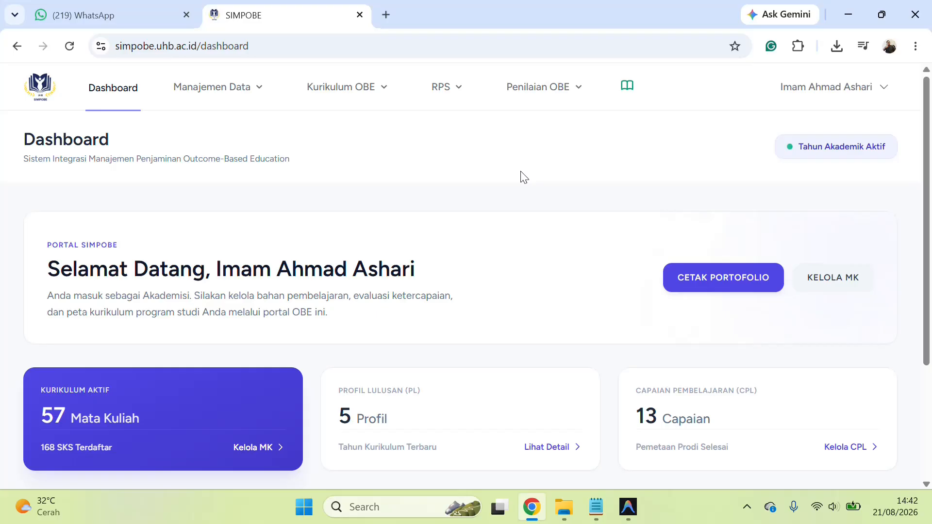
Start a new RPS and choose IK2104 - Kalkulus as its course
left_click(439, 95)
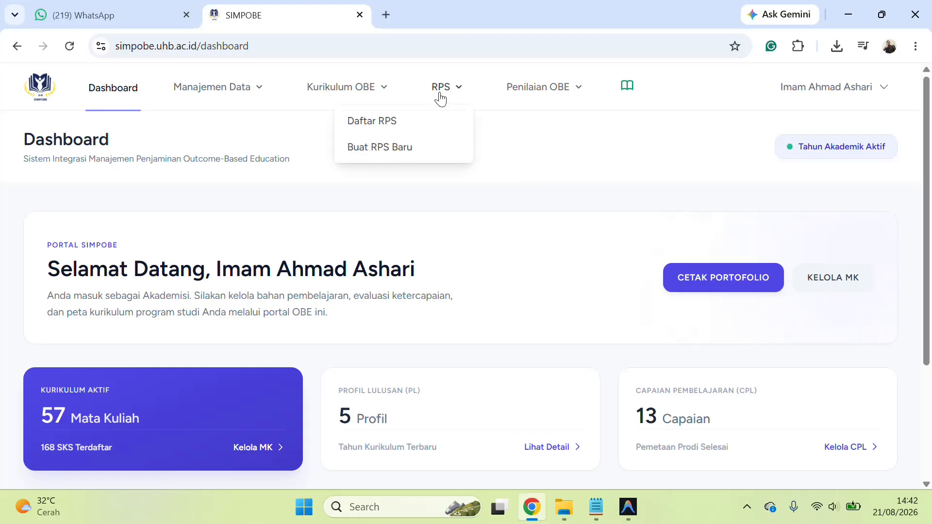
left_click(429, 147)
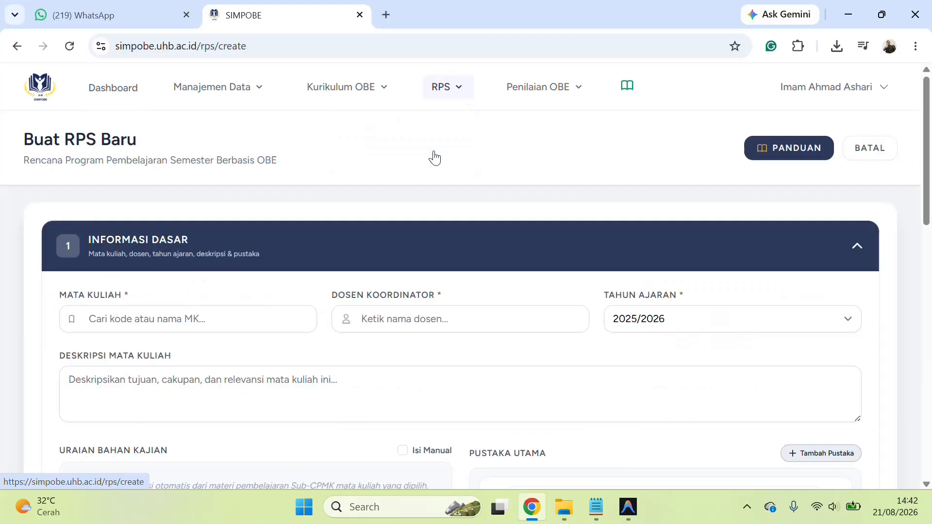
scroll(930, 144, "down", 1)
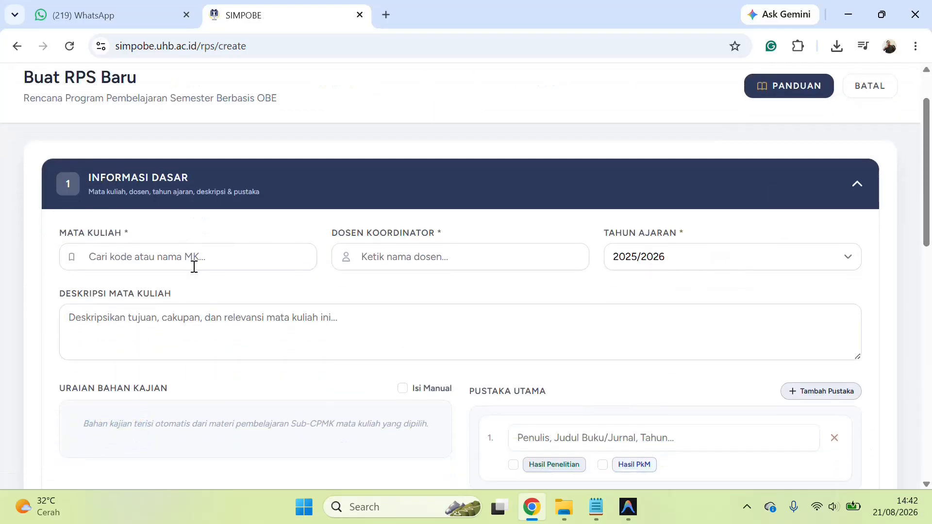
left_click(194, 267)
type("kalkulus")
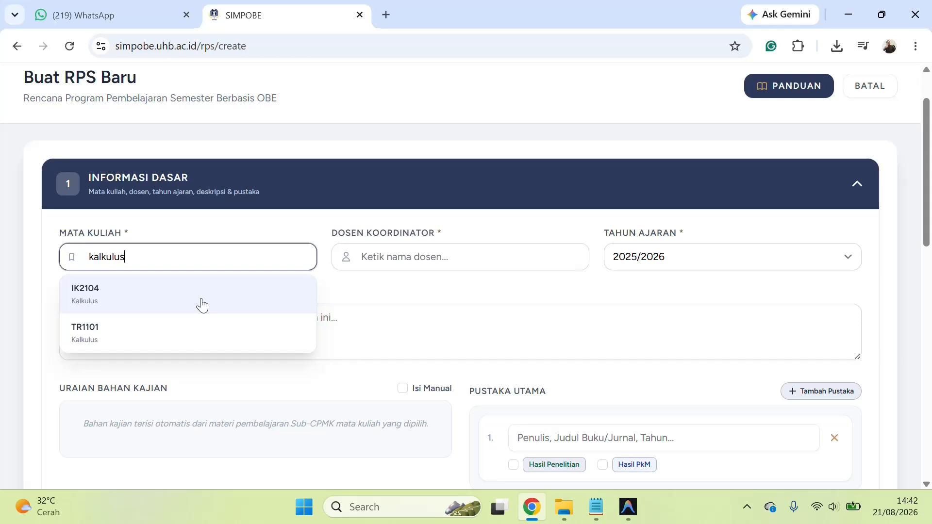
left_click(202, 306)
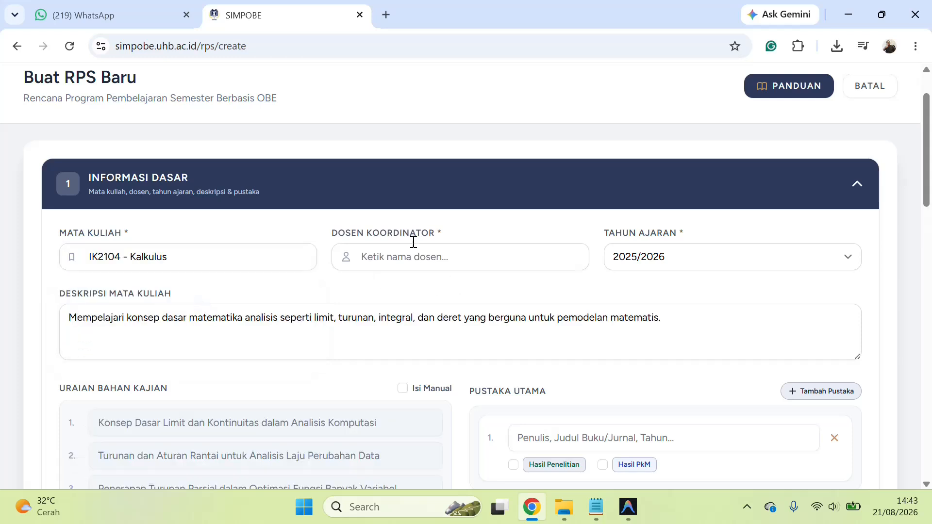
Assign the coordinating lecturer from the registered lecturers and set the academic year to 2026/2027
left_click(414, 262)
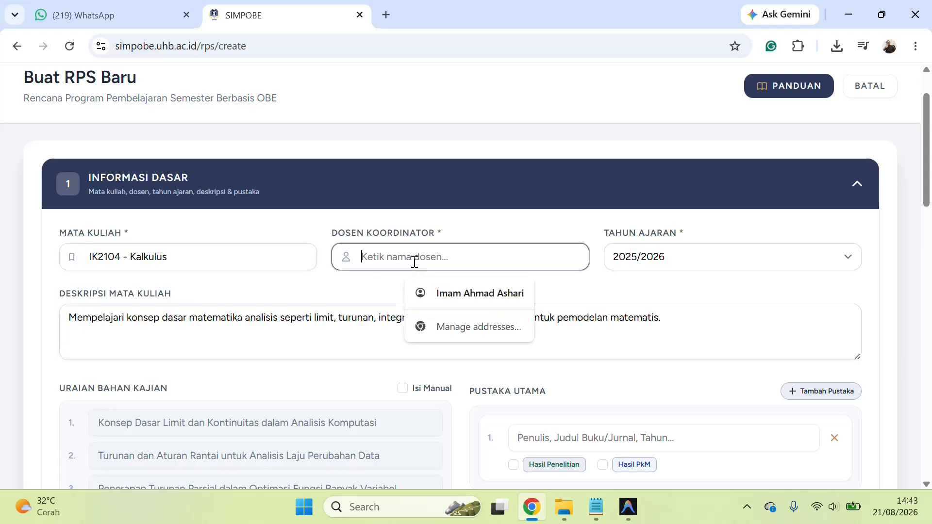
type("khoiru")
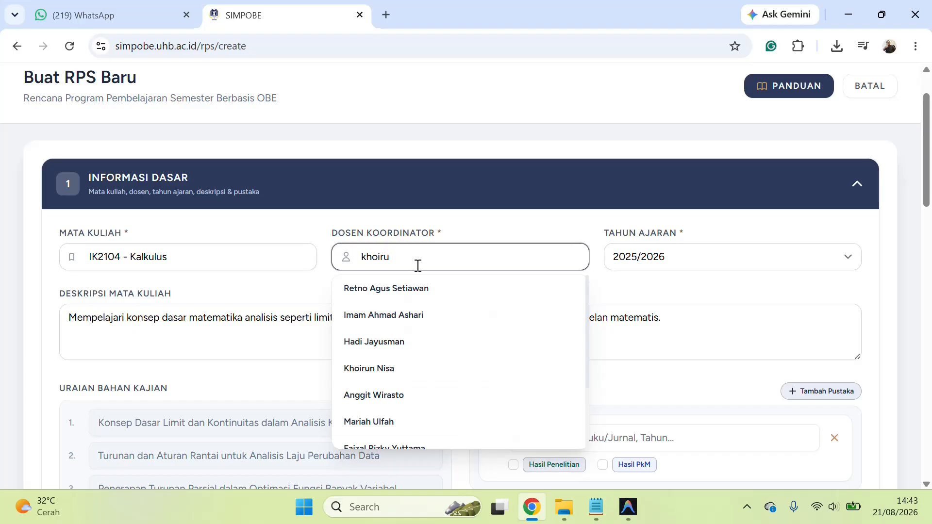
left_click(439, 293)
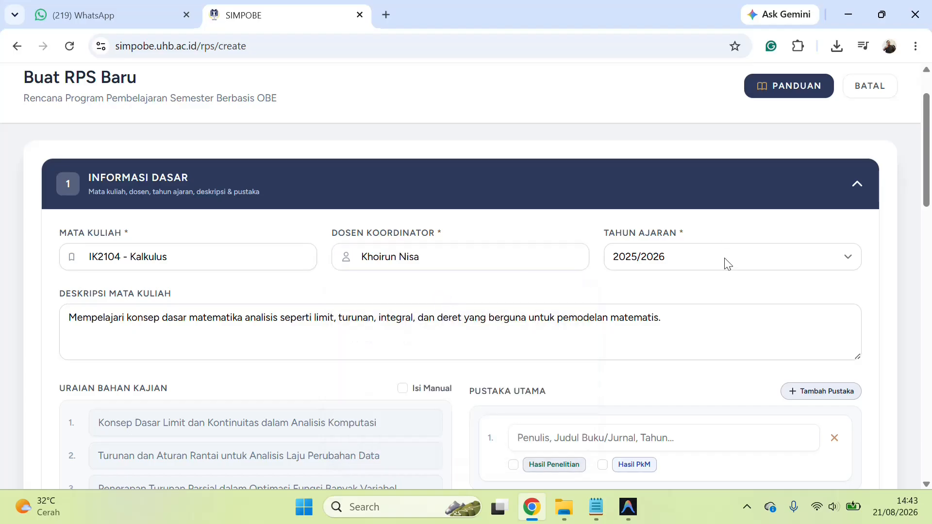
left_click(727, 263)
left_click(716, 319)
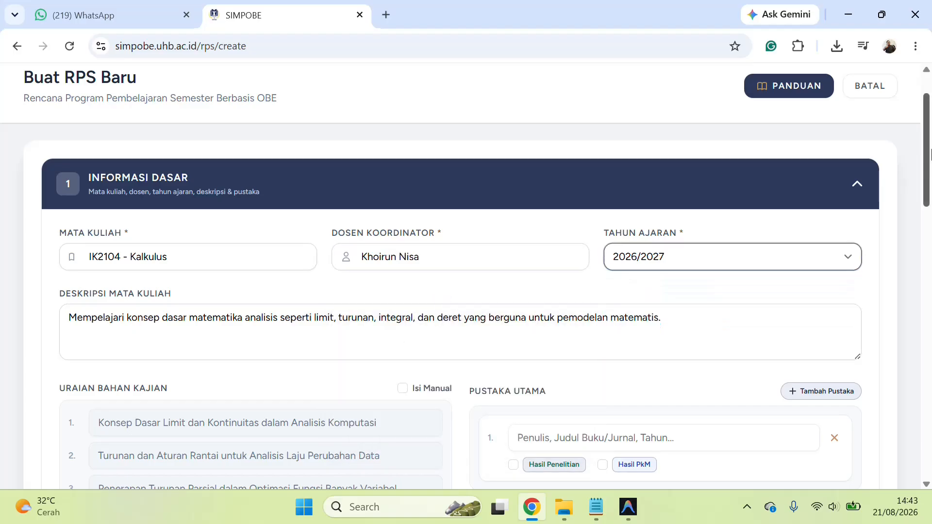
Copy the 2006 Kalkulus (Edisi ke-9, Jilid 1 & 2) citation from Notepad into the first main reference entry
scroll(930, 155, "down", 1)
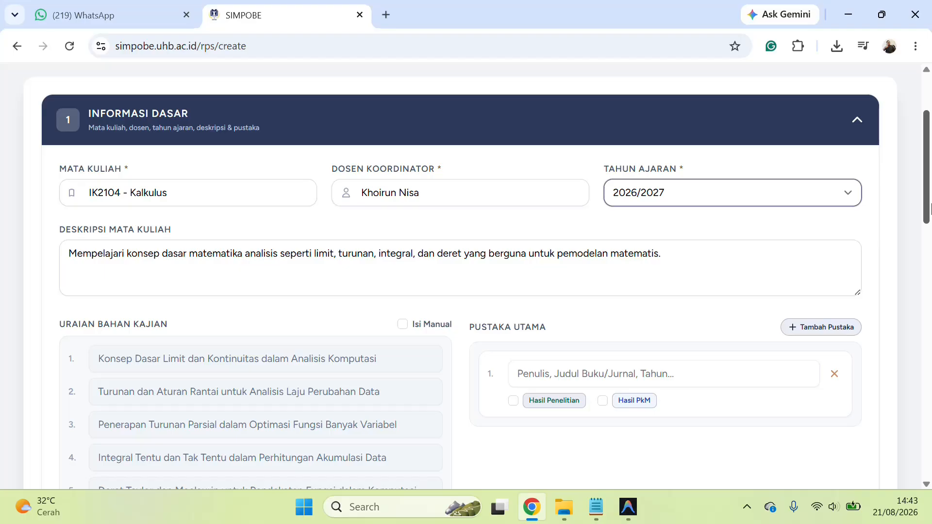
scroll(931, 208, "down", 1)
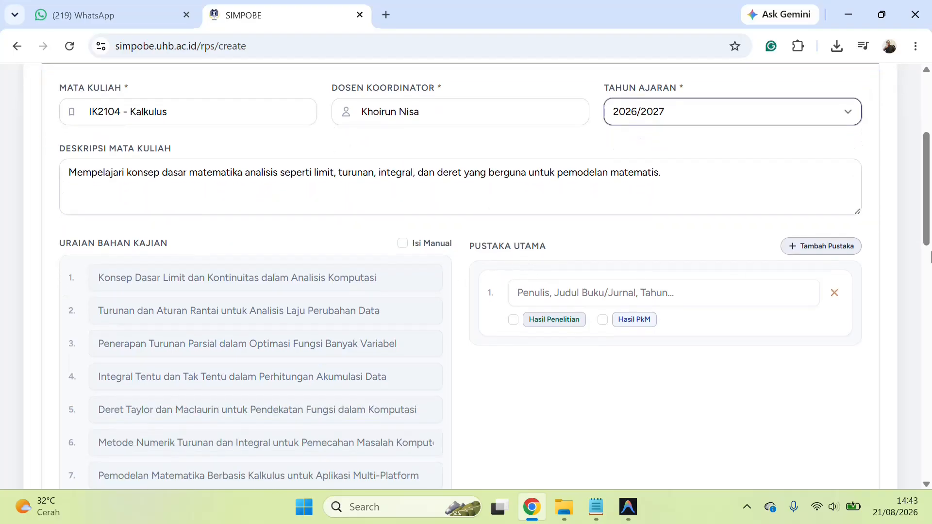
scroll(930, 256, "down", 2)
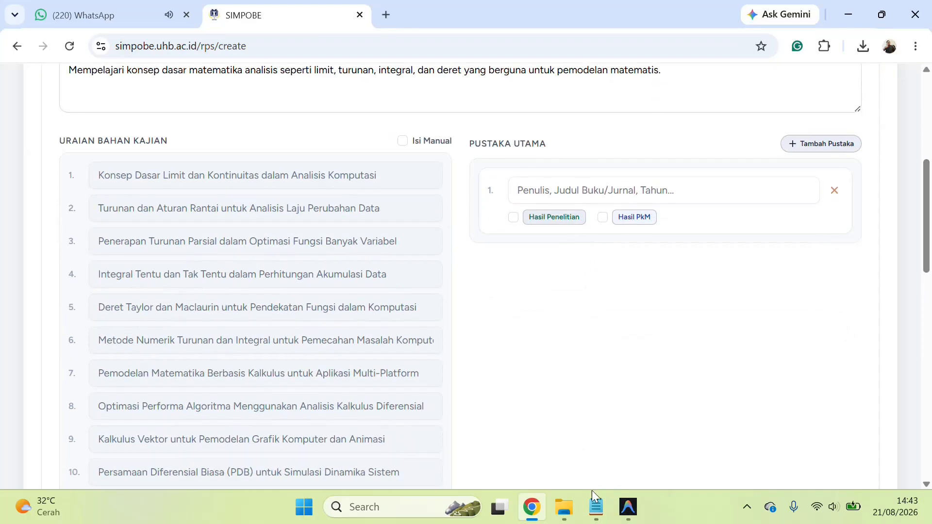
left_click(595, 505)
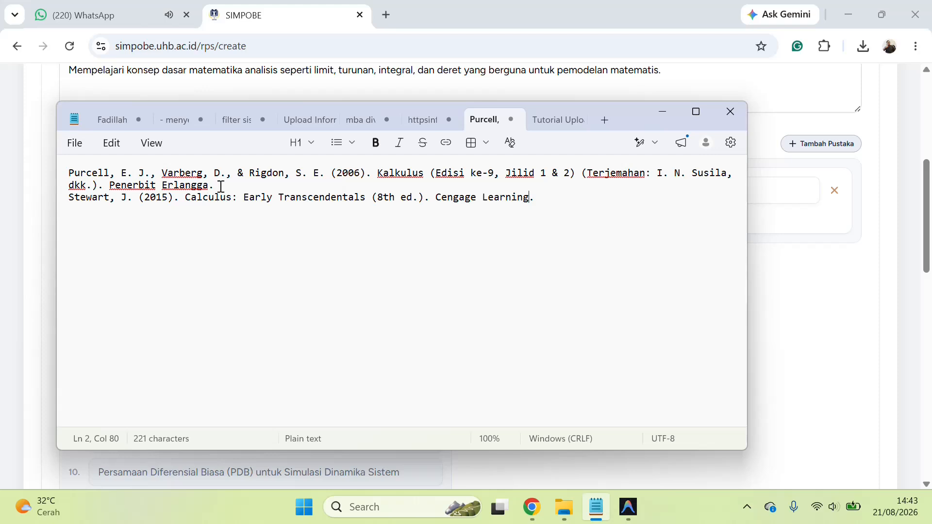
left_click_drag(221, 186, 62, 176)
key("alt+Tab")
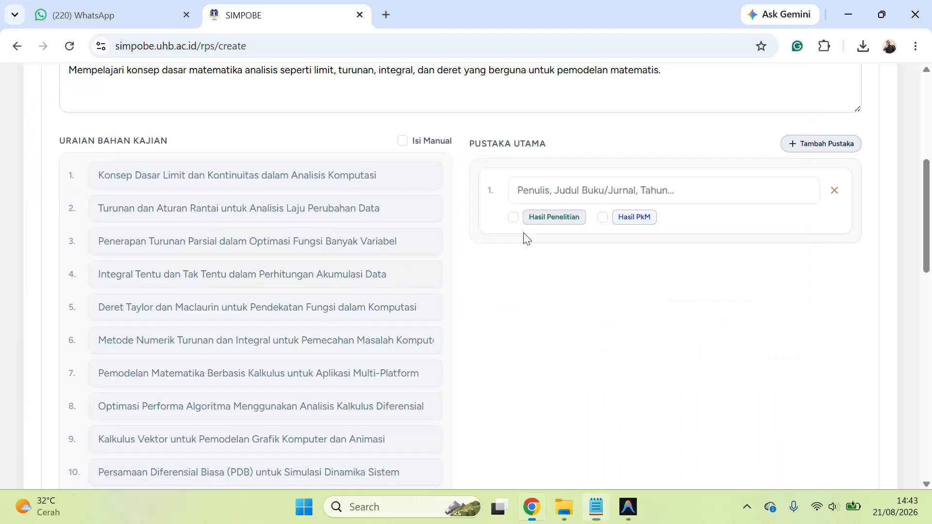
left_click(590, 188)
key("ctrl+v")
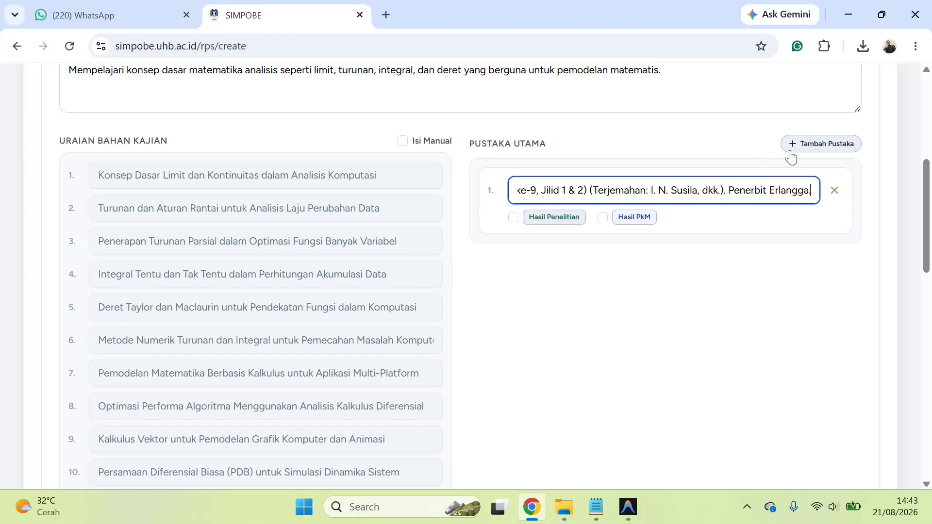
Add a second main reference and fill it with the 2015 "Calculus: Early Transcendentals (8th ed.)" citation from the Notepad notes
left_click(819, 146)
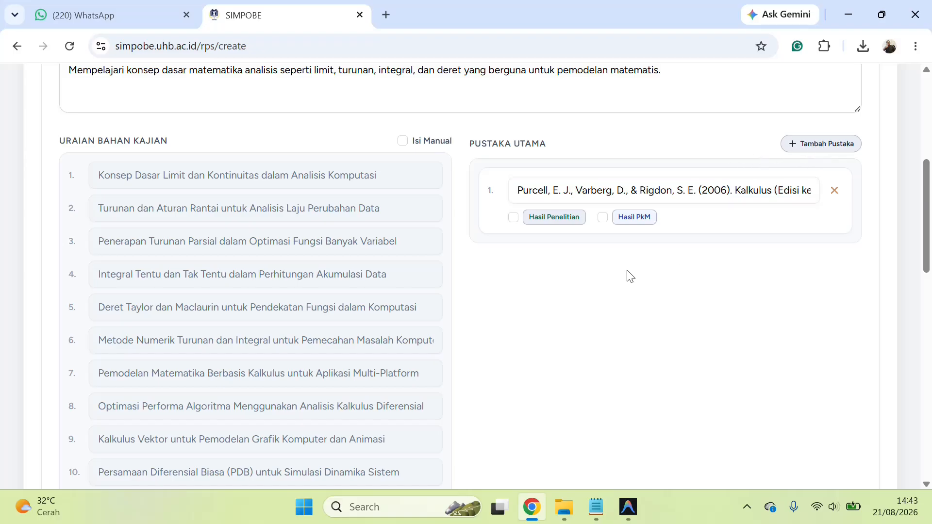
key("alt+Tab")
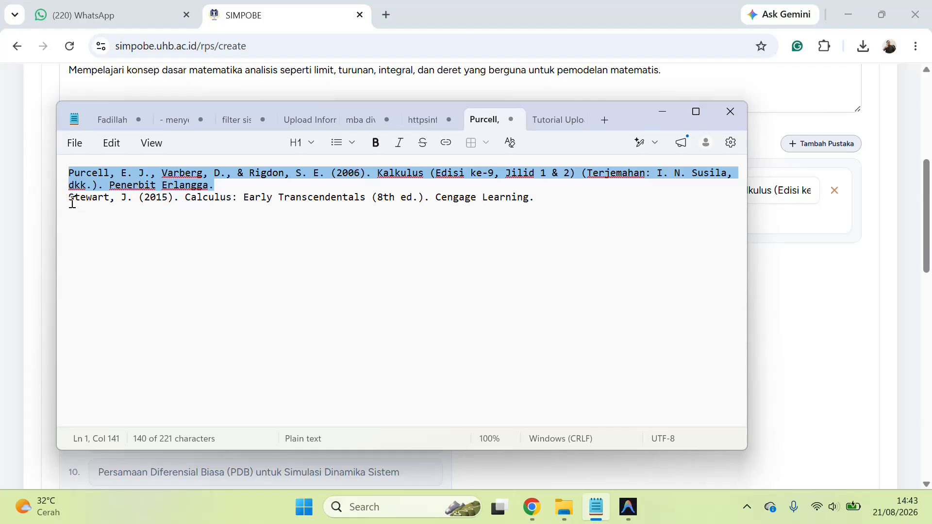
triple_click(64, 209)
key("ctrl+c")
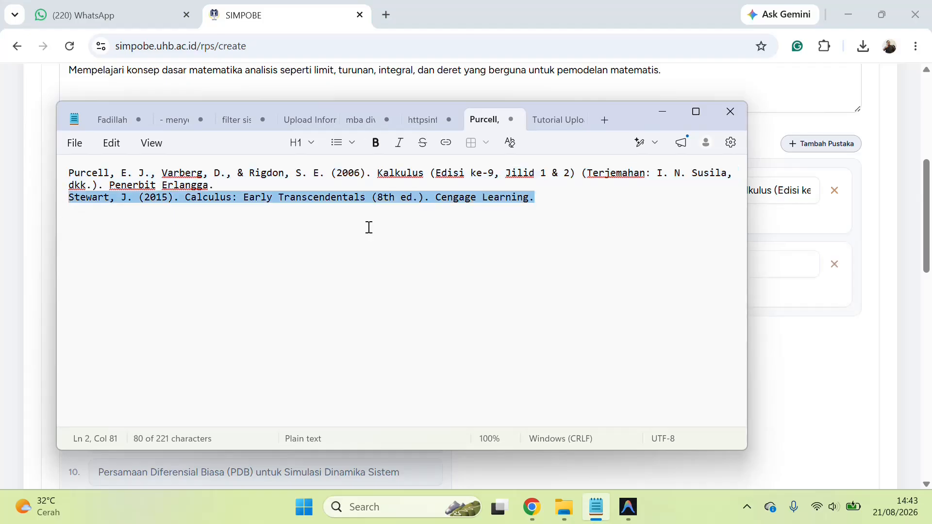
key("alt+Tab")
left_click(554, 256)
key("ctrl+v")
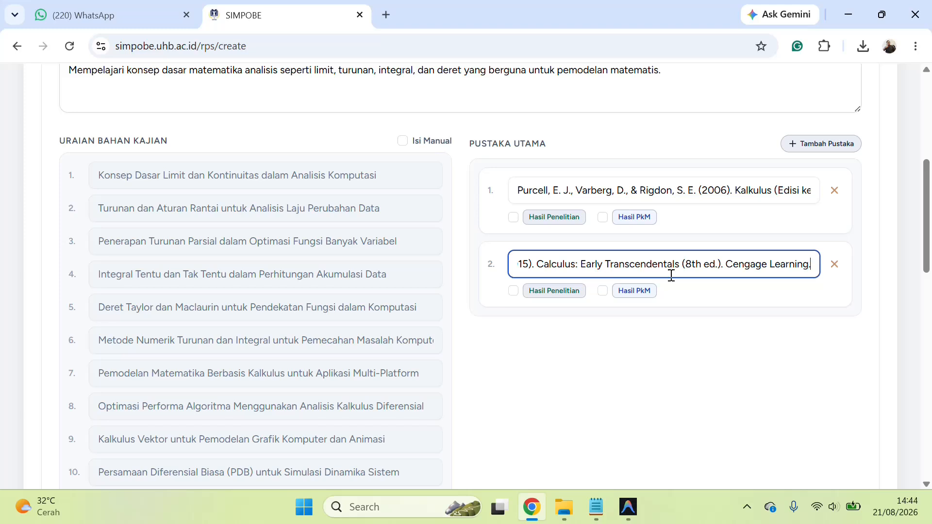
Add the coordinating lecturer and a second registered lecturer to the course's teaching team
left_click_drag(931, 237, 931, 241)
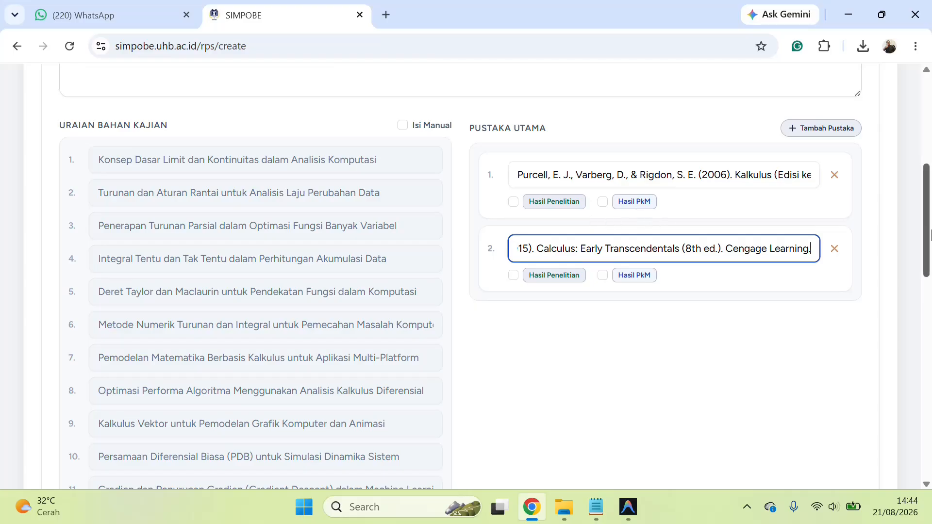
left_click_drag(930, 251, 931, 375)
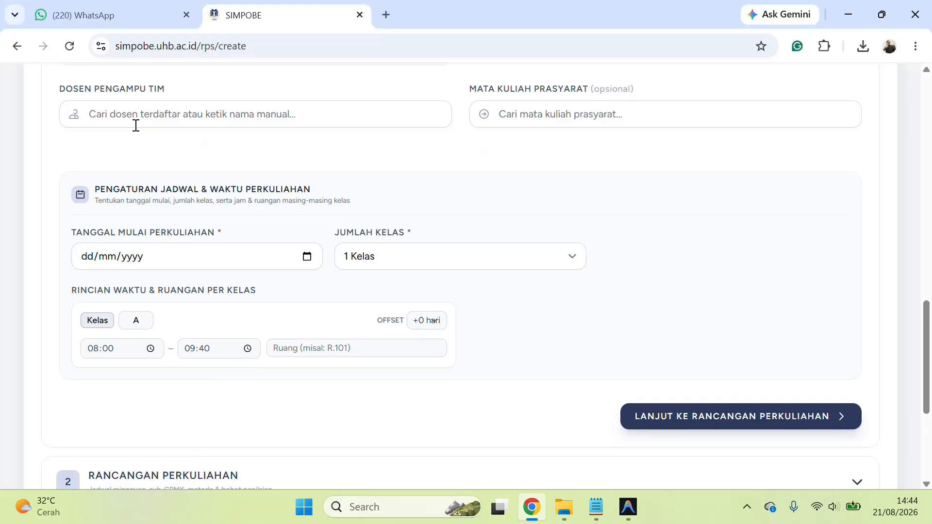
left_click(160, 125)
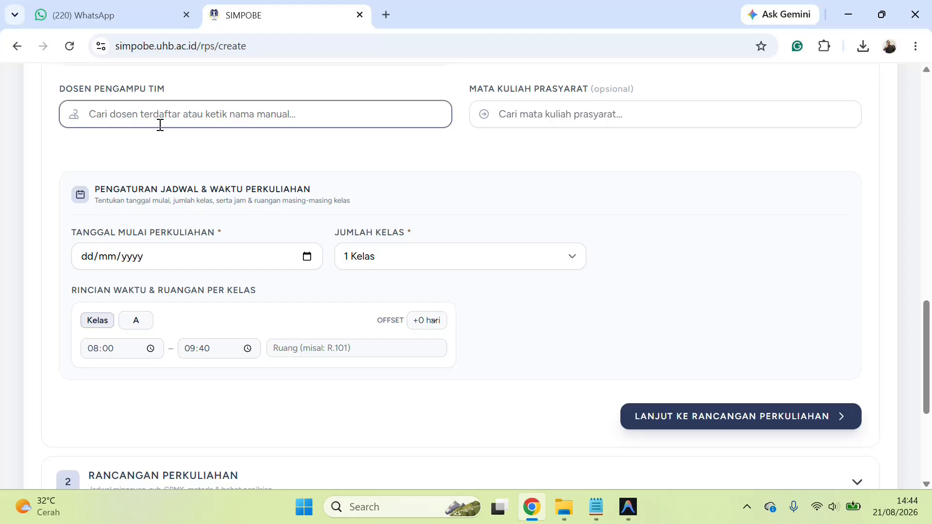
type("kho")
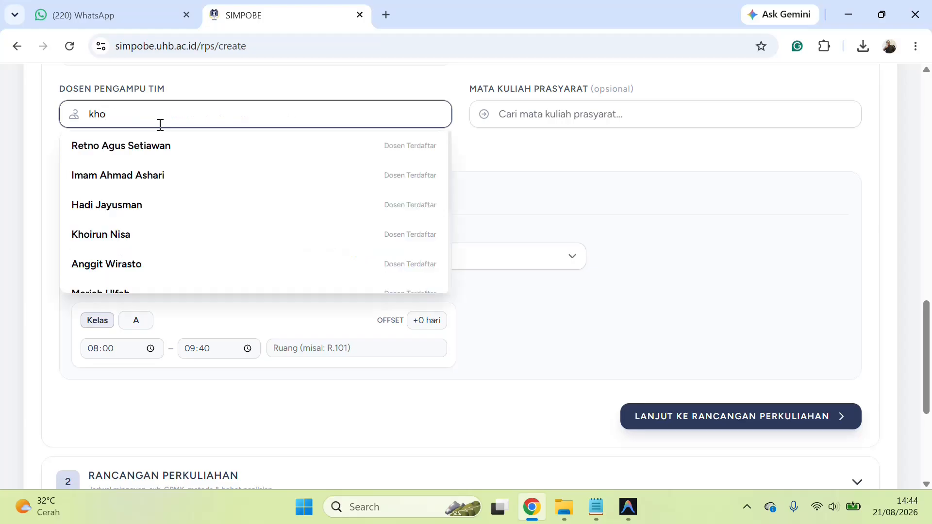
type("iru")
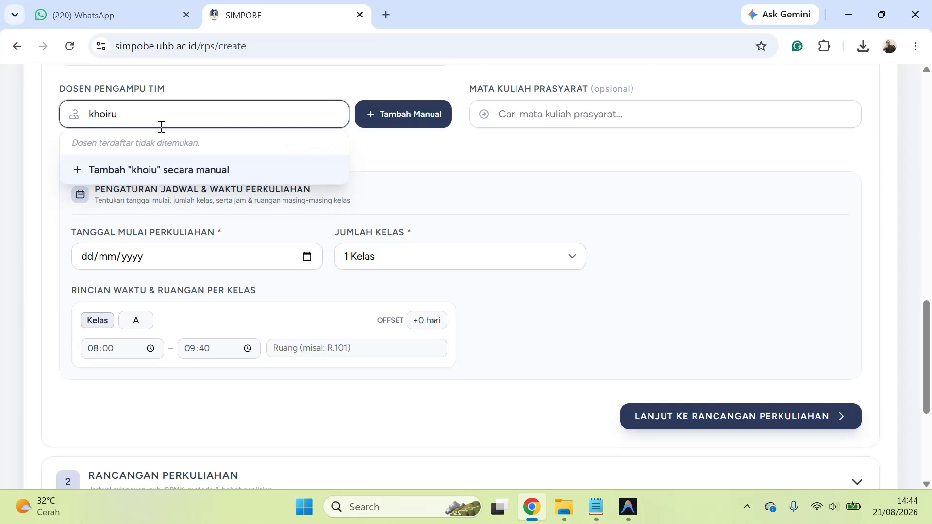
left_click(168, 146)
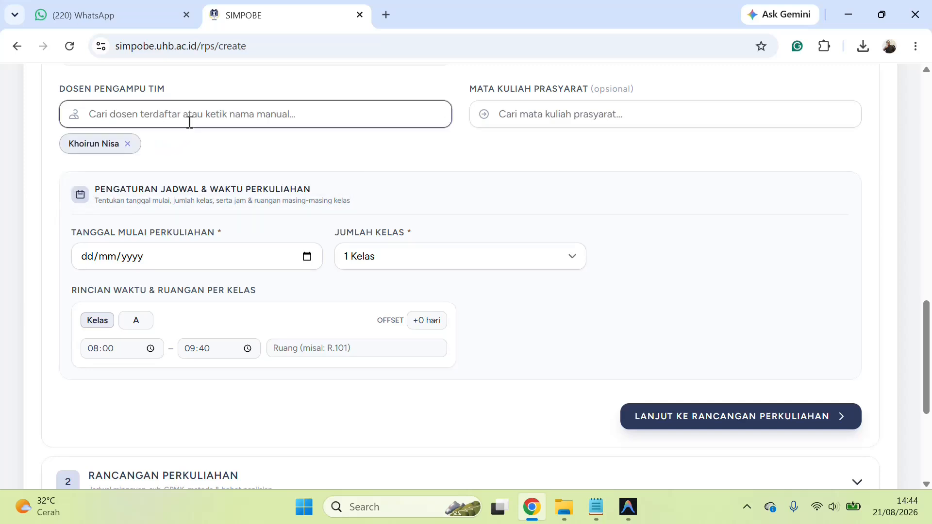
type("rosyi")
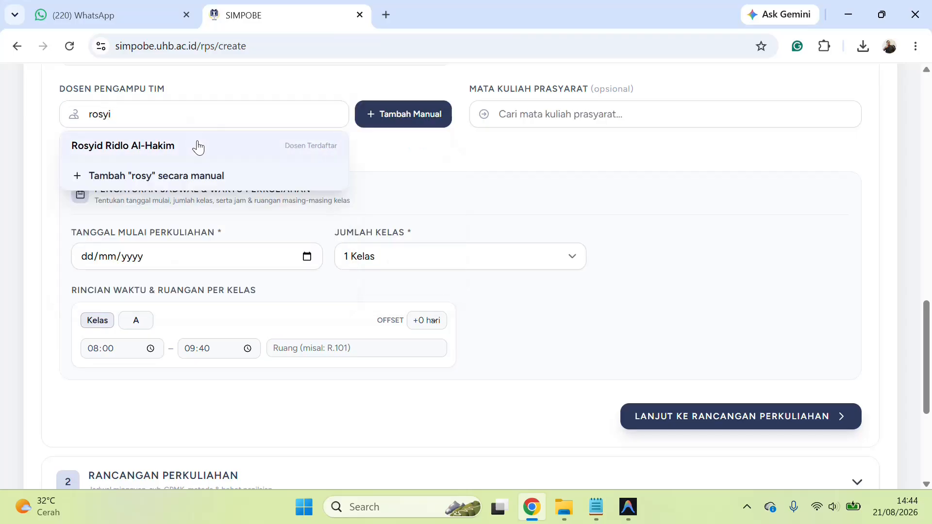
left_click(198, 145)
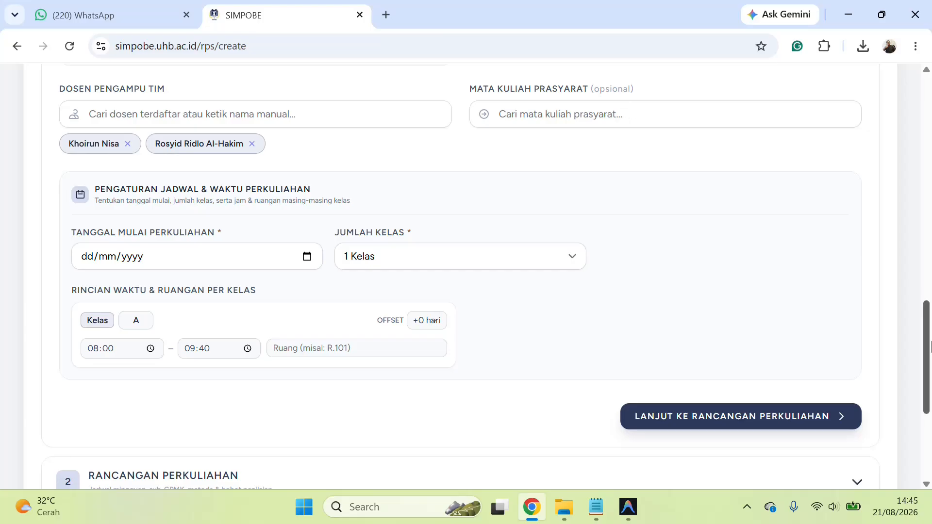
Set the lecture start date to 08/09/2026 and the number of classes to 2 Kelas
scroll(931, 347, "down", 1)
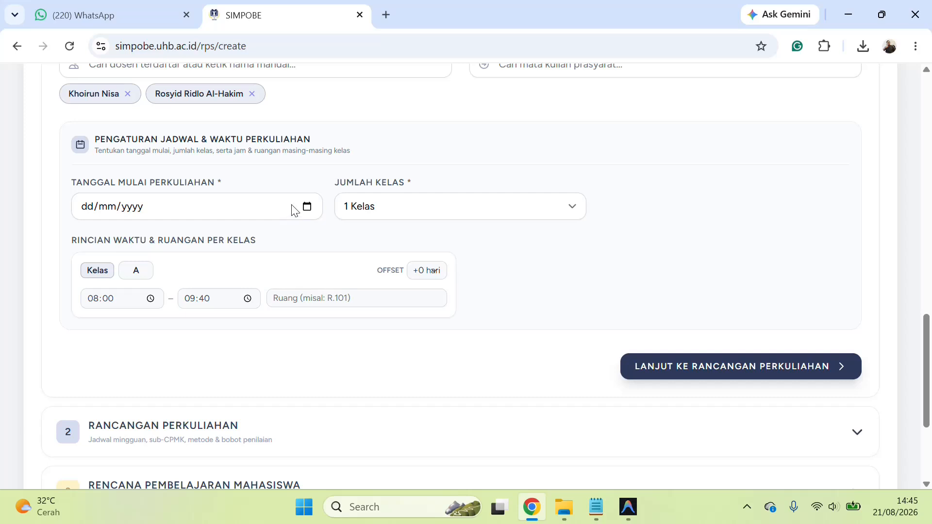
left_click(306, 208)
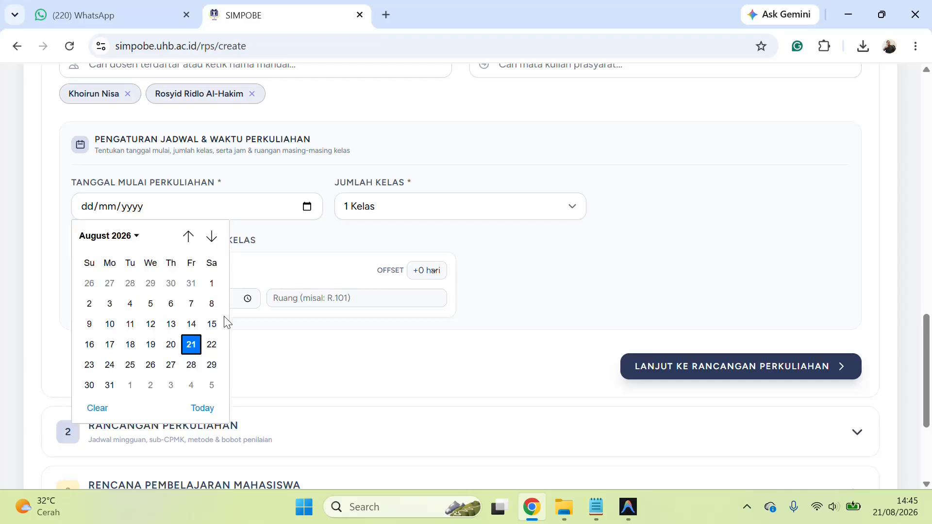
left_click(212, 236)
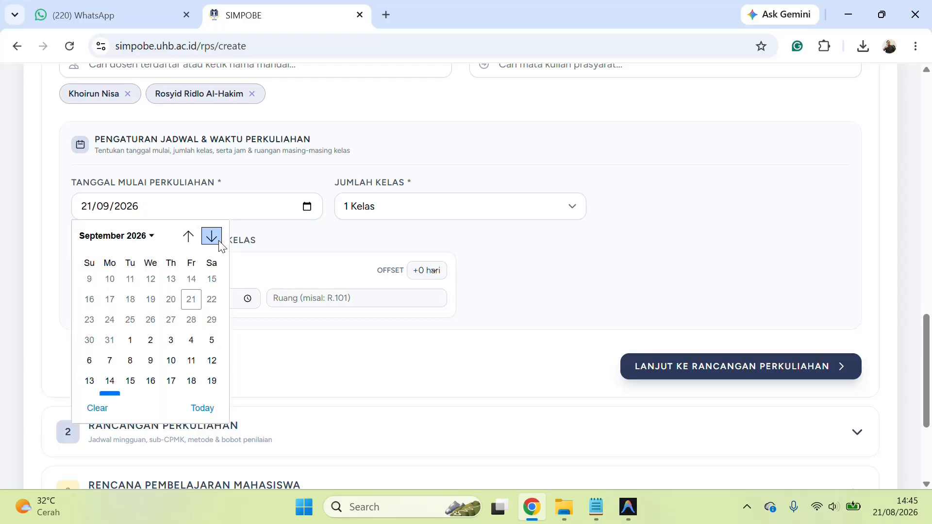
left_click(130, 303)
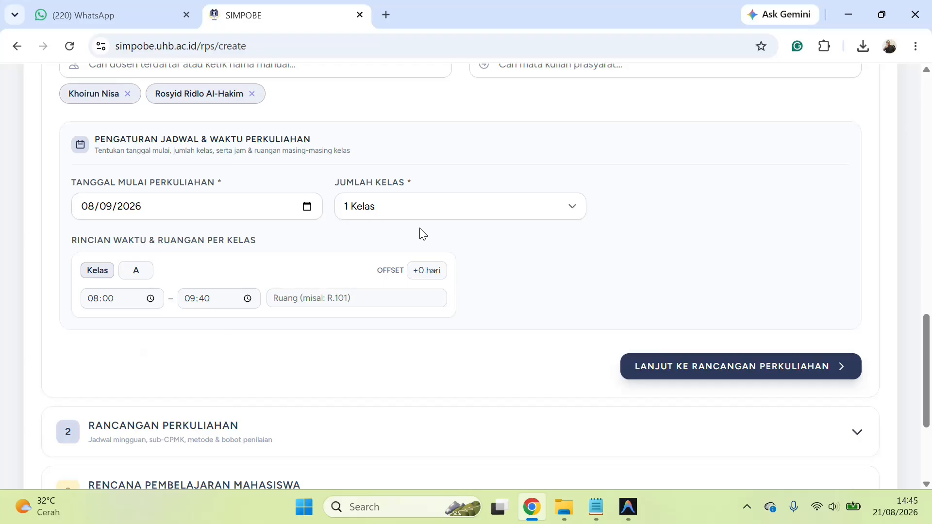
left_click(389, 213)
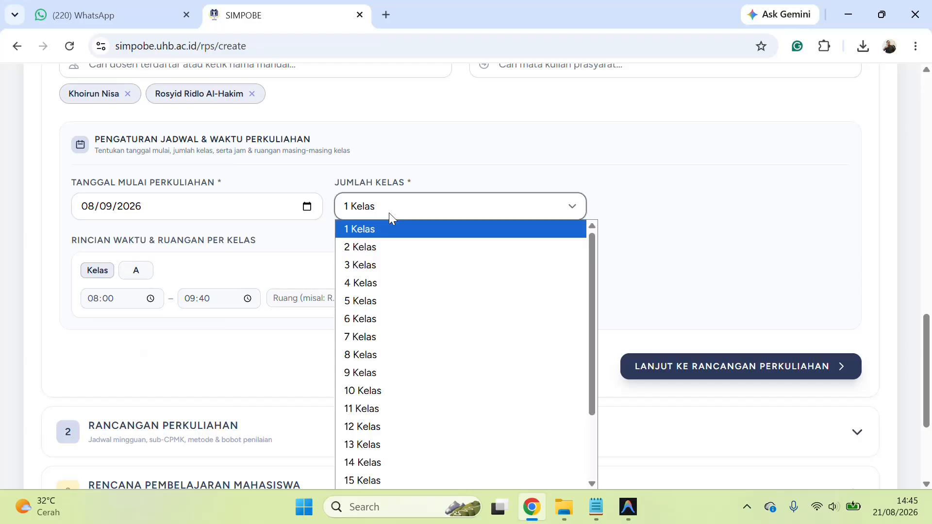
left_click(396, 248)
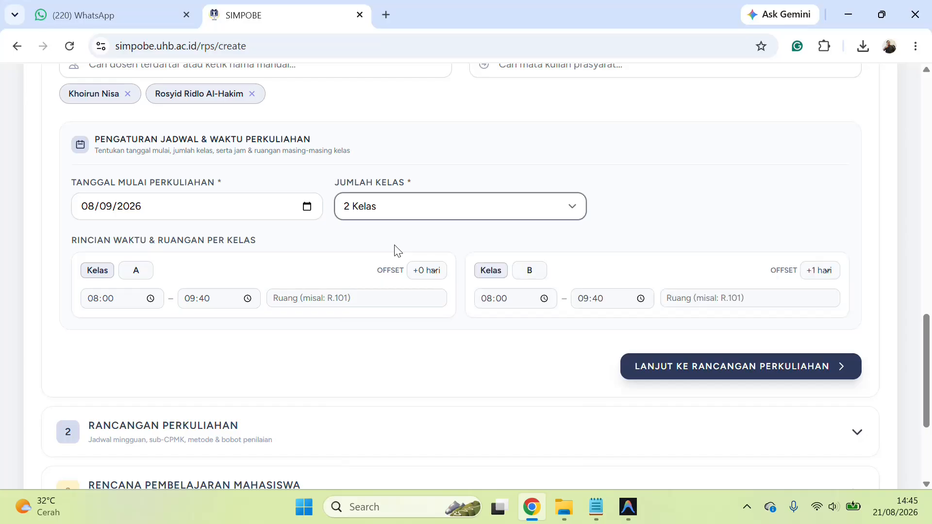
Set the start time of class A to 07:50
left_click(143, 274)
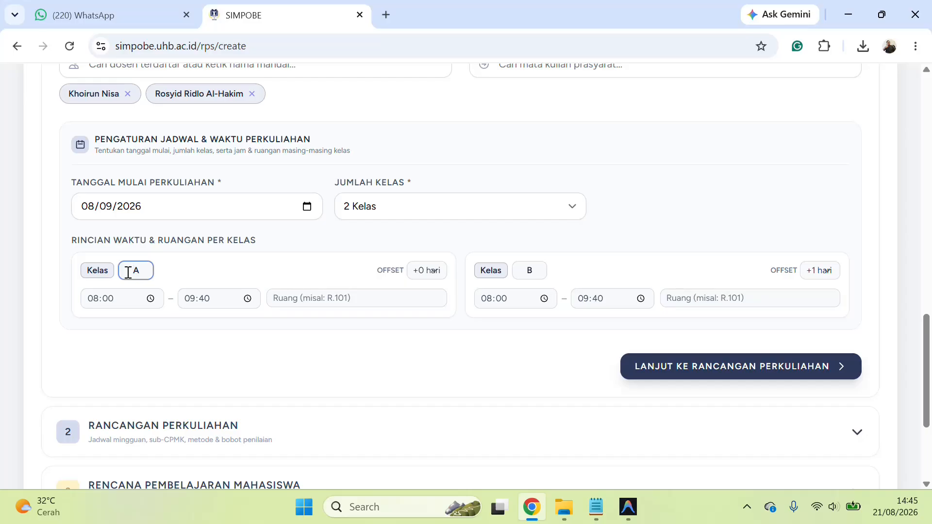
left_click(91, 302)
type("07")
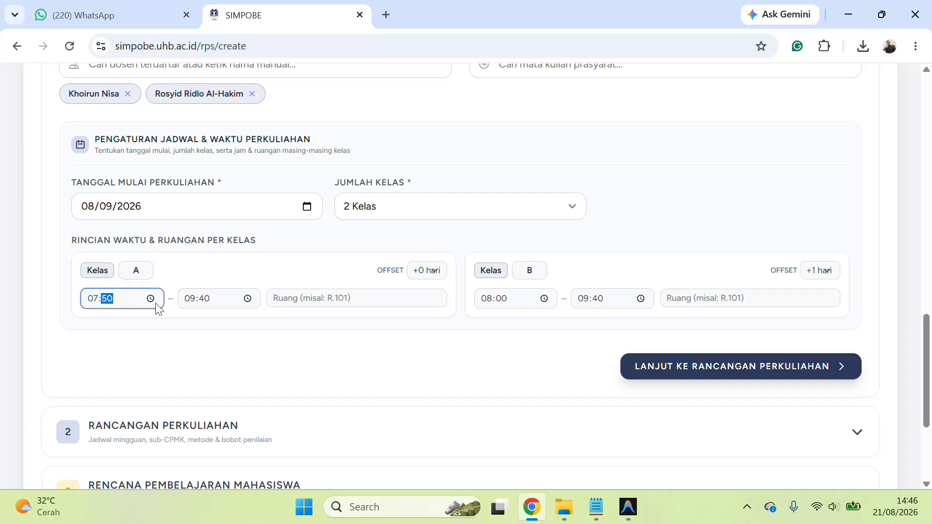
Set class A's end time to 10:20 and its room to R12
left_click(193, 302)
type("10:")
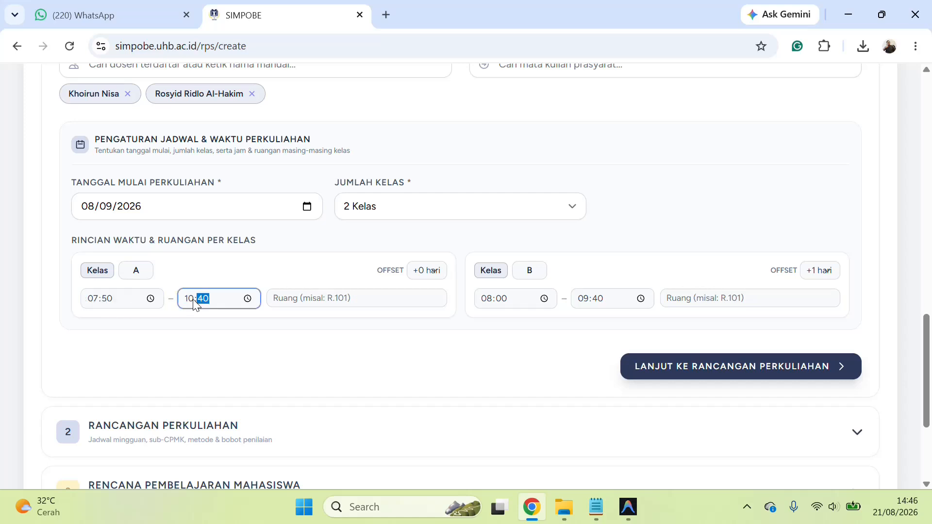
type("20")
left_click(353, 302)
type("R12")
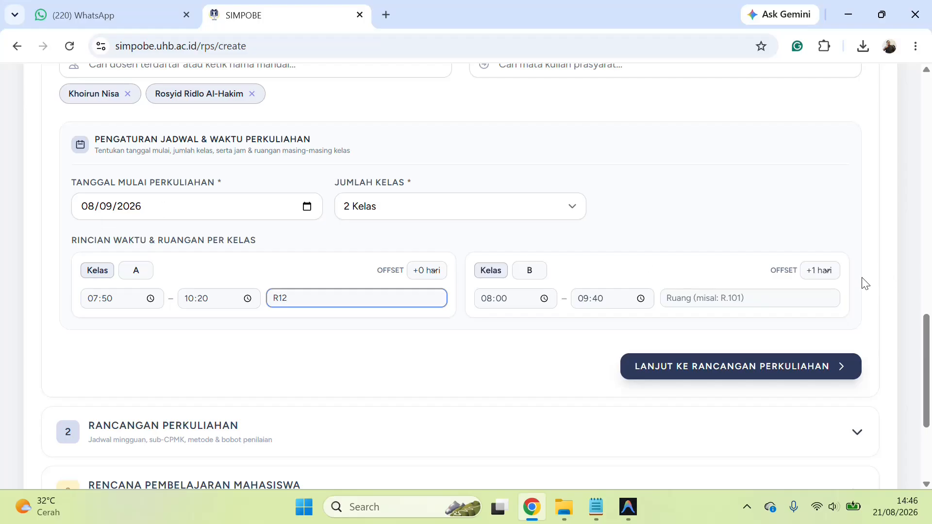
Schedule class B with a +0 hari offset, from 13:00 to 15:30, in room R12
left_click(819, 271)
left_click(820, 288)
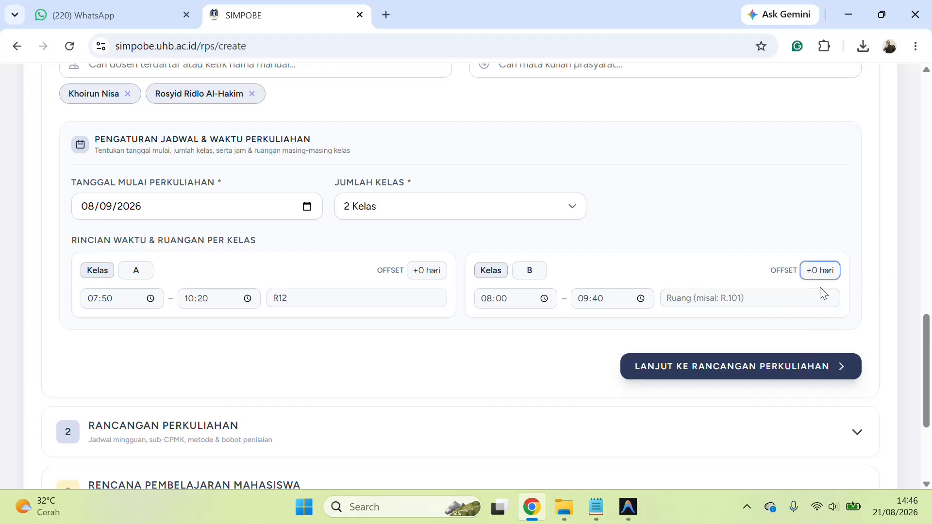
left_click(486, 300)
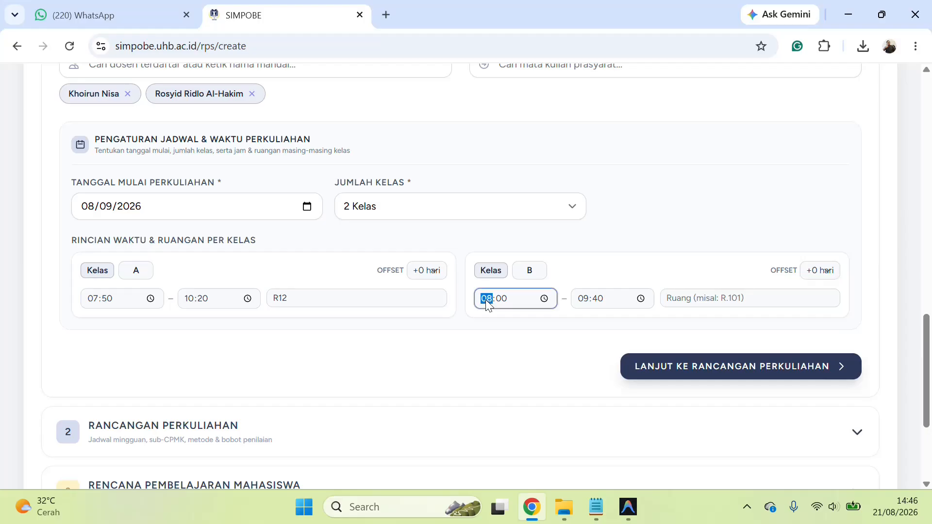
type("13")
left_click(583, 302)
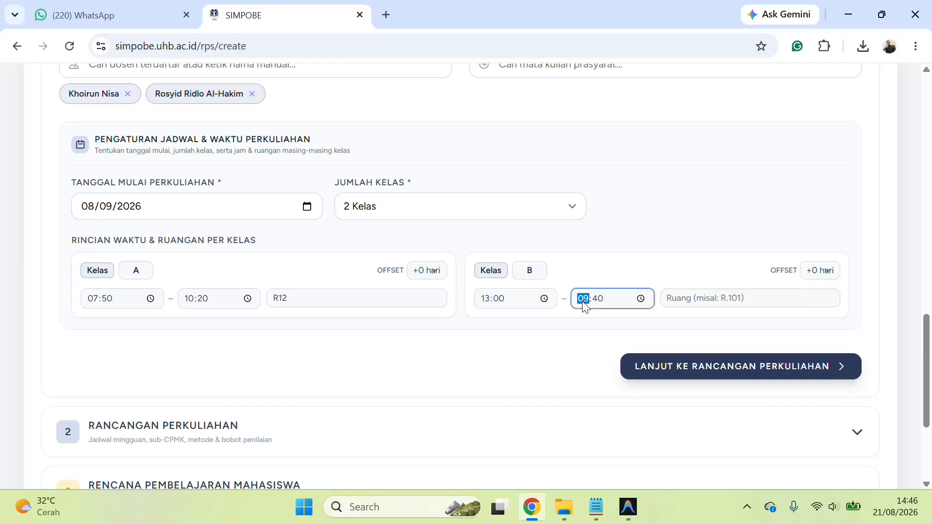
type("15:30")
left_click(717, 293)
type("R12")
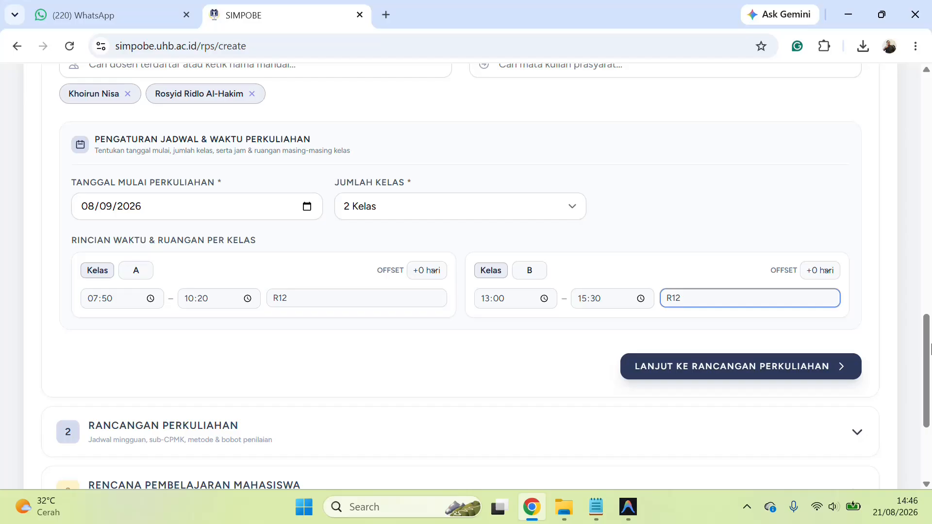
Check the basic information from the course details to the class schedule and save the RPS
left_click_drag(930, 351, 931, 131)
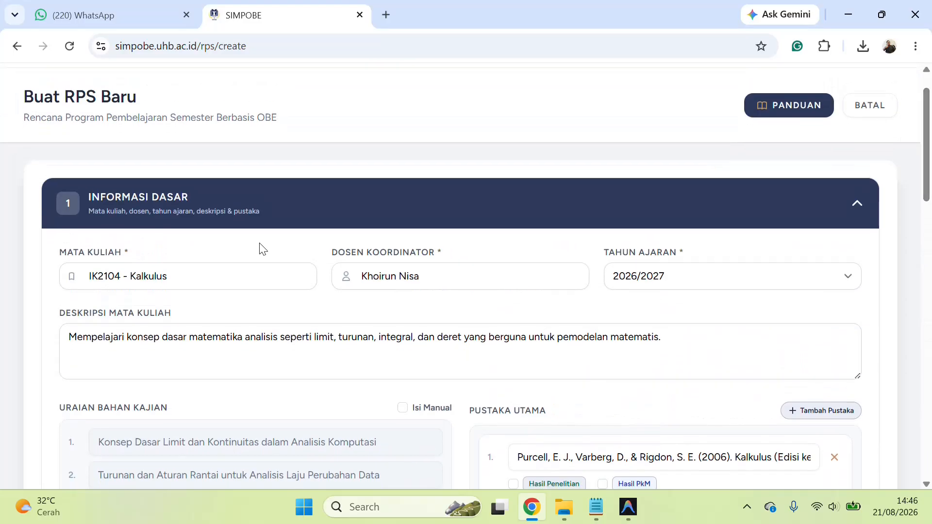
left_click_drag(931, 194, 931, 478)
left_click_drag(931, 420, 931, 386)
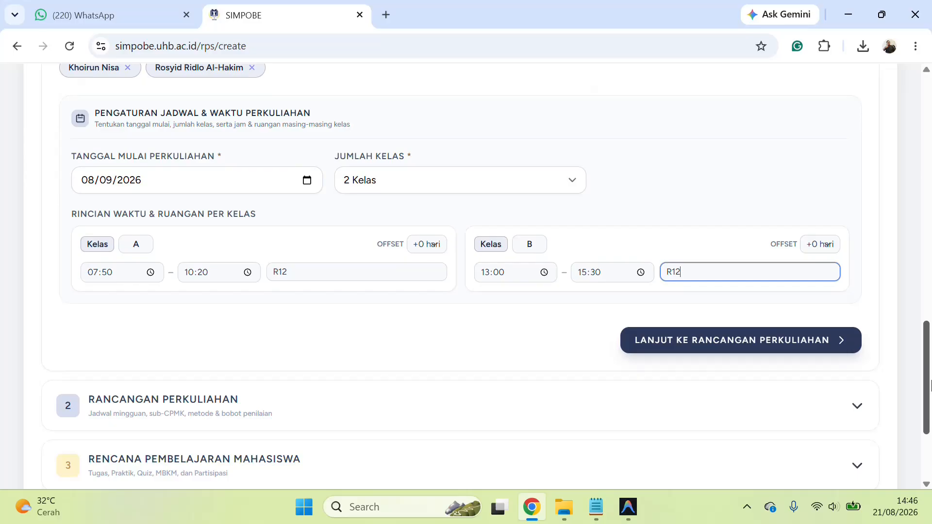
left_click_drag(931, 386, 930, 429)
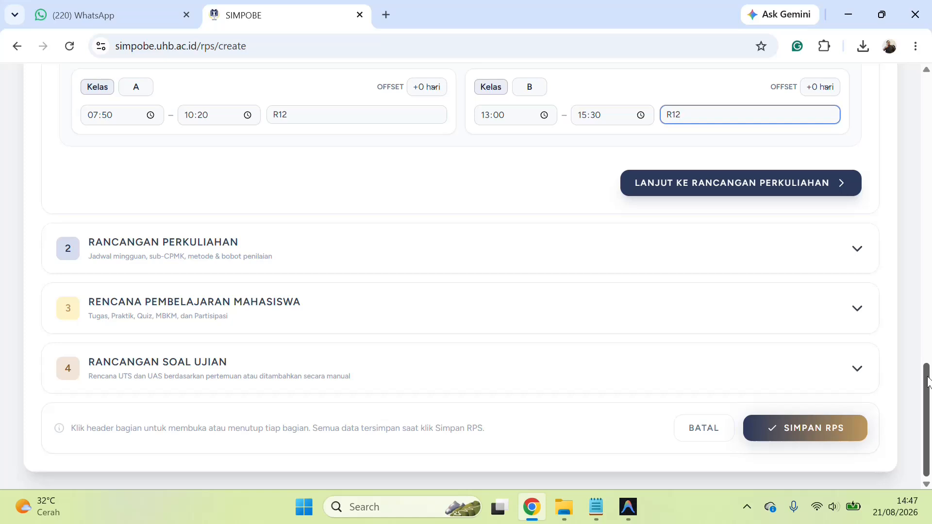
left_click(853, 433)
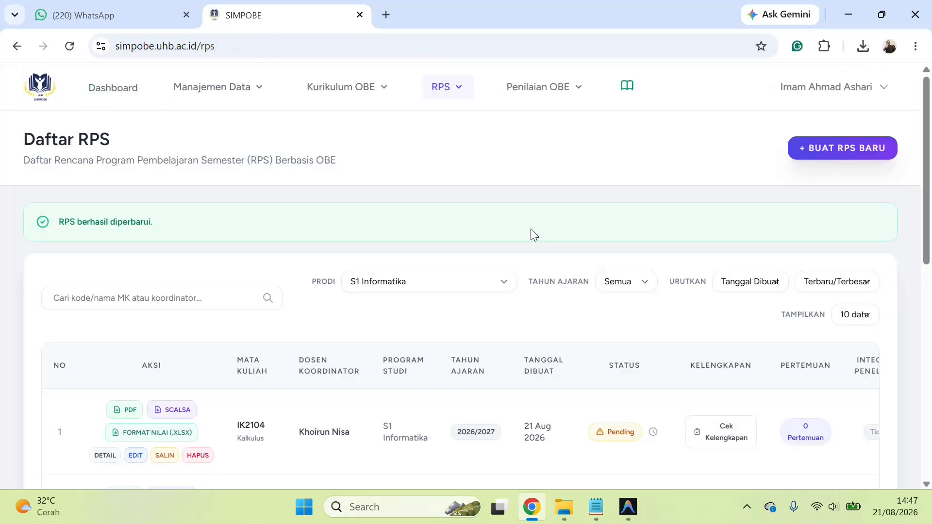
Open the IK2104 Kalkulus RPS for editing and expand the weekly table in its Rancangan Perkuliahan section
left_click_drag(929, 150, 930, 219)
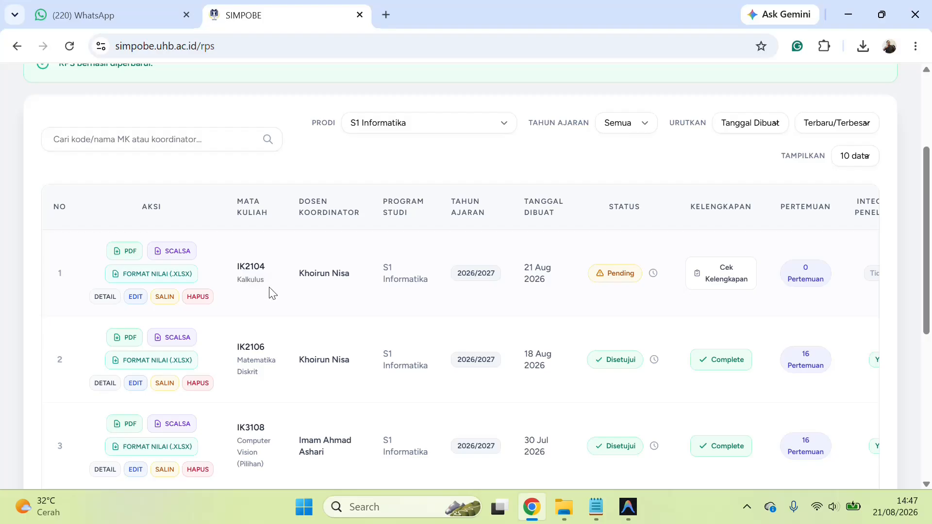
left_click(134, 298)
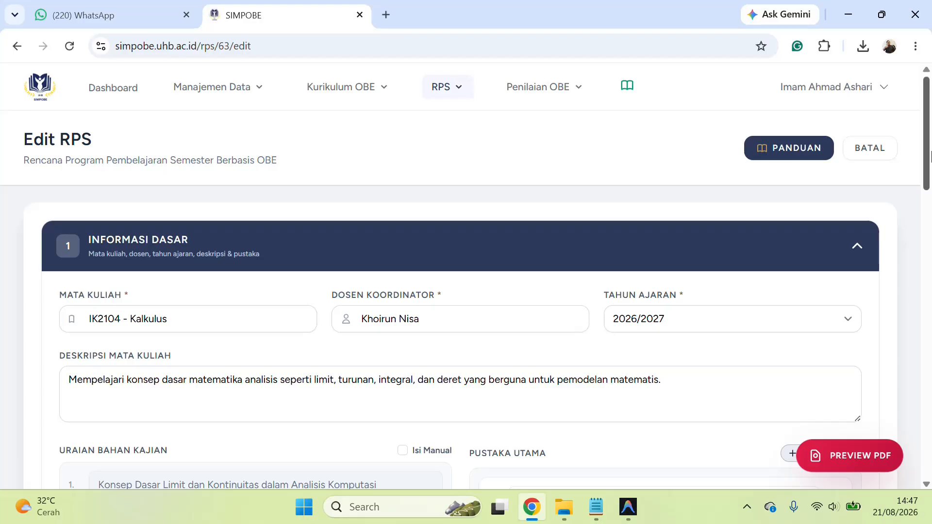
left_click_drag(927, 160, 930, 444)
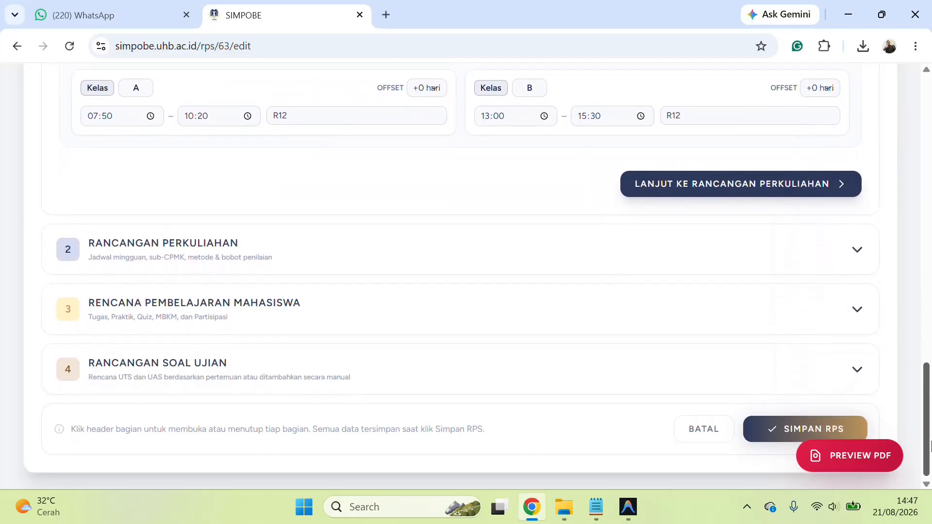
left_click(287, 256)
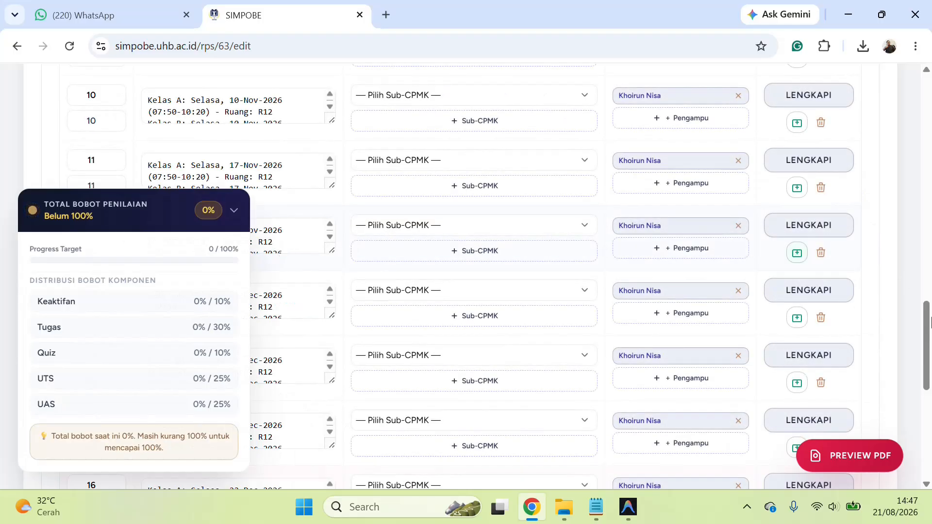
left_click_drag(929, 321, 929, 175)
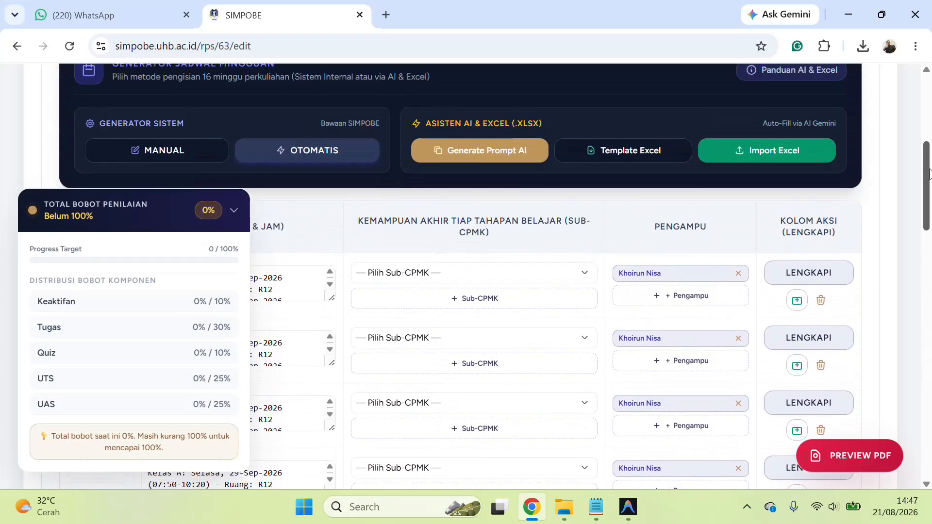
scroll(929, 175, "down", 3)
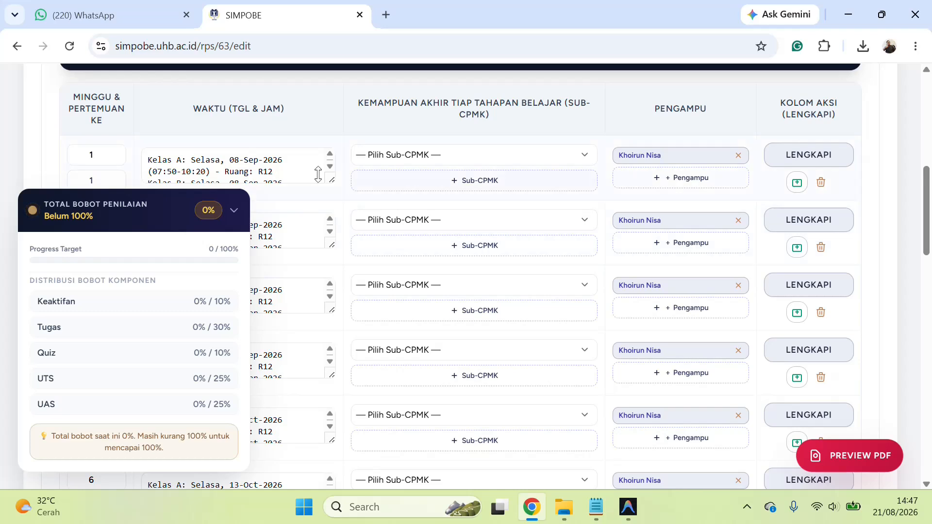
left_click(440, 156)
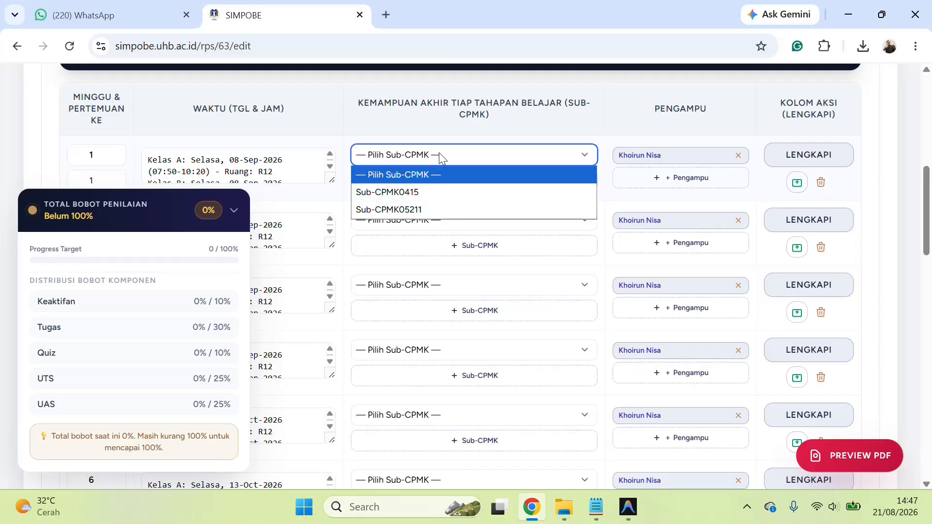
left_click(439, 154)
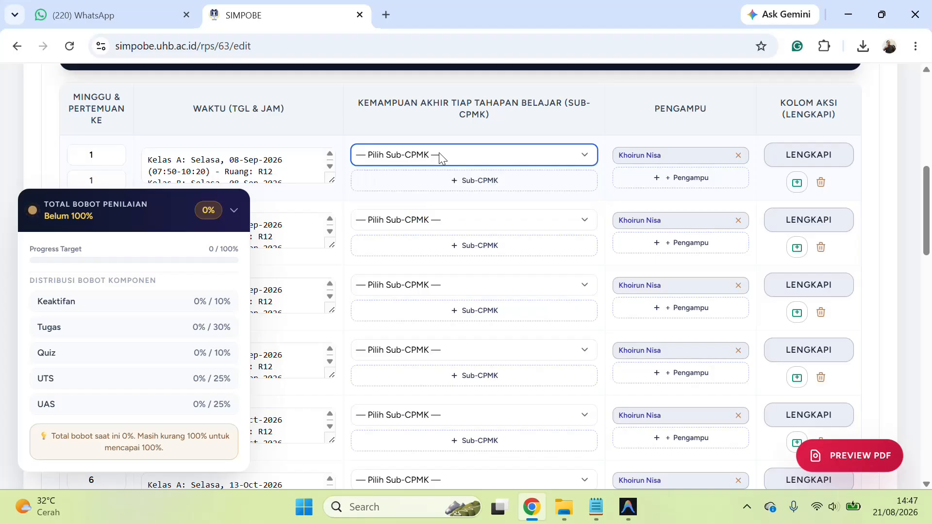
left_click(664, 155)
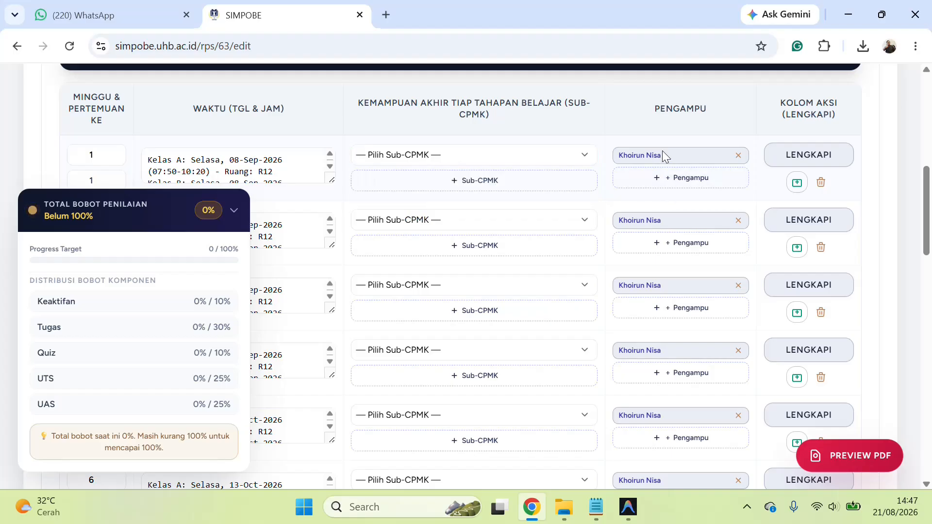
left_click(661, 187)
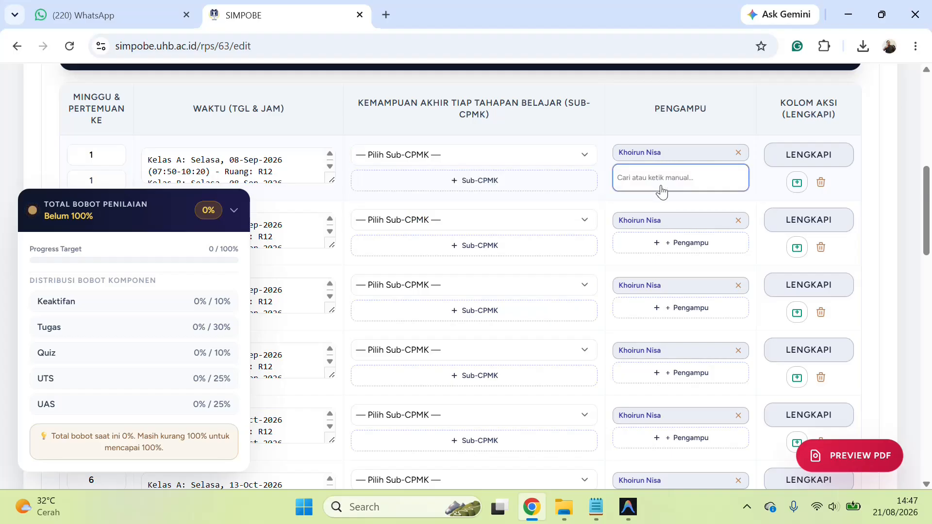
left_click(657, 131)
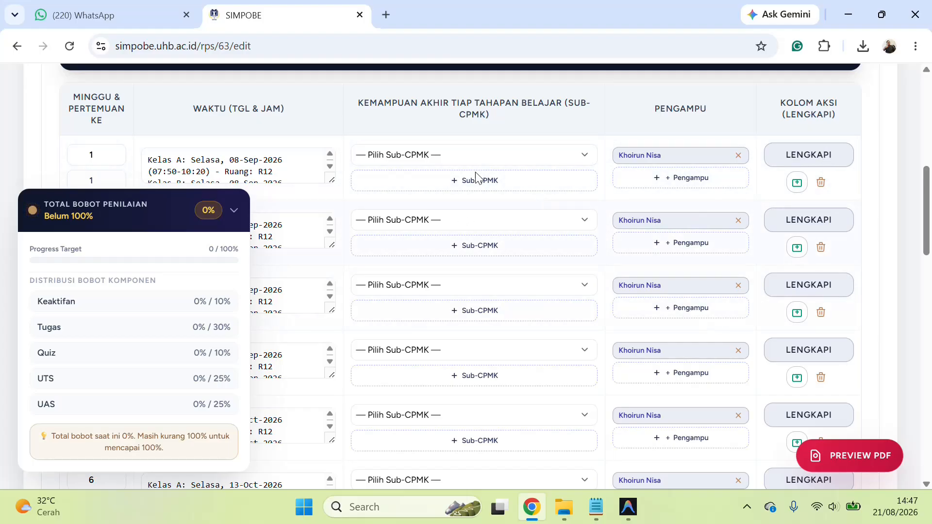
Assign Sub-CPMK0415 to meeting 1 and open that meeting's detail form
left_click(440, 159)
left_click(435, 192)
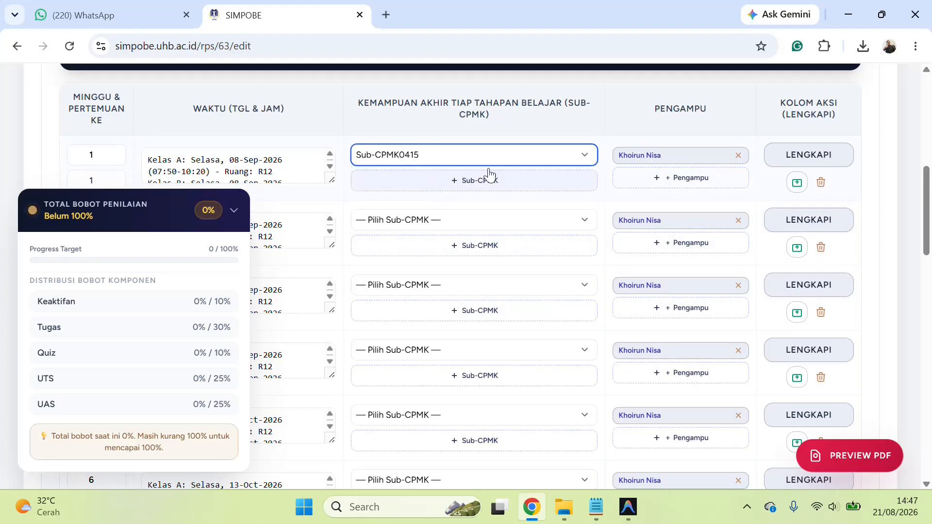
left_click(787, 160)
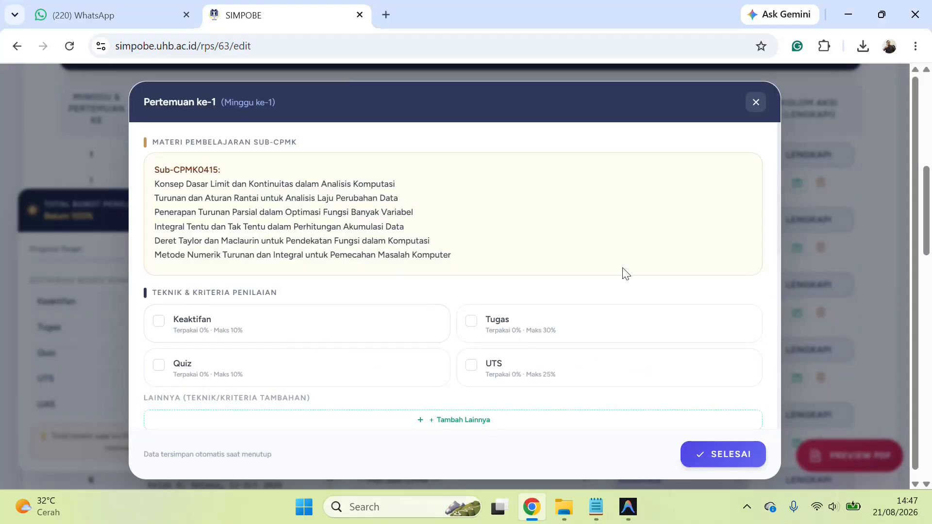
Enable Keaktifan, Quiz, Tugas and UTS as the assessment criteria of meeting 1
left_click_drag(777, 243, 780, 296)
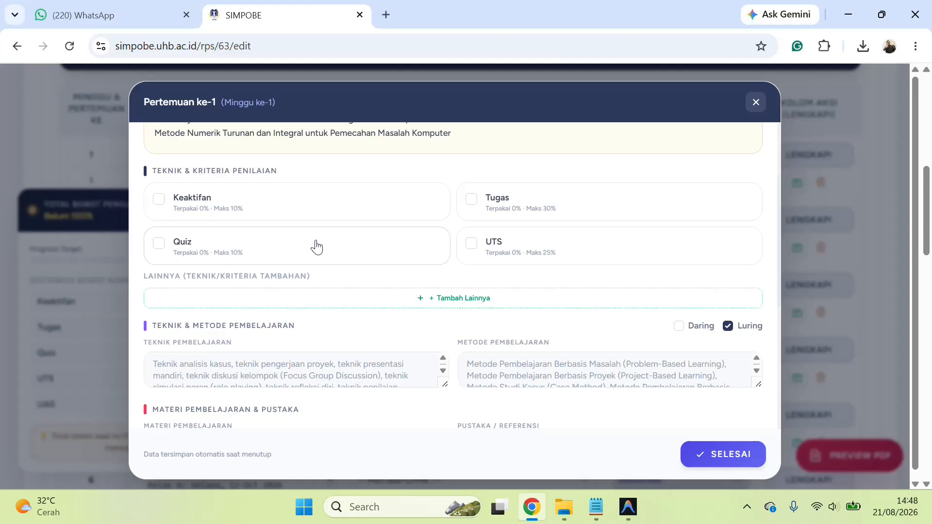
left_click(159, 199)
left_click(159, 292)
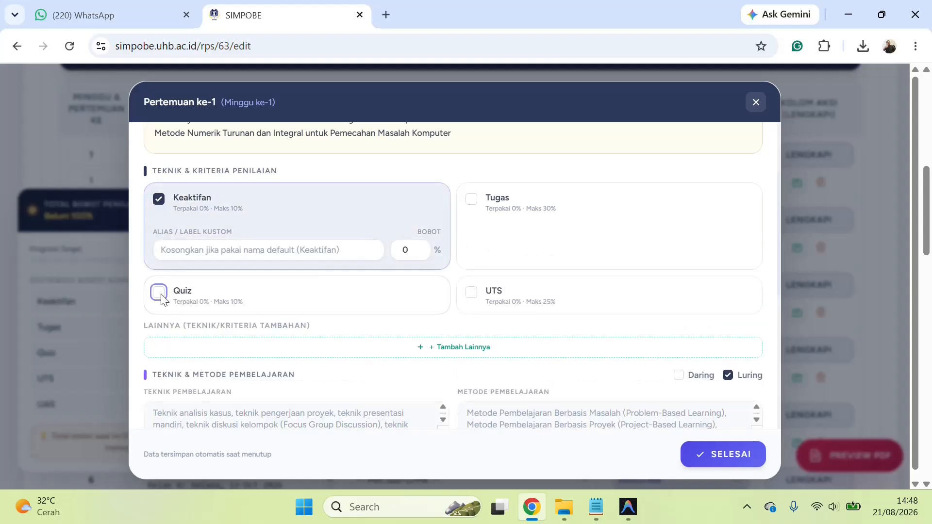
left_click(482, 202)
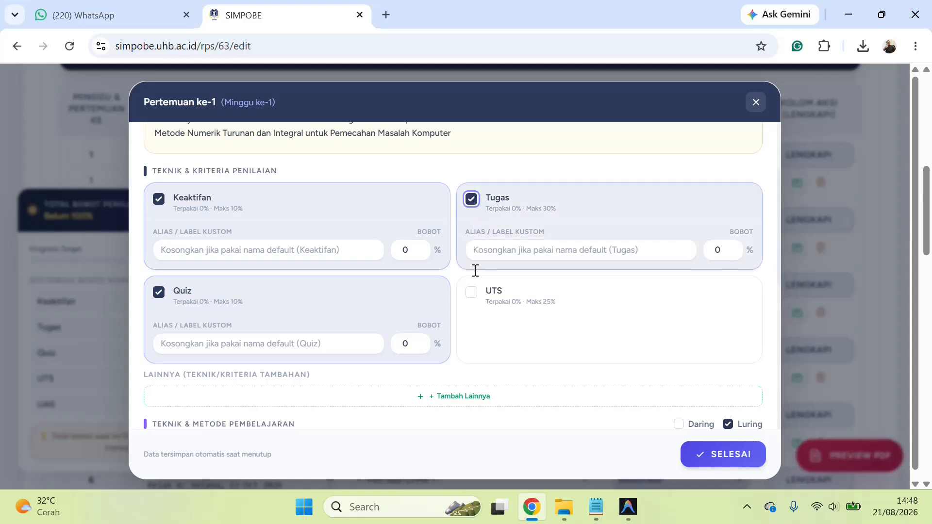
left_click(473, 298)
Set meeting 1's assessment weights to 1% for Keaktifan and 5% each for Quiz, Tugas and UTS
double_click(406, 251)
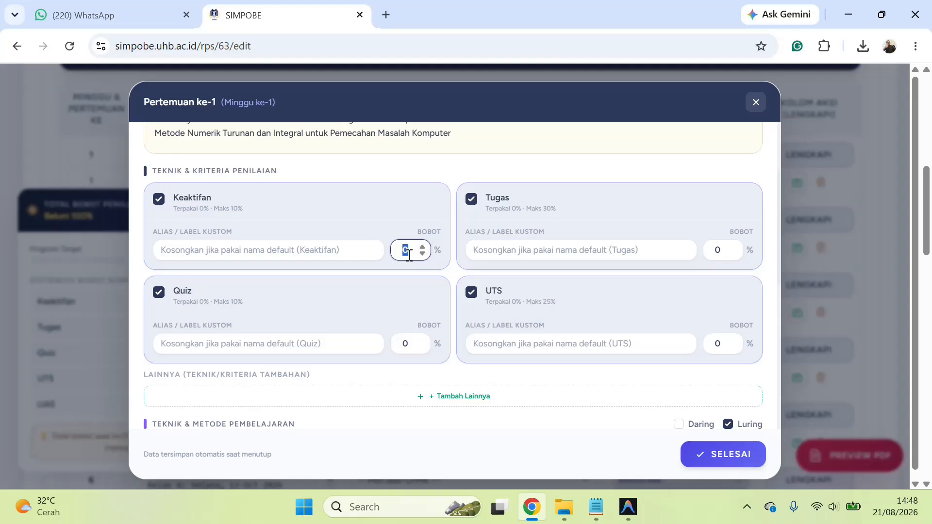
type("1")
left_click(408, 344)
type("5")
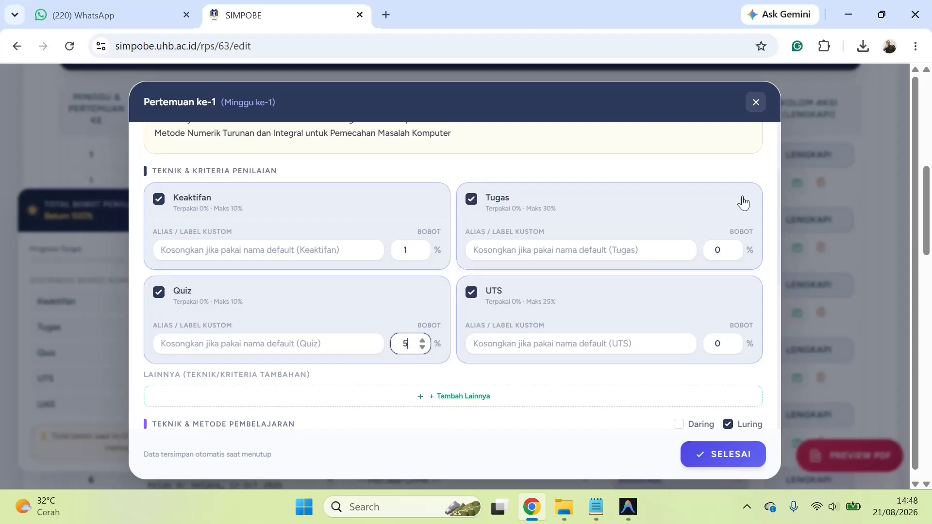
left_click(719, 249)
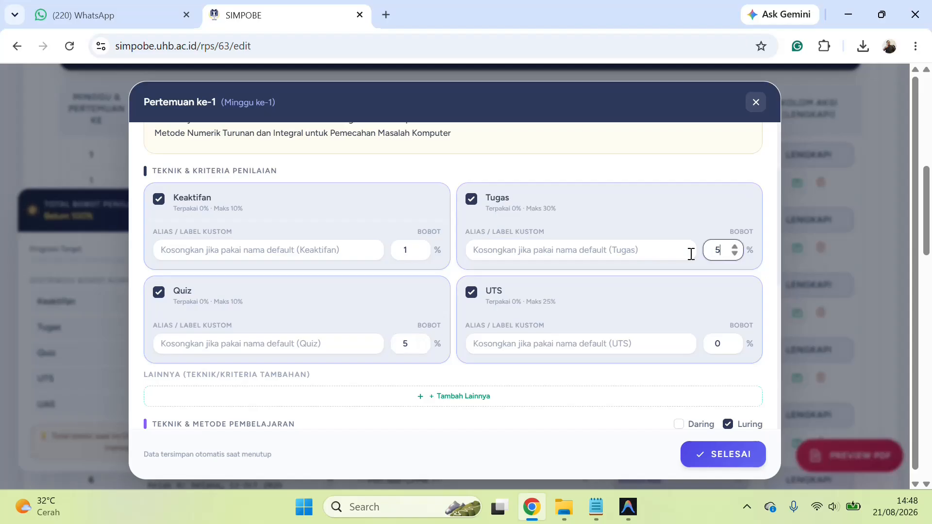
type("5")
left_click(718, 343)
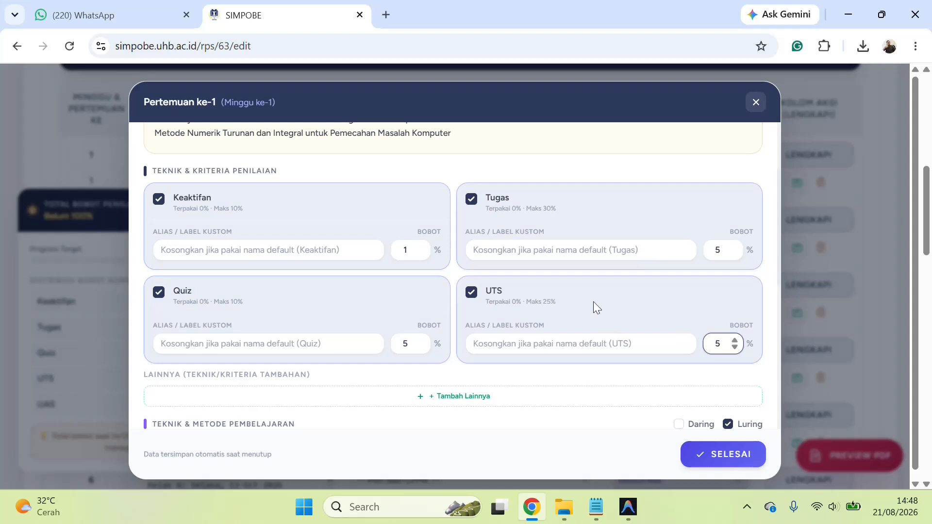
left_click(576, 257)
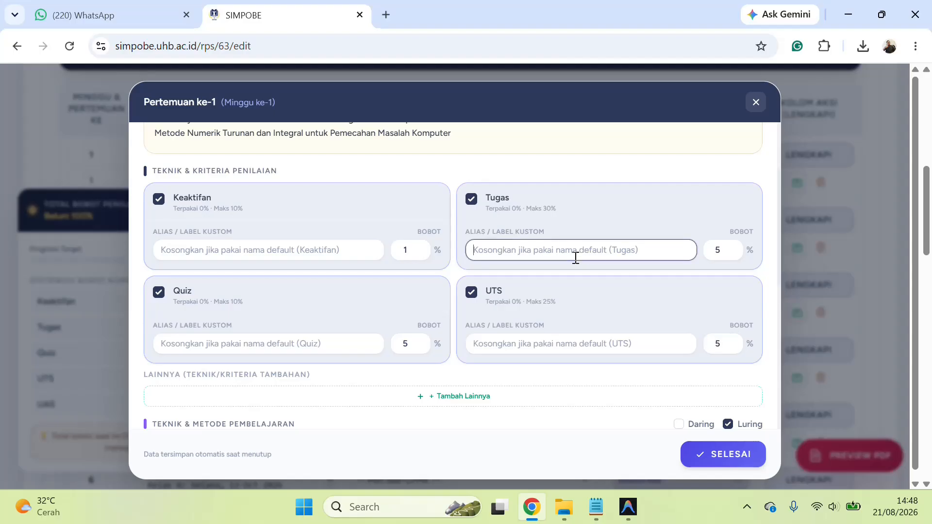
left_click(506, 345)
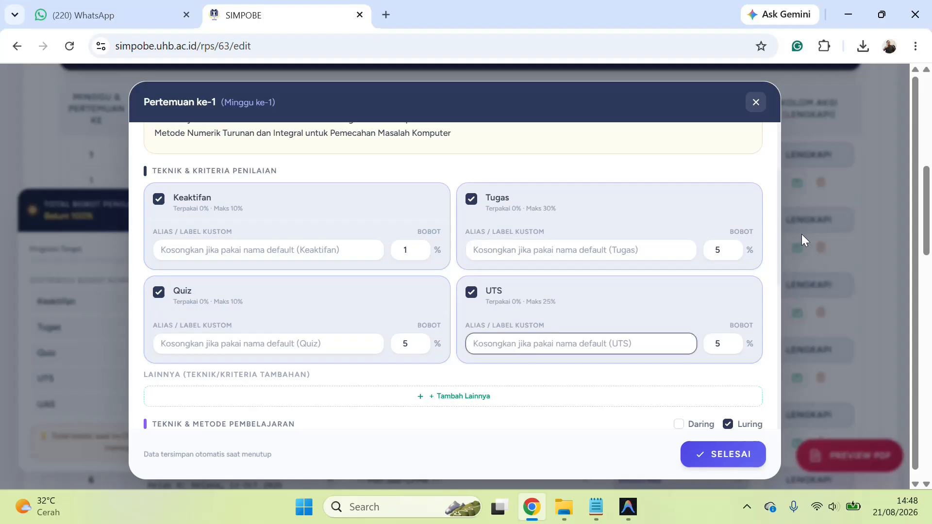
Enlarge the Teknik Pembelajaran box of meeting 1 and enter FGD as the learning technique
left_click_drag(778, 237, 783, 324)
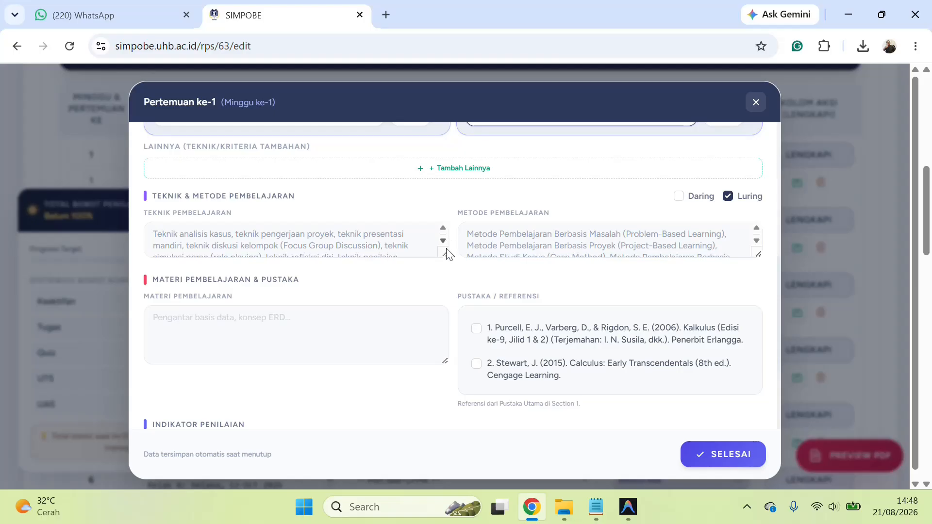
left_click_drag(448, 254, 444, 304)
left_click(240, 249)
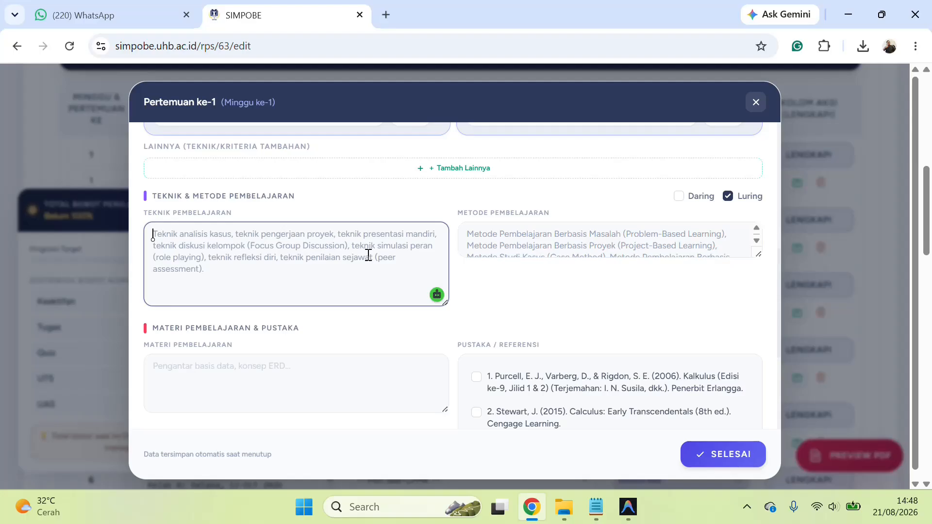
type("FGD")
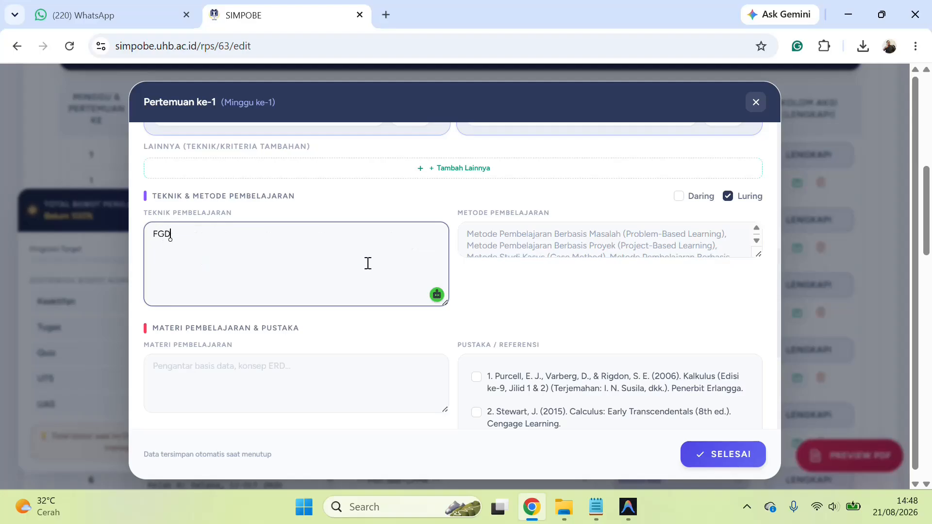
Enter PBL as meeting 1's learning method and copy the topic "Konsep Dasar Limit dan Kontinuitas dalam Analisis Komputasi" into Materi Pembelajaran
left_click(586, 226)
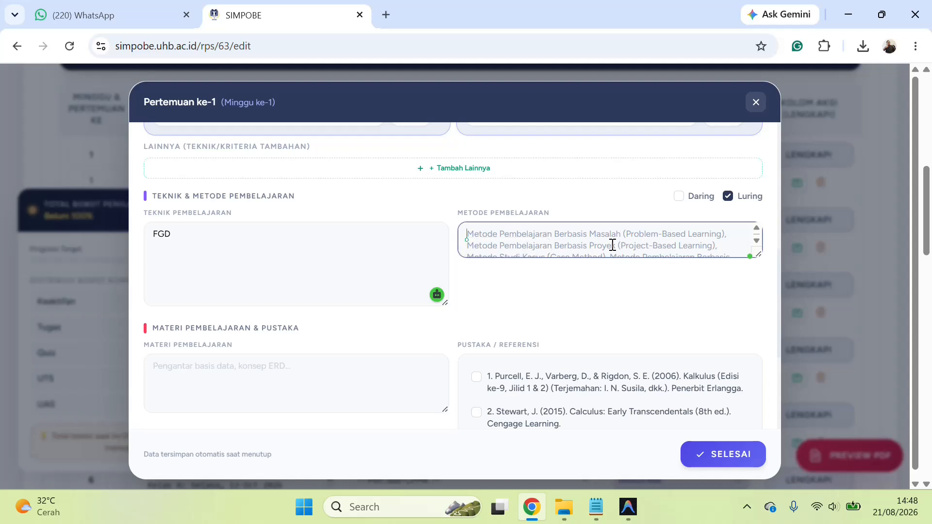
type("PBL")
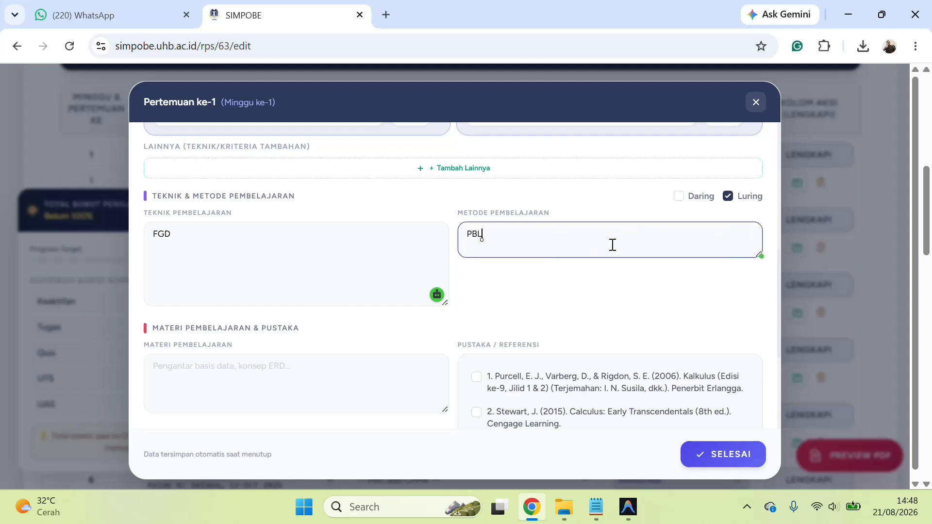
left_click(307, 391)
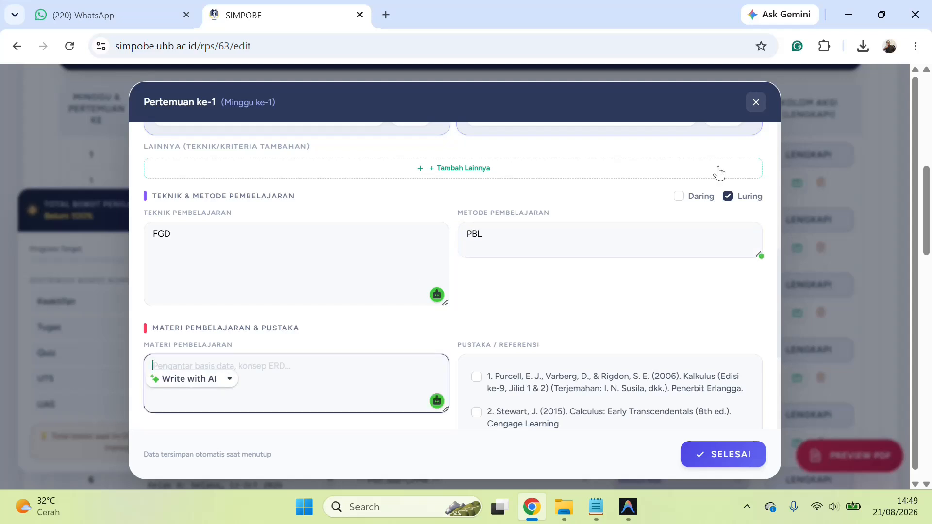
left_click_drag(779, 285, 776, 159)
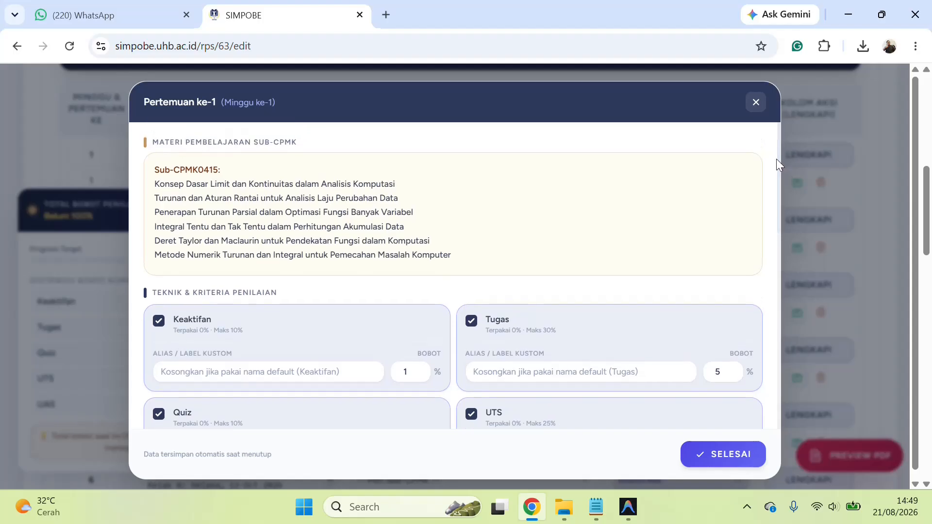
left_click_drag(154, 189, 403, 193)
key("ctrl+c")
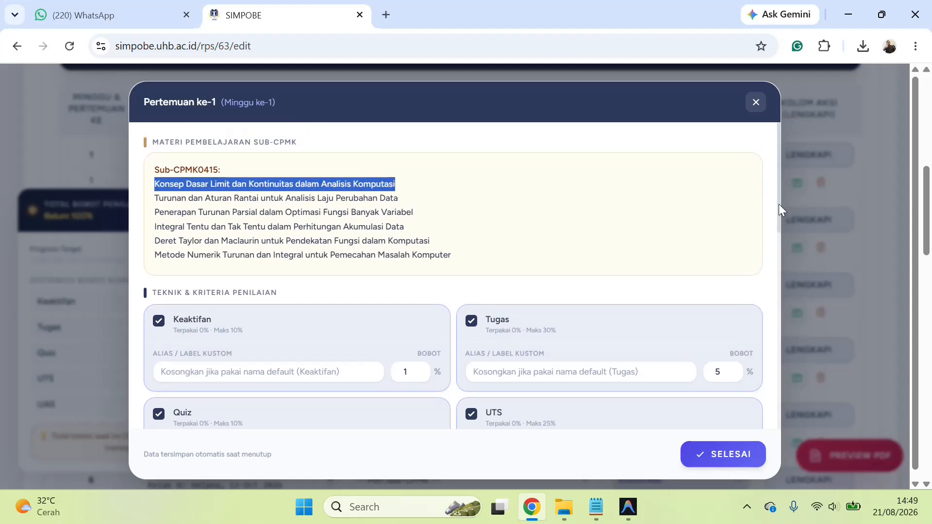
left_click_drag(779, 204, 786, 336)
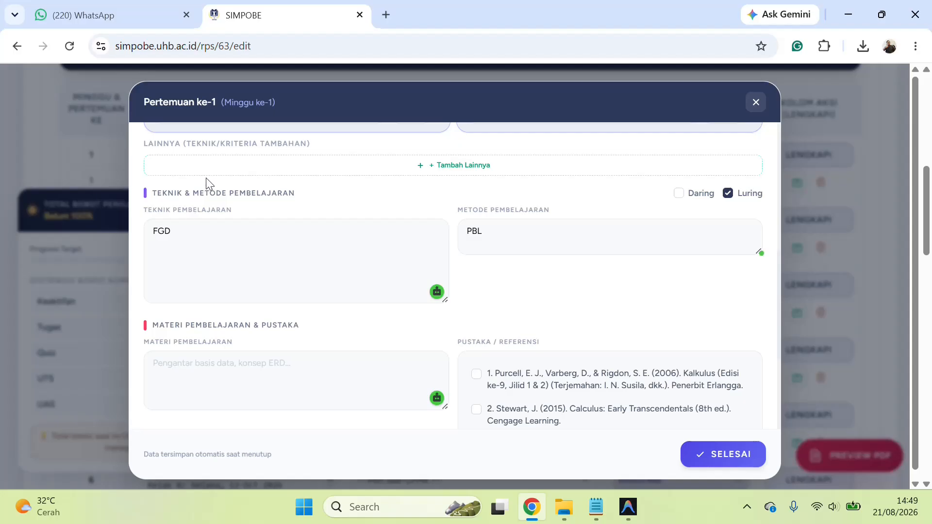
left_click(252, 374)
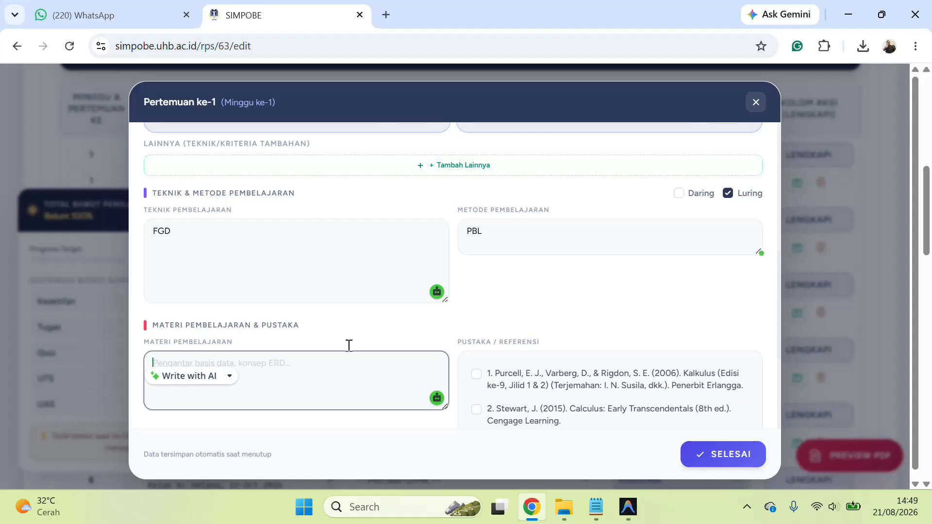
key("ctrl+v")
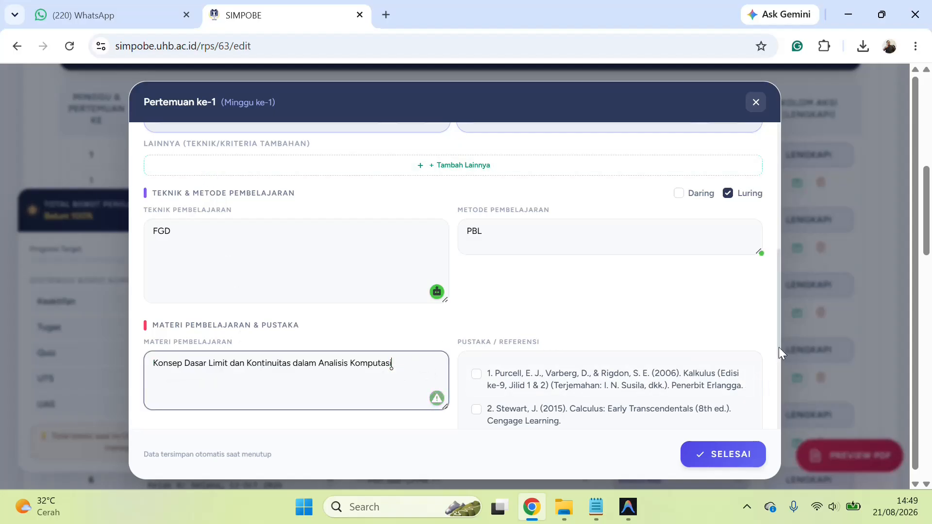
Select the first reference, Kalkulus (Edisi ke-9), for meeting 1 and enter "Mahasiswa memahami" as the Indikator Penilaian
left_click_drag(779, 348, 780, 396)
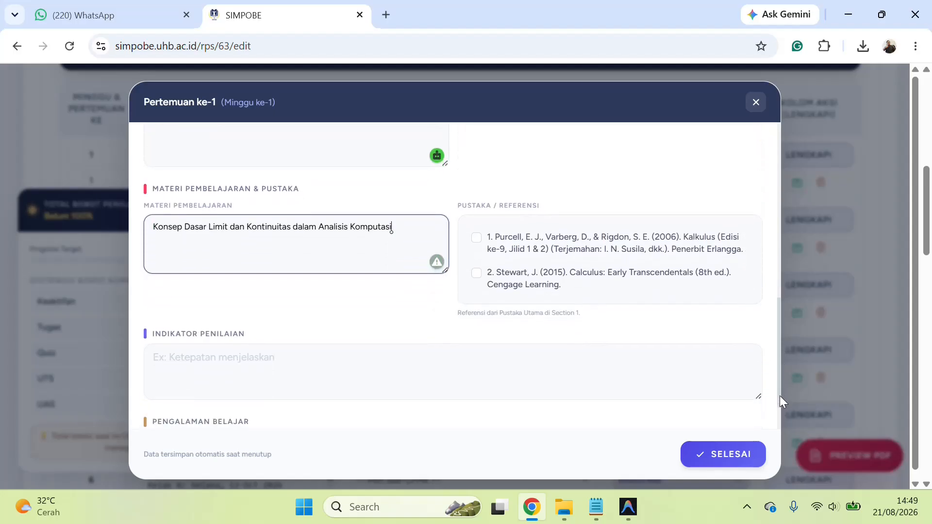
left_click(476, 238)
scroll(680, 364, "down", 1)
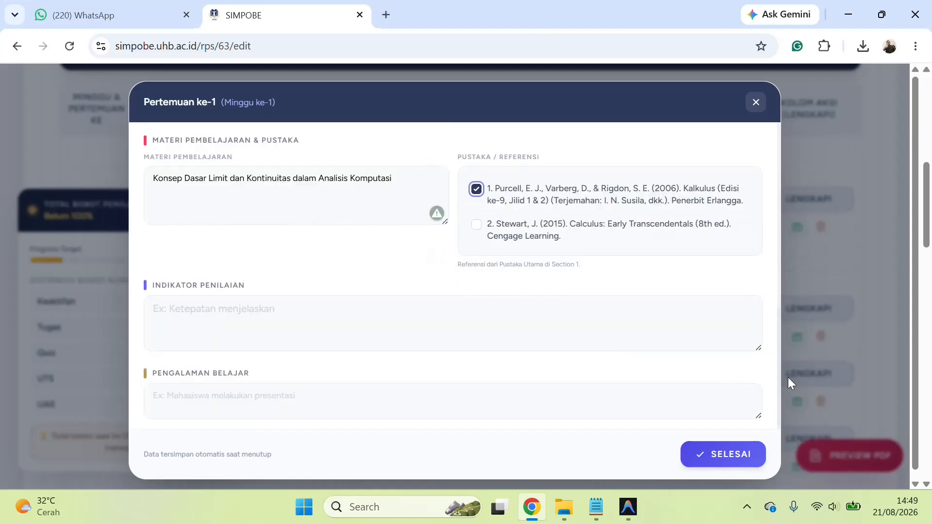
left_click(272, 329)
type("Mahasis")
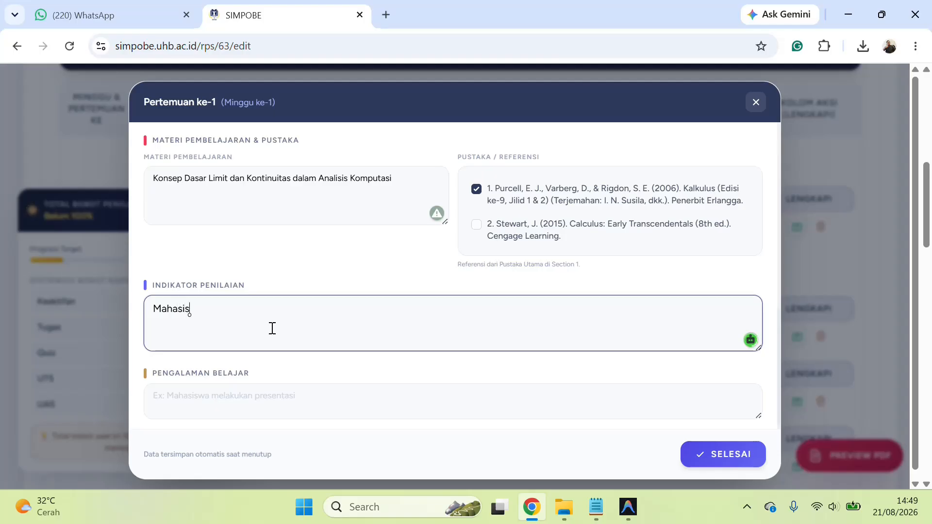
type("wa memahami")
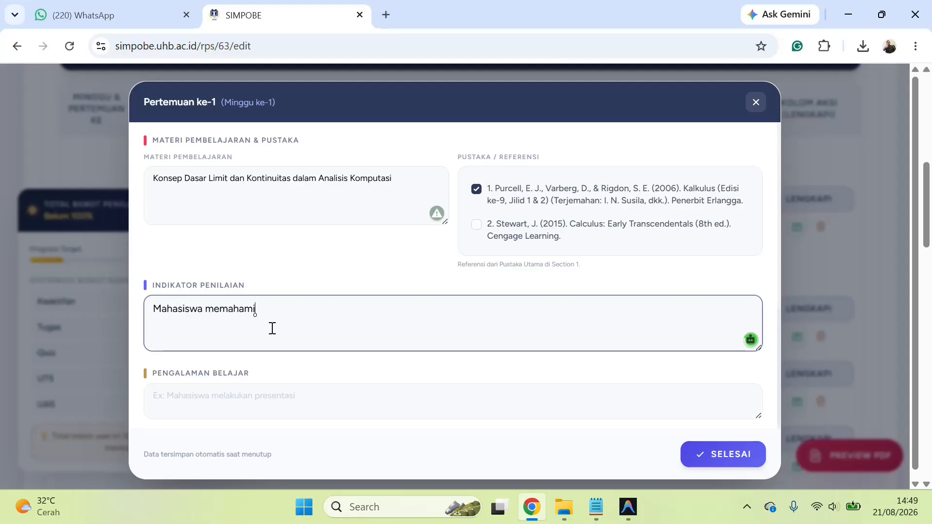
Enter "Diskusi" as meeting 1's Pengalaman Belajar and finish the meeting's detail form
left_click(226, 402)
type("Diskusi")
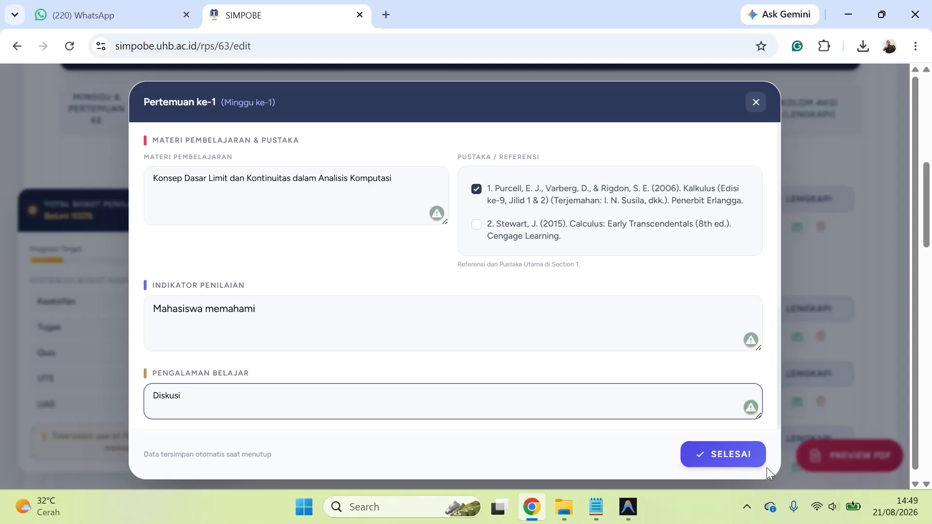
left_click(731, 465)
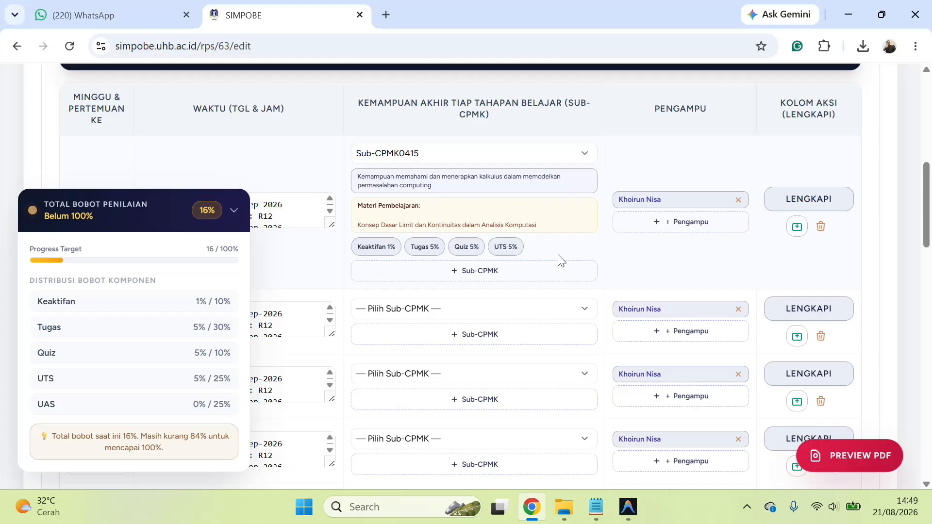
Fill the weekly meetings with the system's automatic generator and review meeting 1's generated details down to Pengalaman Belajar
left_click_drag(930, 220, 930, 202)
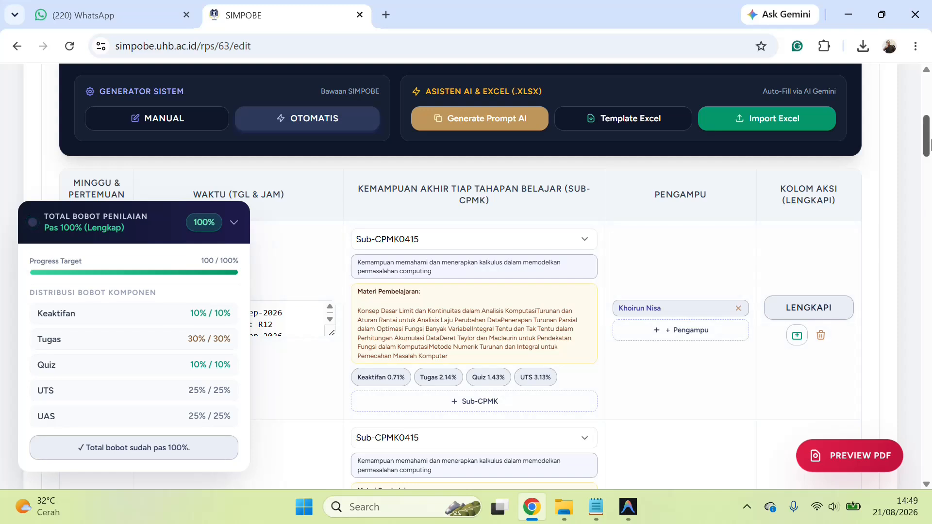
mouse_move(929, 137)
left_mouse_down()
mouse_move(928, 159)
mouse_move(918, 139)
mouse_move(931, 152)
left_mouse_up()
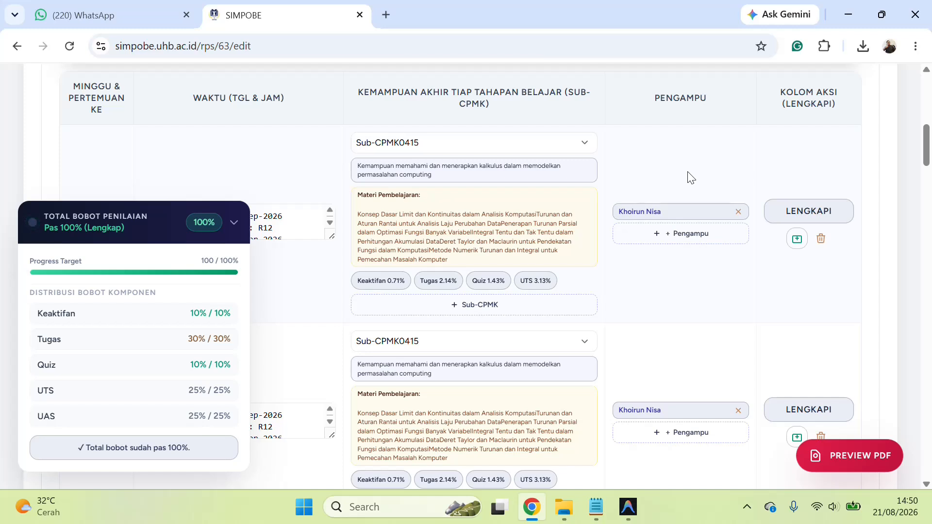
left_click(827, 217)
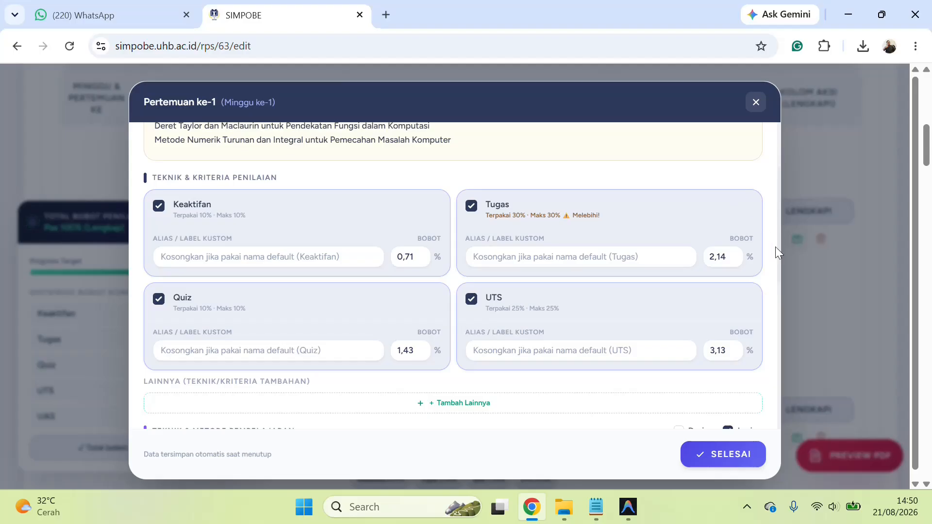
left_click_drag(779, 252, 782, 389)
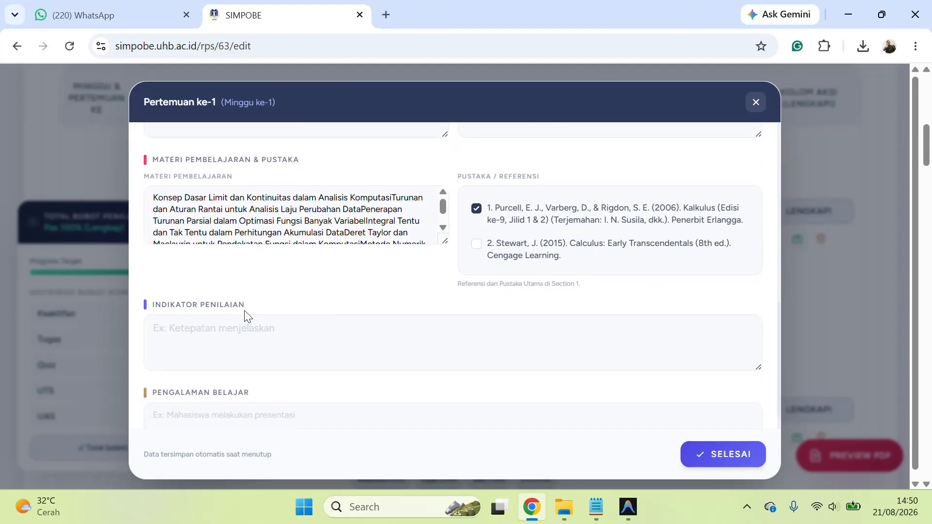
left_click(290, 335)
left_click(290, 412)
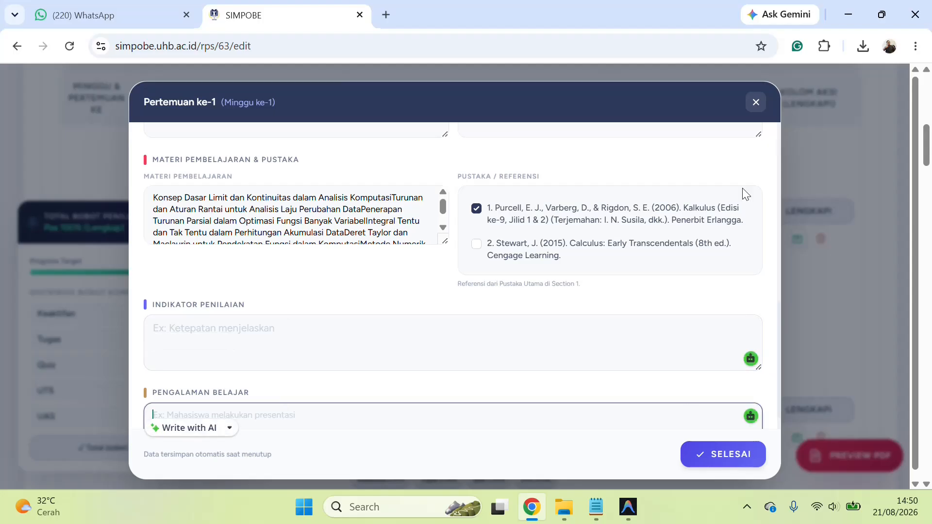
left_click_drag(780, 307, 777, 337)
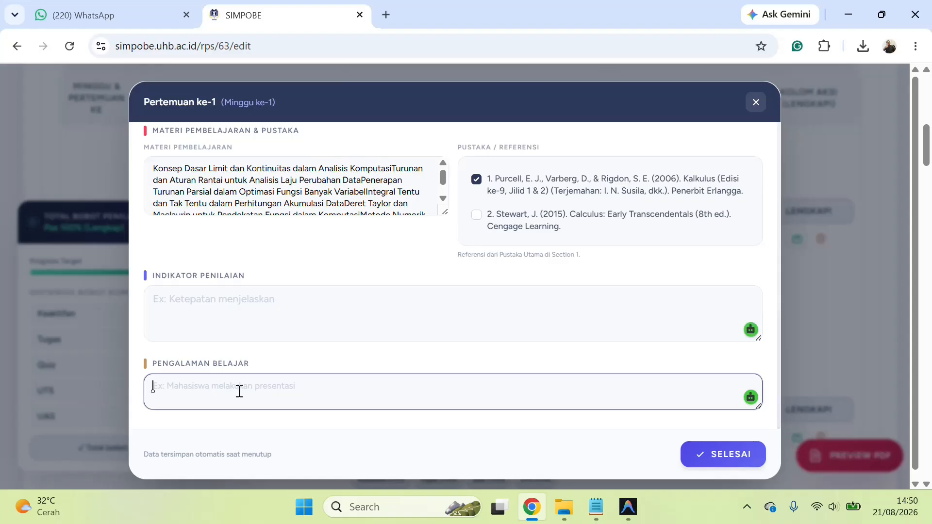
left_click(758, 104)
Try to generate the AI prompt for the weekly schedule, dismissing the security verification overlay each time
mouse_move(931, 145)
left_mouse_down()
mouse_move(929, 118)
mouse_move(928, 130)
left_mouse_up()
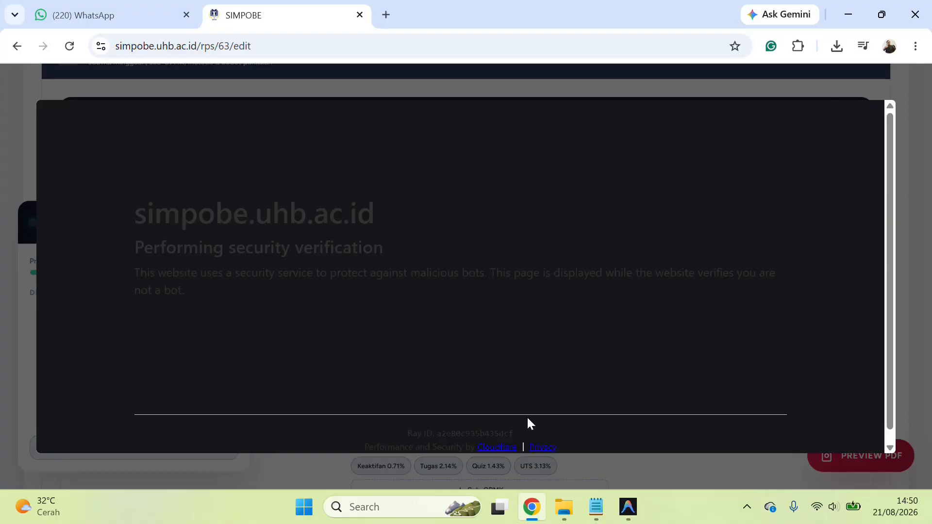
left_click(4, 239)
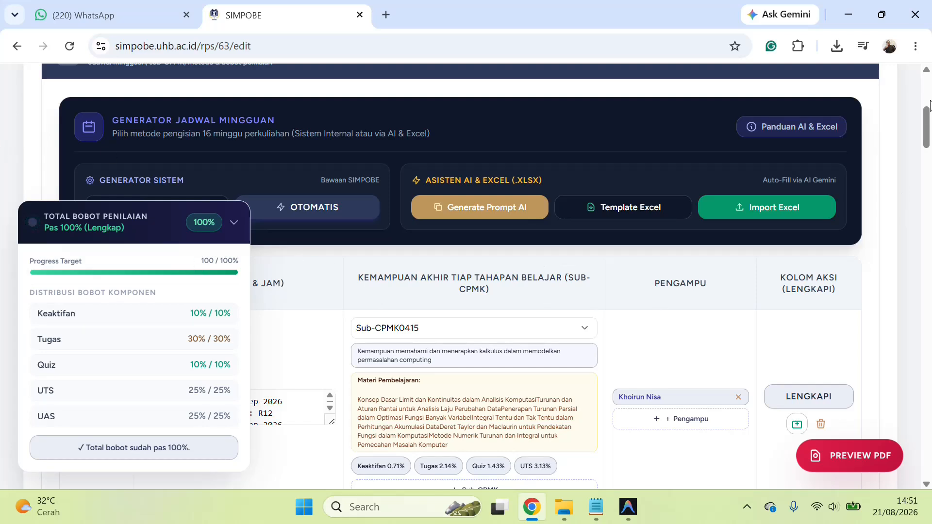
scroll(928, 132, "down", 1)
left_click_drag(931, 139, 931, 144)
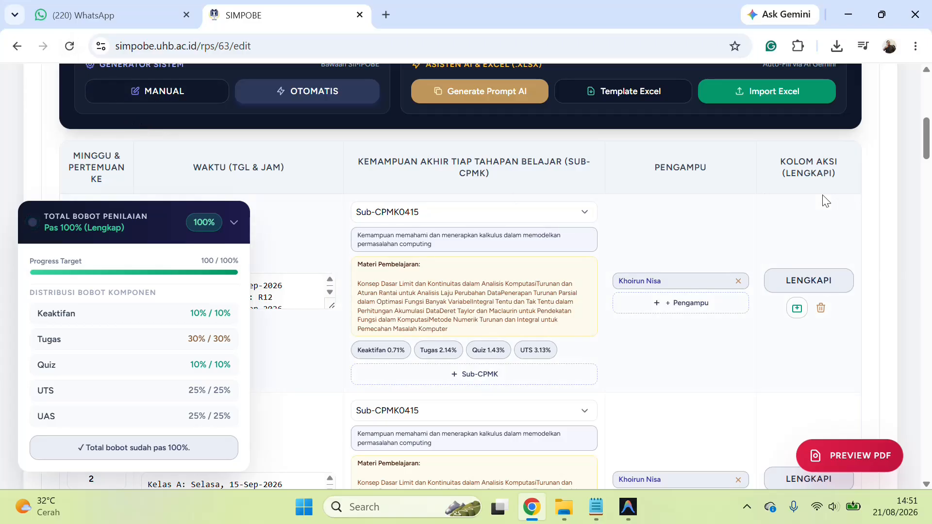
scroll(928, 161, "up", 1)
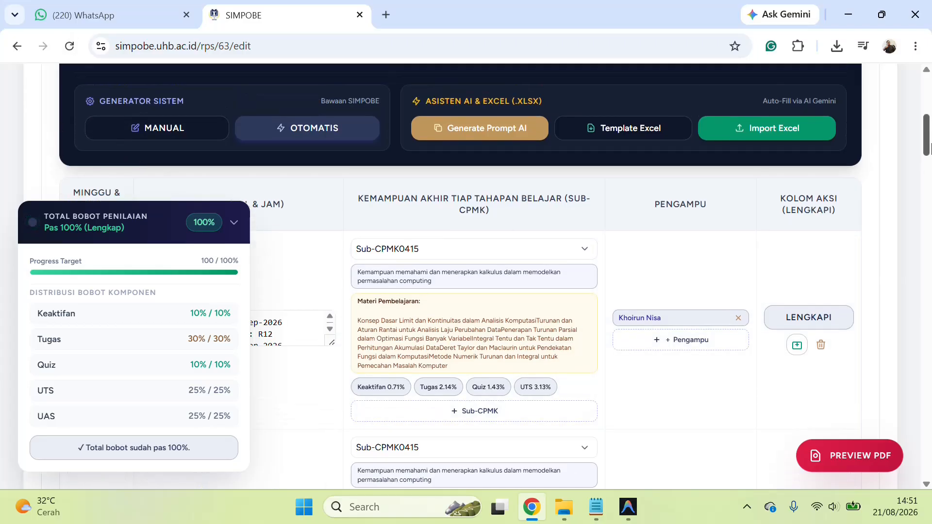
scroll(928, 150, "up", 1)
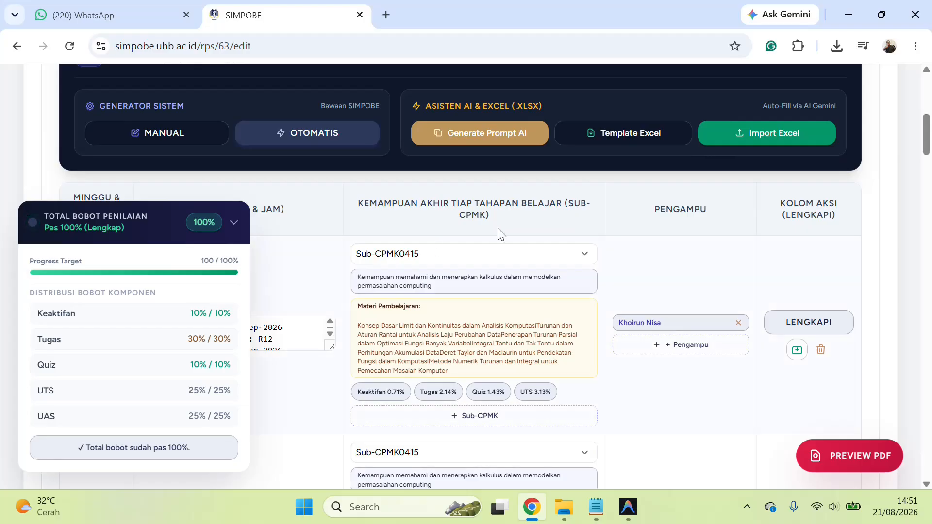
scroll(927, 150, "up", 1)
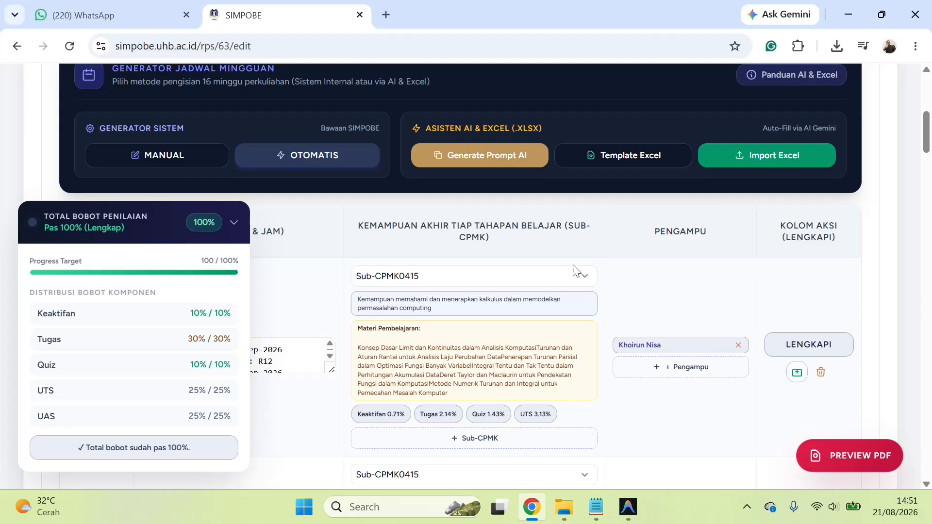
left_click(480, 158)
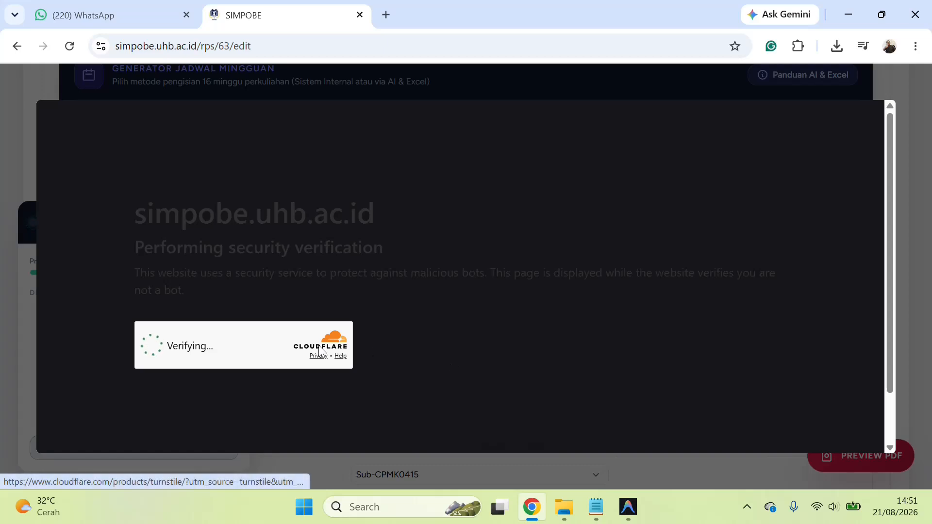
left_click(0, 319)
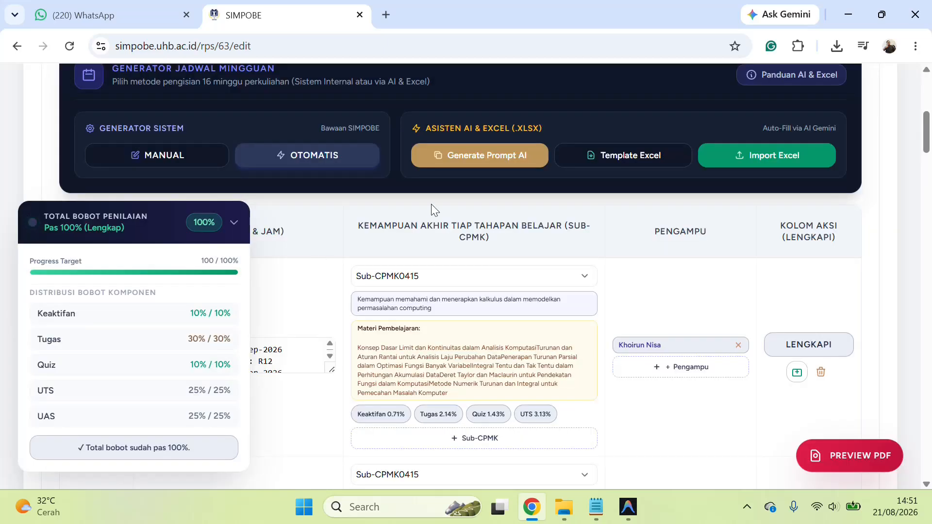
left_click(520, 156)
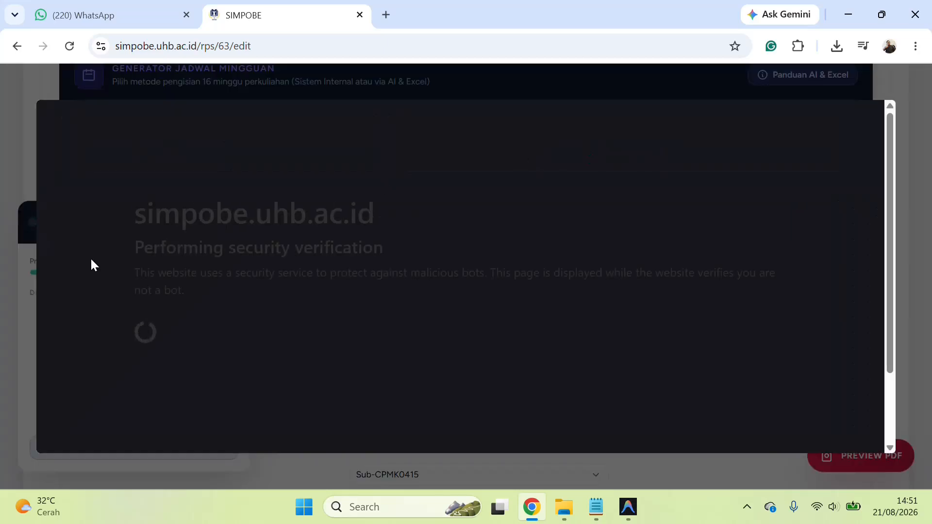
left_click(2, 153)
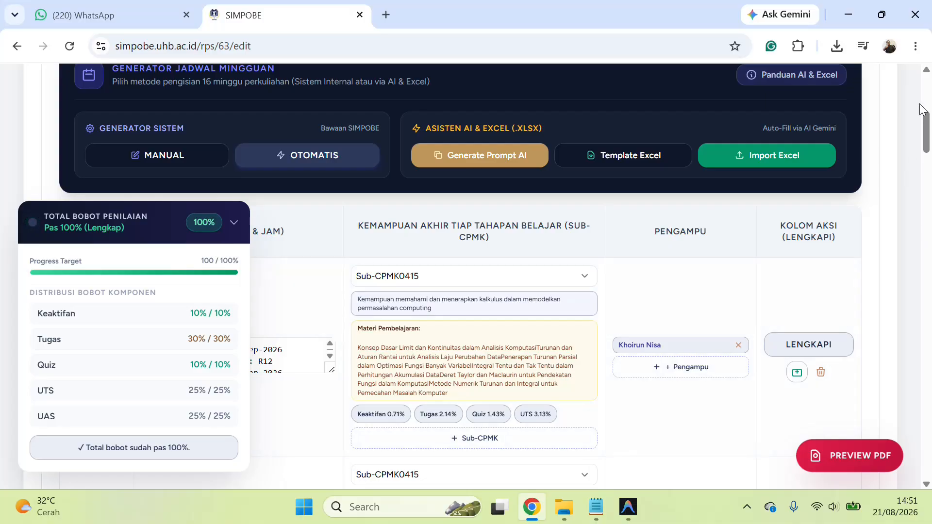
Try to save the RPS with the automatically generated weekly meetings
left_click_drag(926, 112, 930, 470)
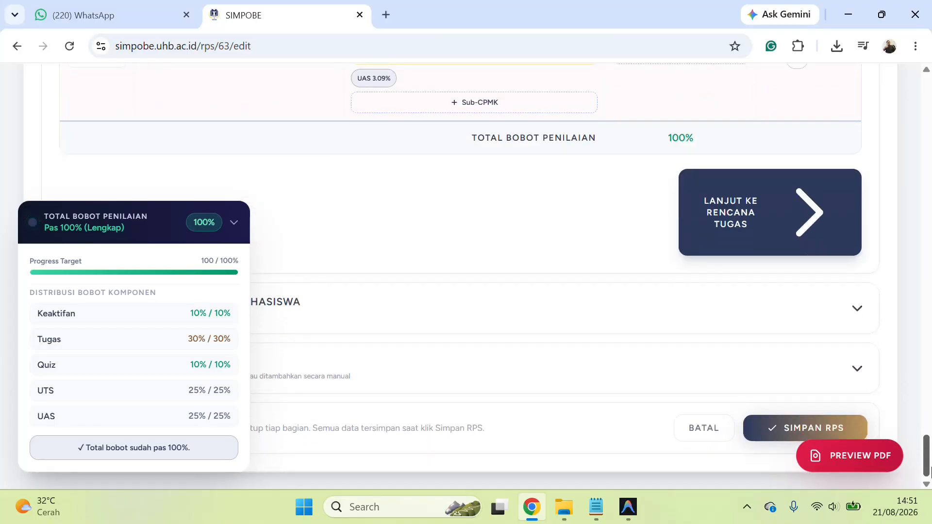
left_click(767, 435)
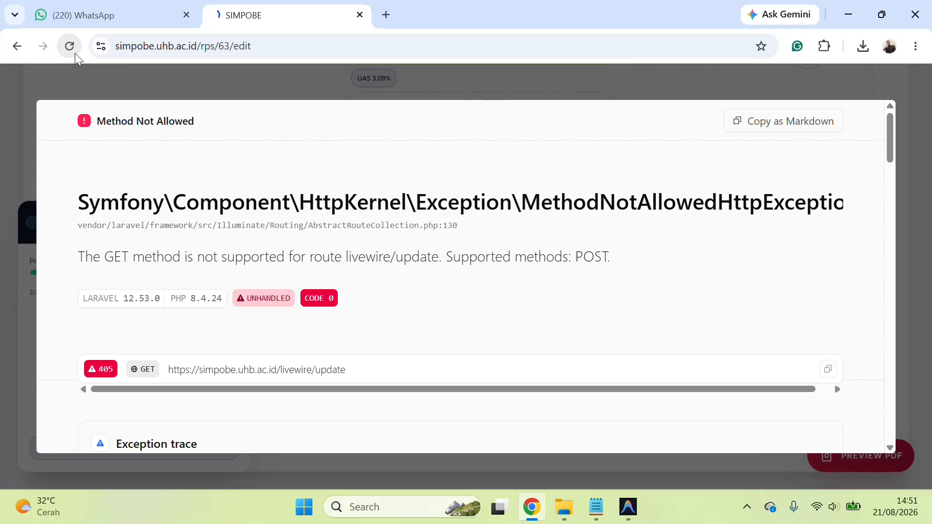
Reload the RPS edit page and reopen the Rancangan Perkuliahan section at its weekly schedule generator
left_click(74, 53)
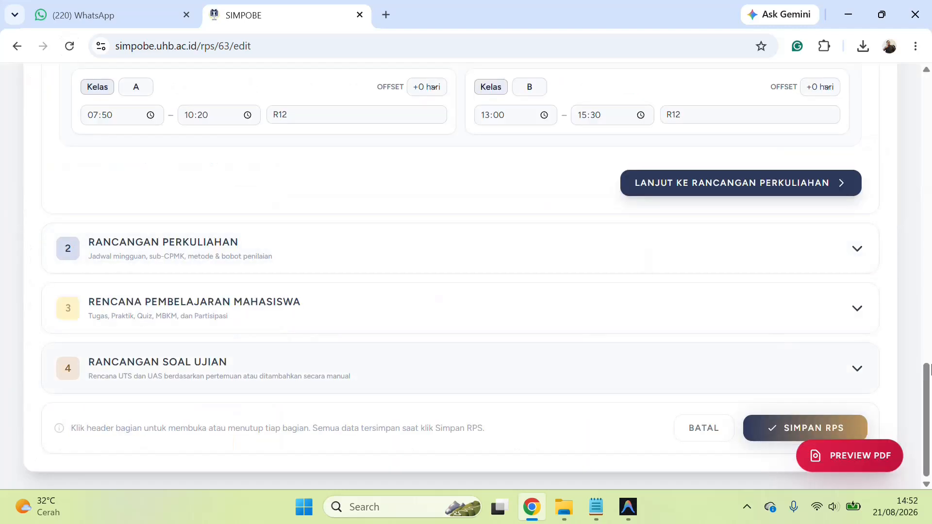
left_click(362, 244)
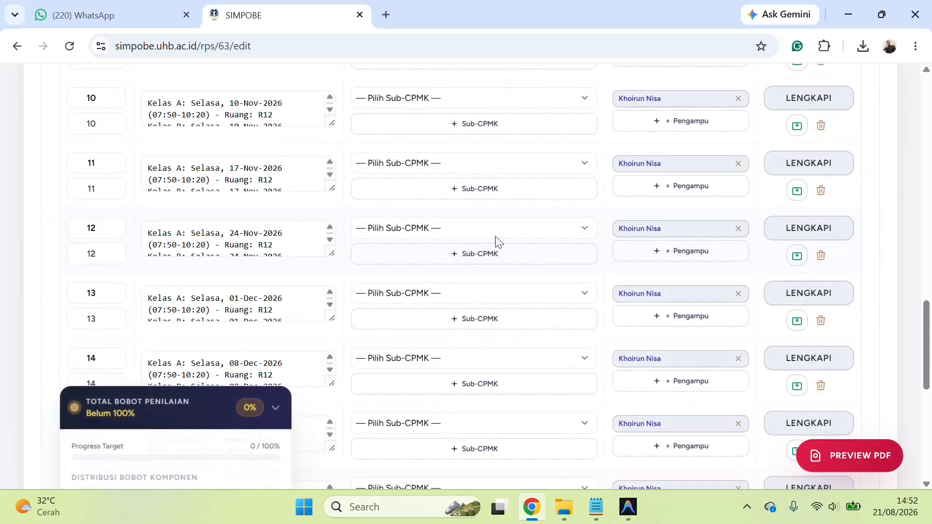
left_click_drag(931, 357, 931, 204)
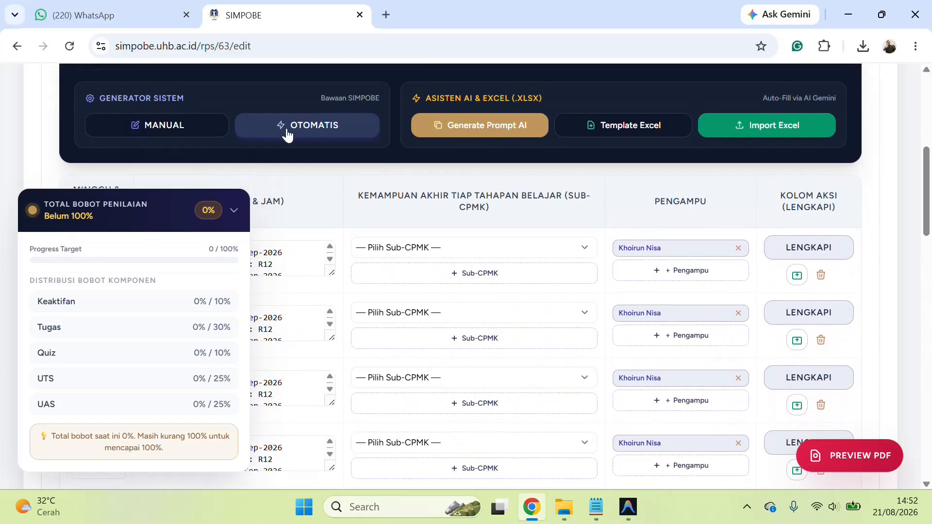
Fill the weekly meetings with the system's automatic generator and save the RPS
left_click(808, 313)
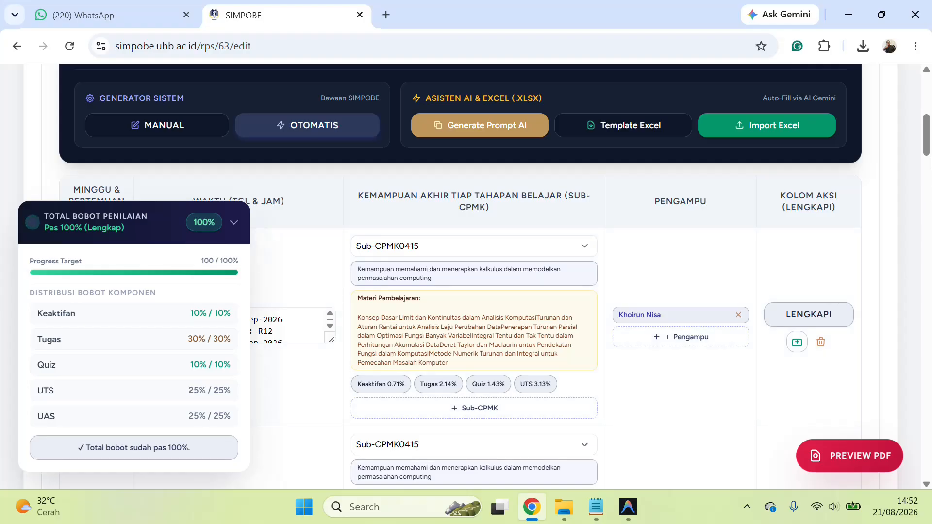
left_click_drag(930, 154, 931, 490)
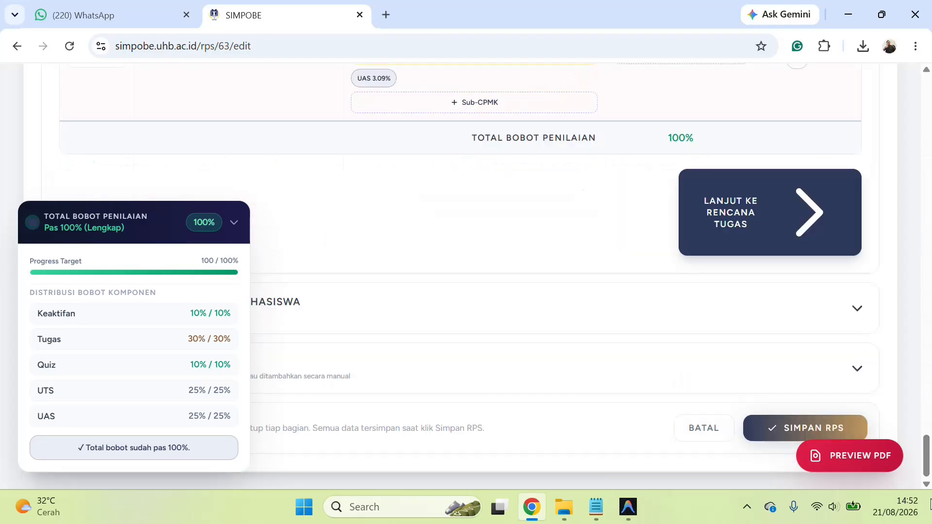
left_click(763, 430)
Reopen the Kalkulus RPS for editing and expand Rancangan Perkuliahan at its weekly schedule generator
scroll(279, 332, "down", 2)
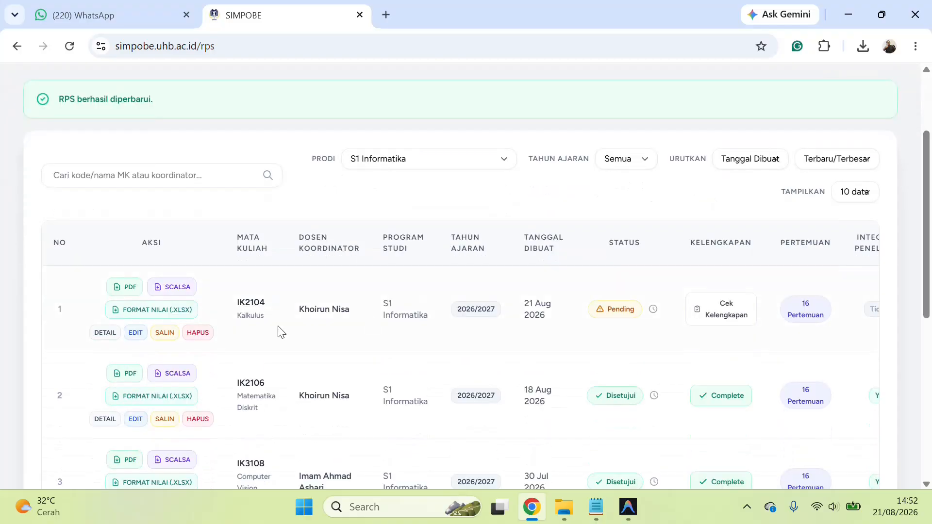
left_click(136, 333)
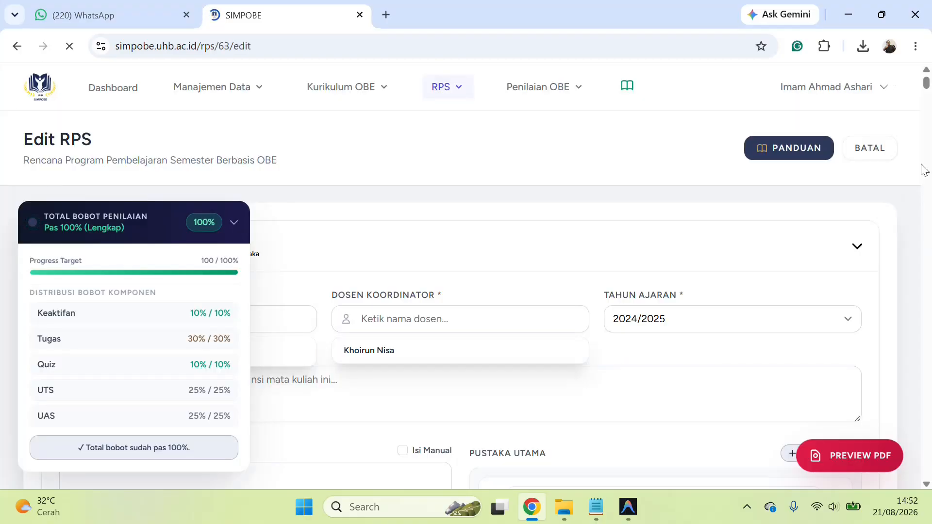
scroll(391, 194, "down", 15)
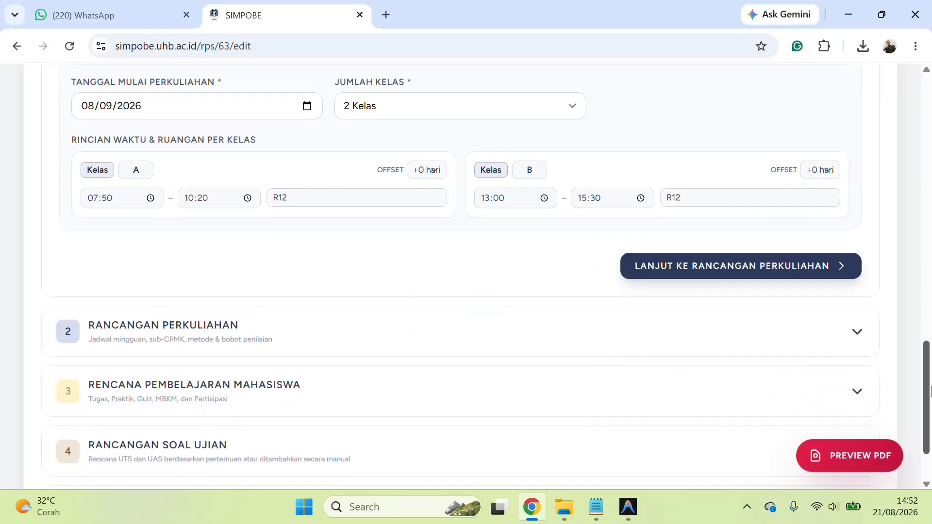
left_click(420, 275)
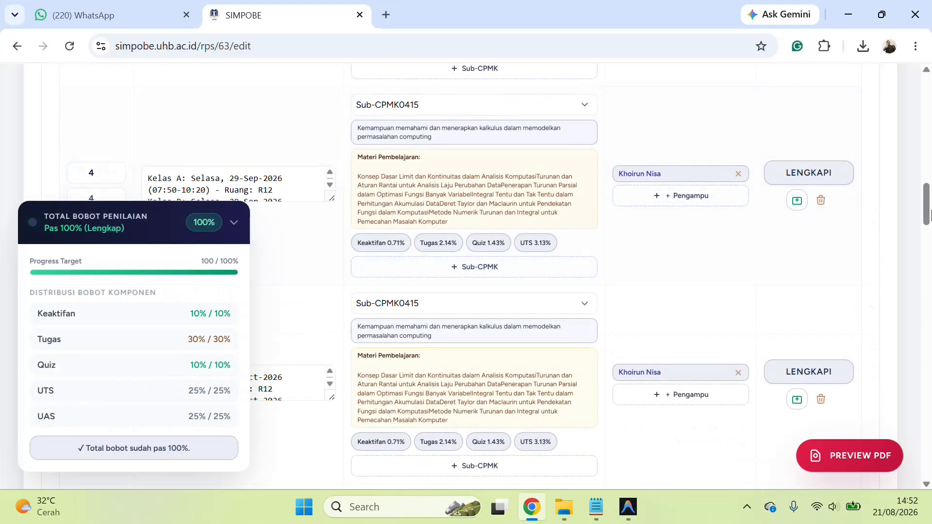
left_click_drag(928, 190, 928, 111)
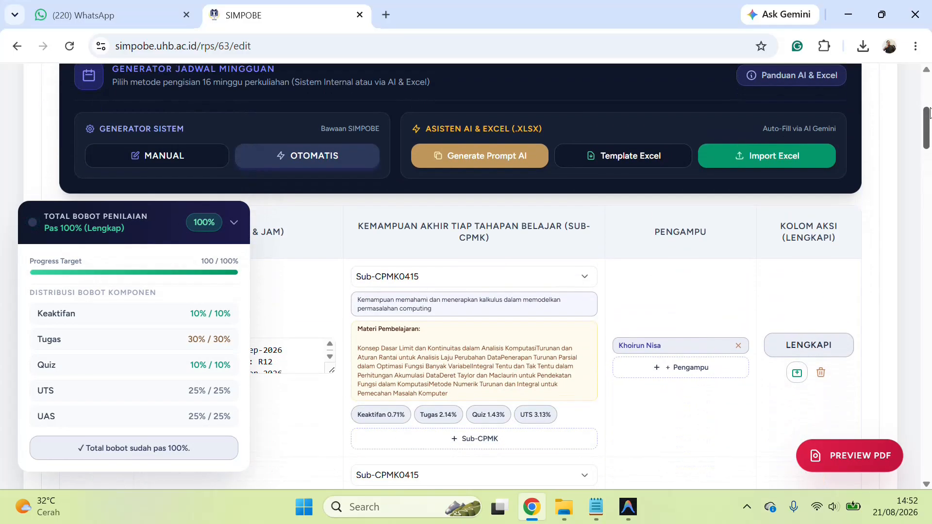
Generate the weekly schedule's AI prompt, copy it, and submit it in a new Gemini chat
left_click(499, 169)
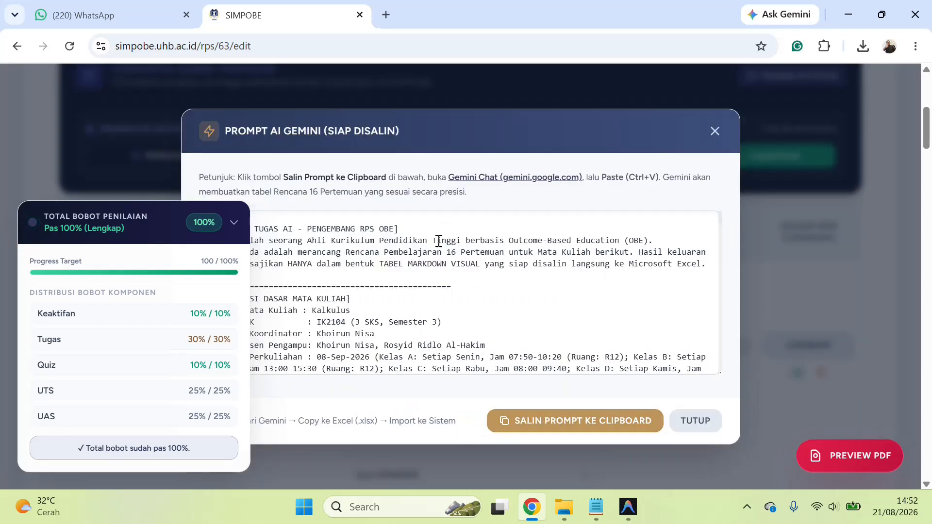
left_click(580, 426)
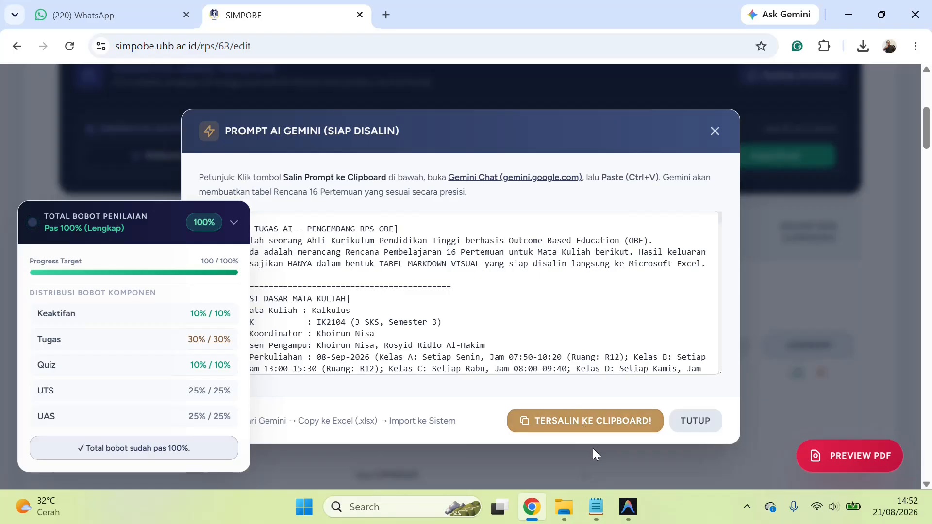
left_click(392, 6)
type("gemin")
key("Return")
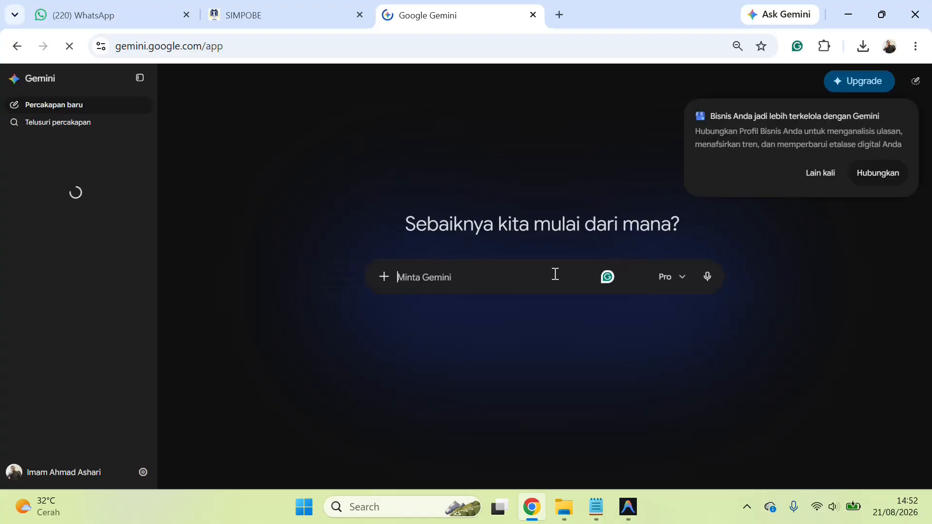
key("ctrl+v")
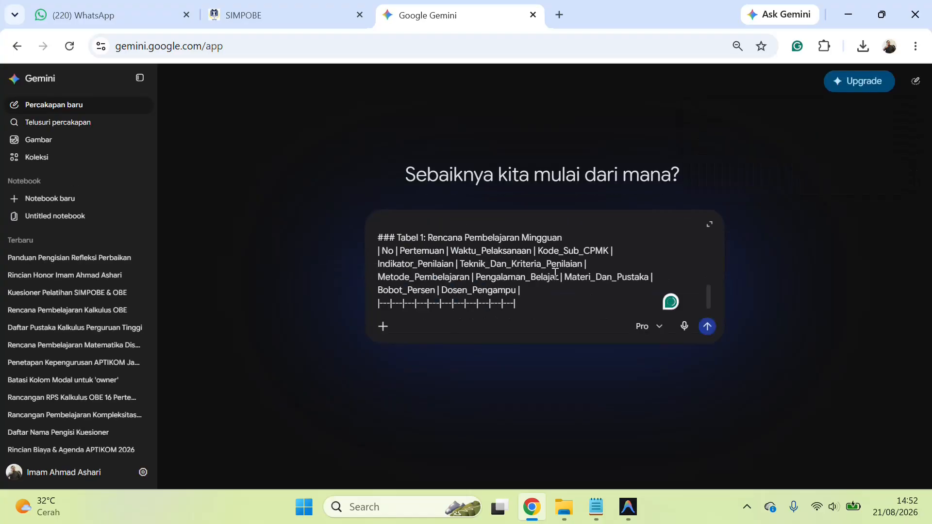
key("Return")
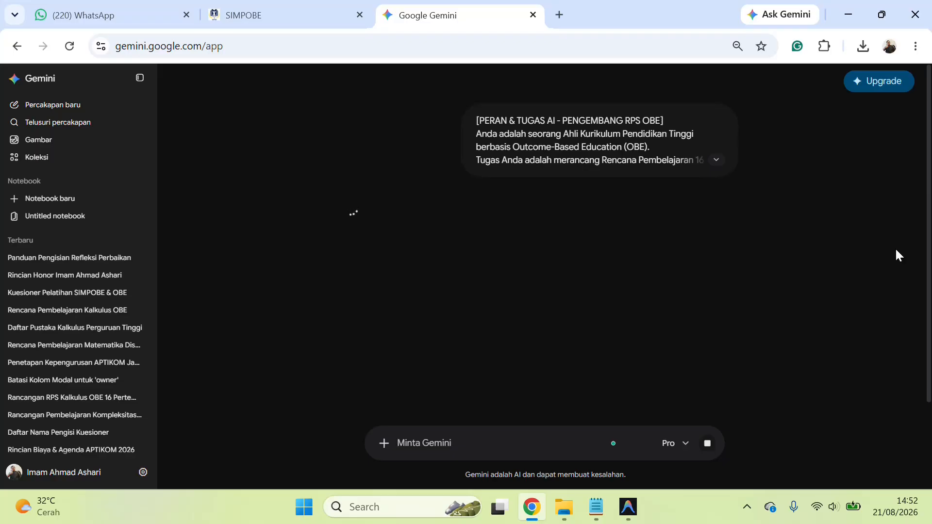
Return to SIMPOBE, close the prompt window, and download the weekly schedule's Excel template as Template_RPS_IK2104
left_click(248, 16)
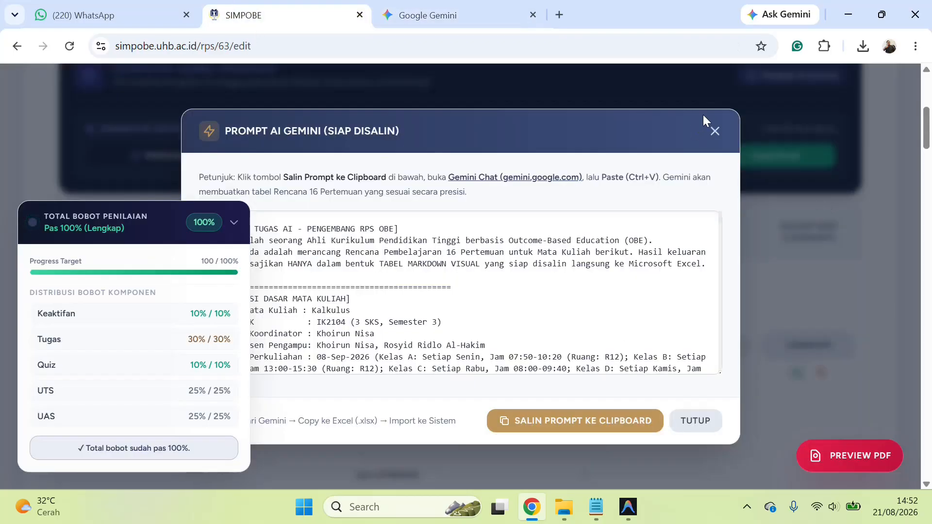
key("Escape")
left_click(446, 5)
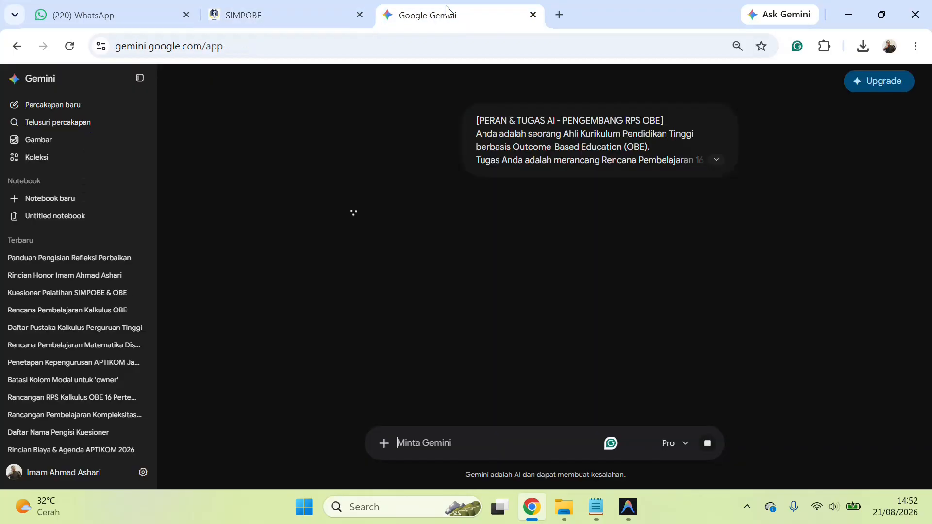
left_click(279, 6)
left_click(421, 6)
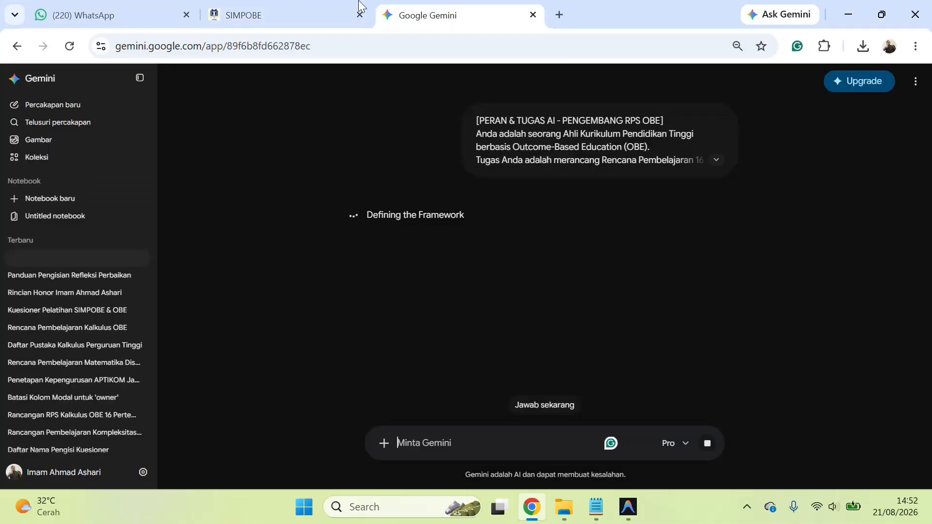
left_click(262, 7)
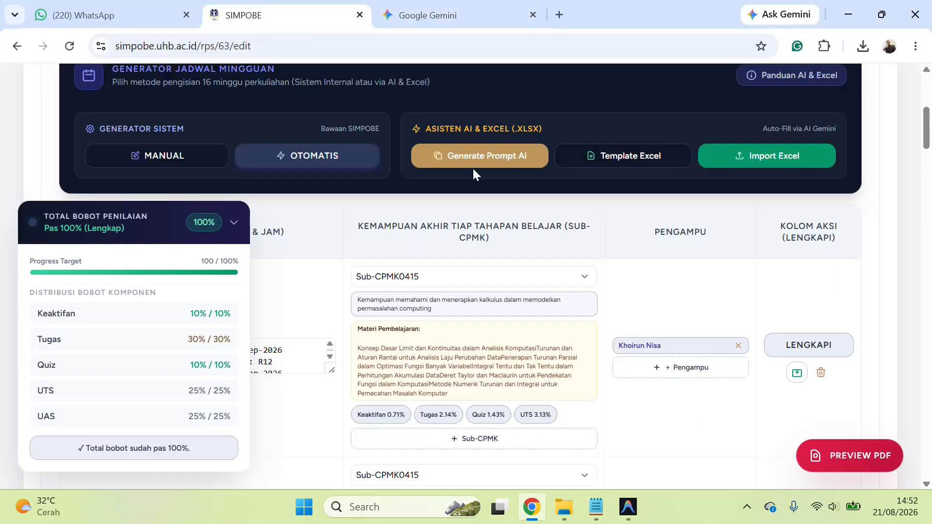
left_click(626, 168)
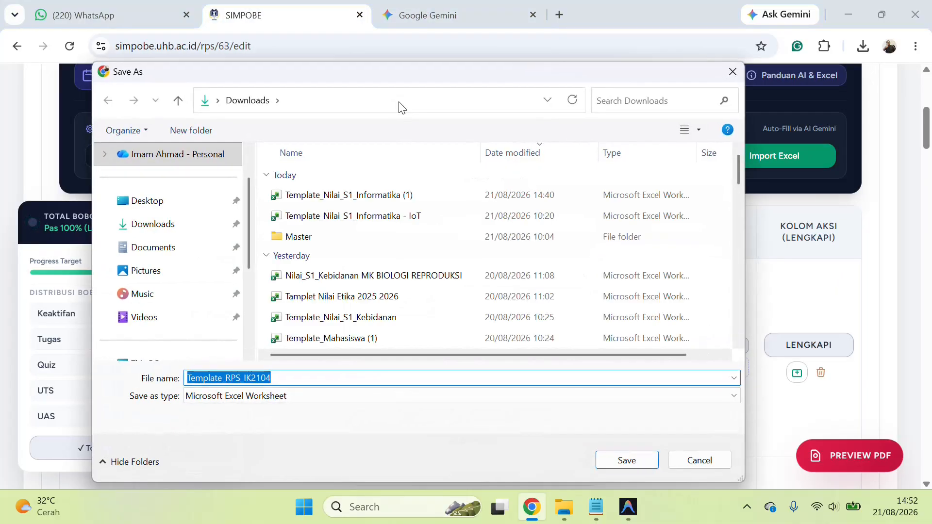
key("Return")
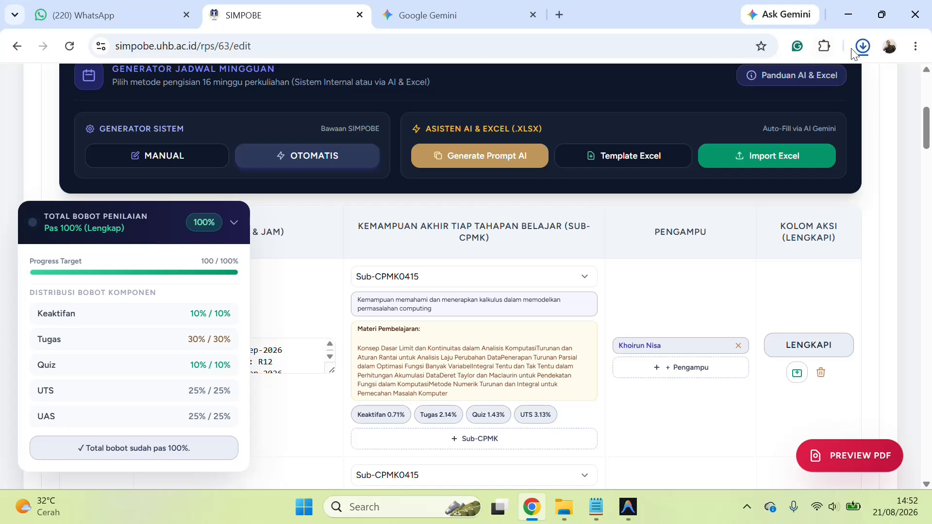
Open the downloaded Template_RPS_IK2104 workbook in Excel and enable editing
left_click(861, 47)
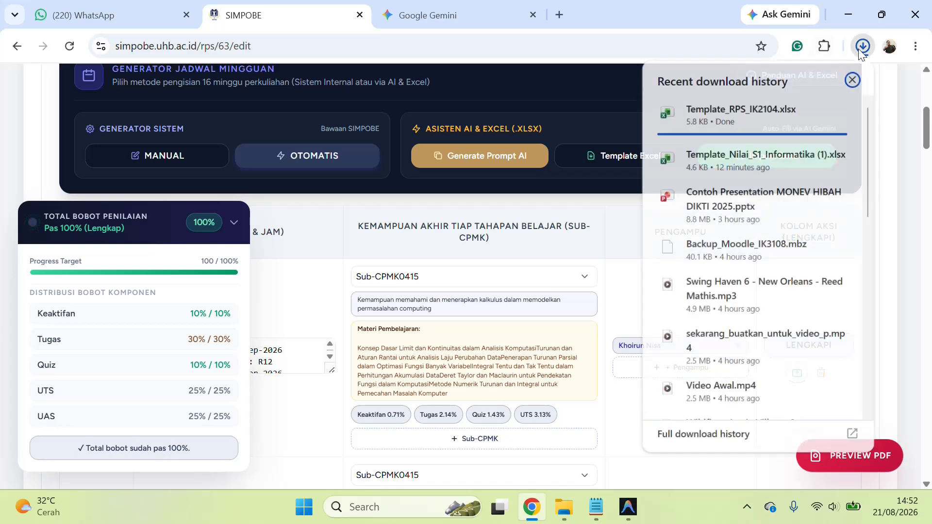
left_click(750, 122)
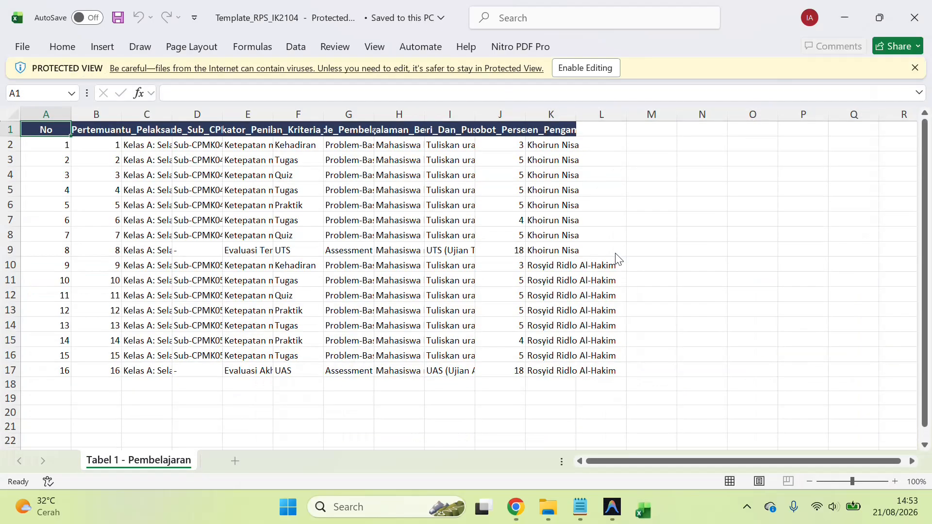
left_click(592, 73)
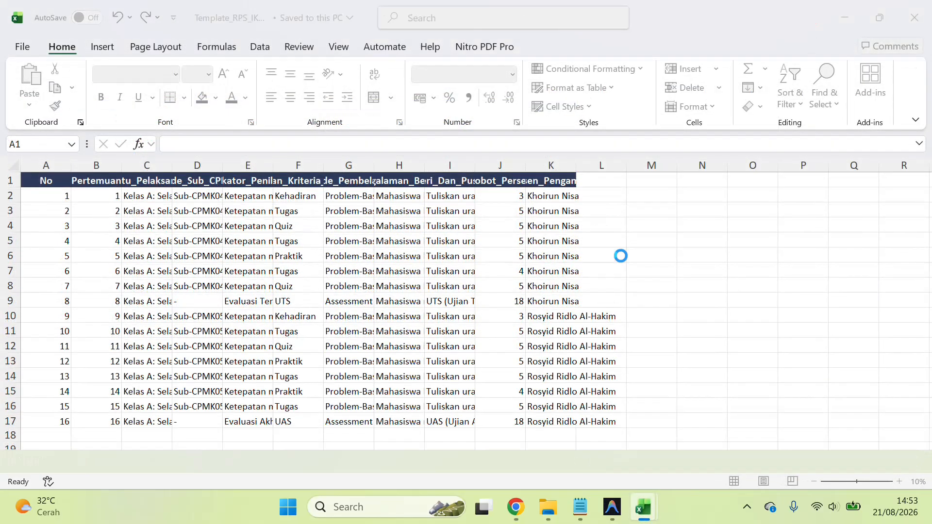
left_click(539, 266)
Check Gemini's progress on the 16-meeting plan while switching between the chat, SIMPOBE and the Excel template
key("alt+Tab")
left_click(449, 7)
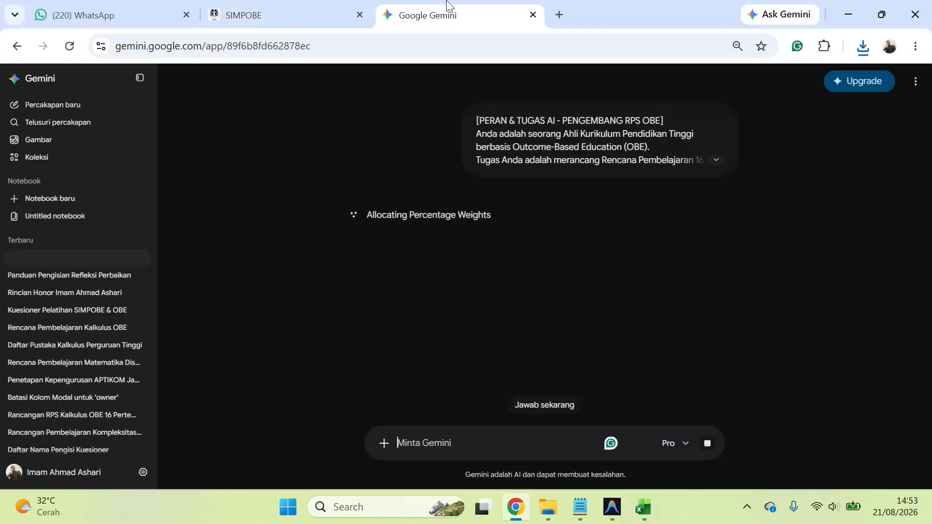
left_click(285, 6)
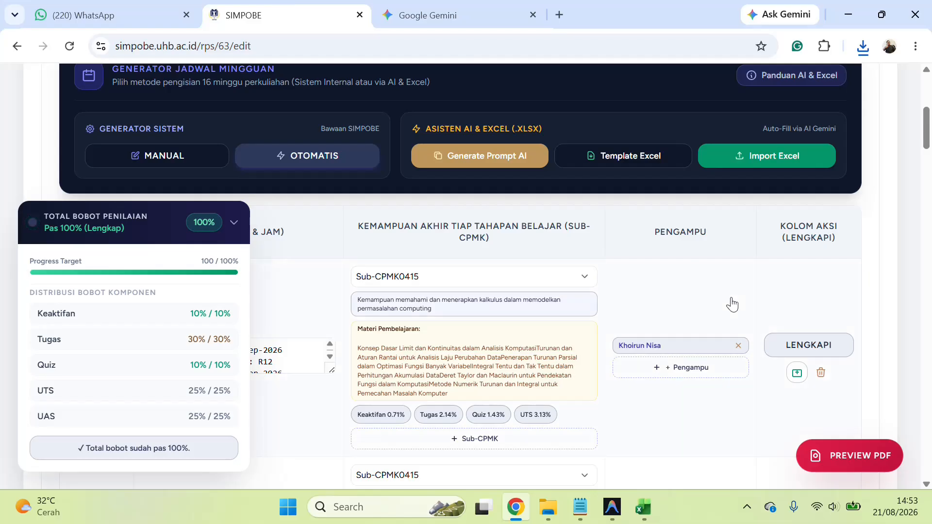
key("alt+Tab")
key("alt+Tab")
left_click(414, 9)
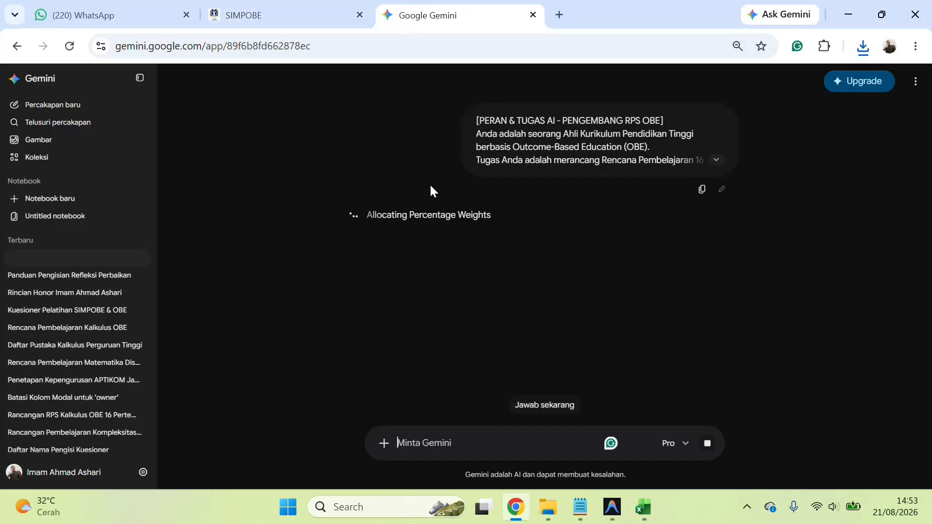
key("alt+Tab")
key("alt+Tab")
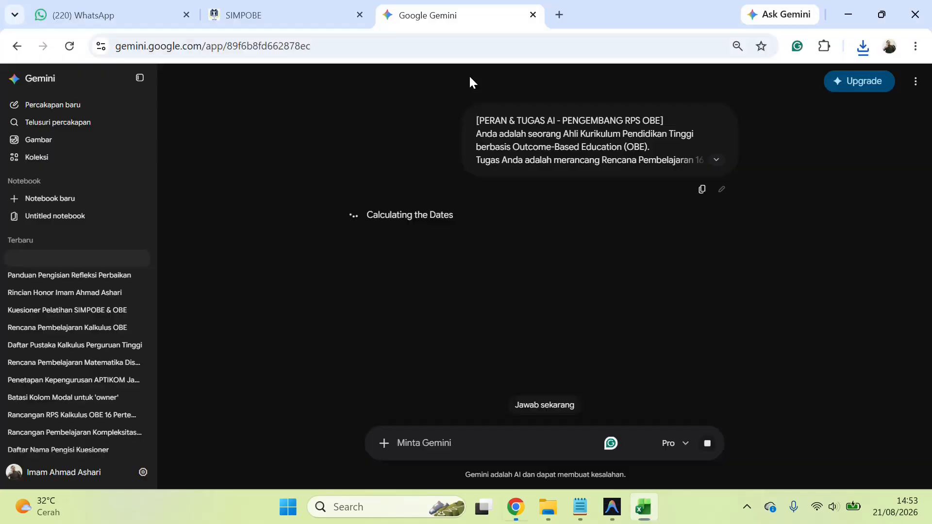
Review the automatically filled weekly meetings in SIMPOBE, from meeting 1 down to the total assessment weight
left_click(279, 10)
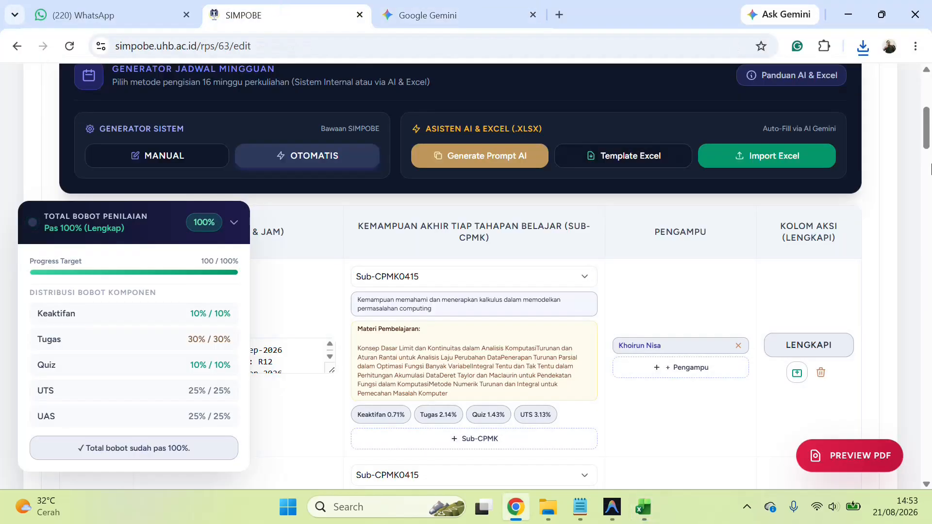
left_click_drag(930, 170, 928, 457)
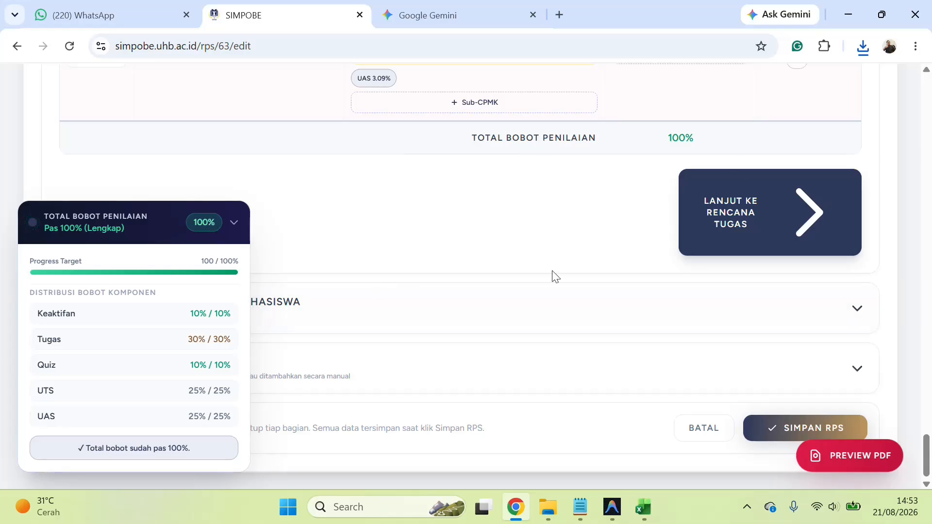
left_click(930, 293)
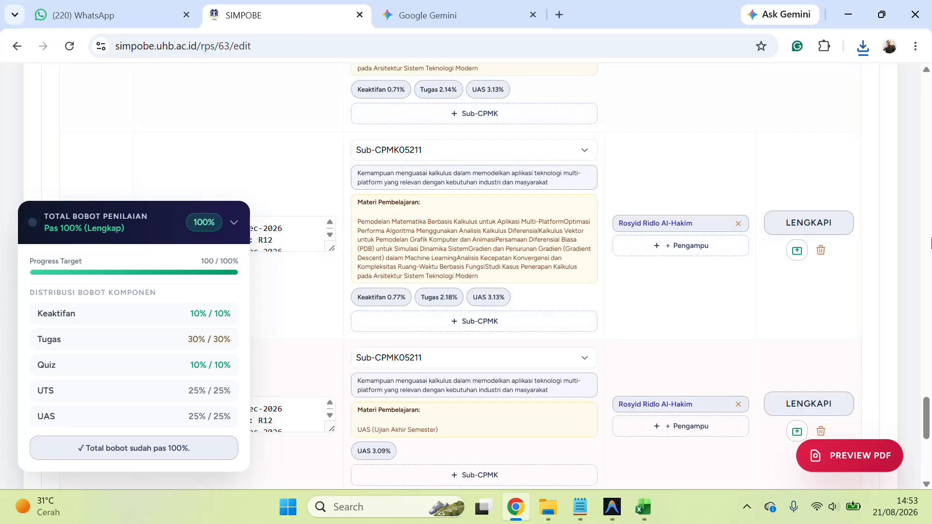
left_click(931, 239)
left_click_drag(929, 240, 927, 126)
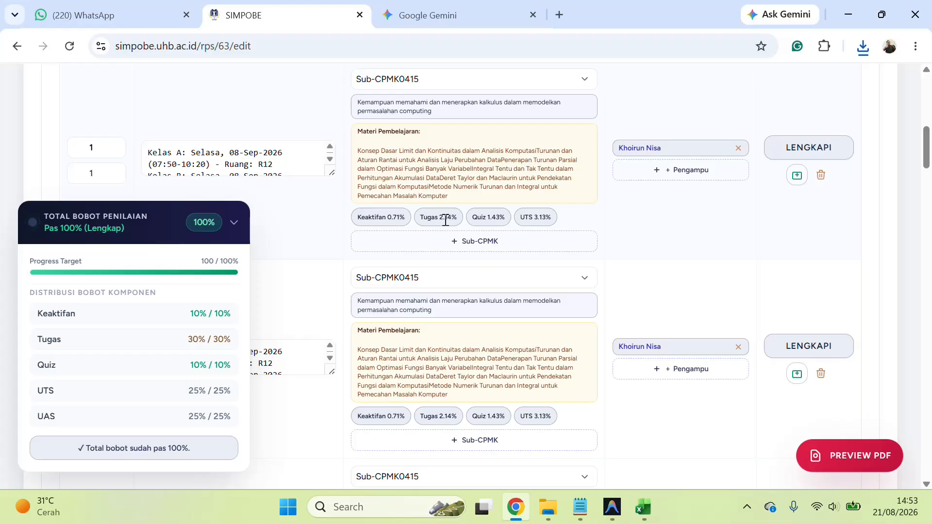
left_click_drag(928, 163, 931, 504)
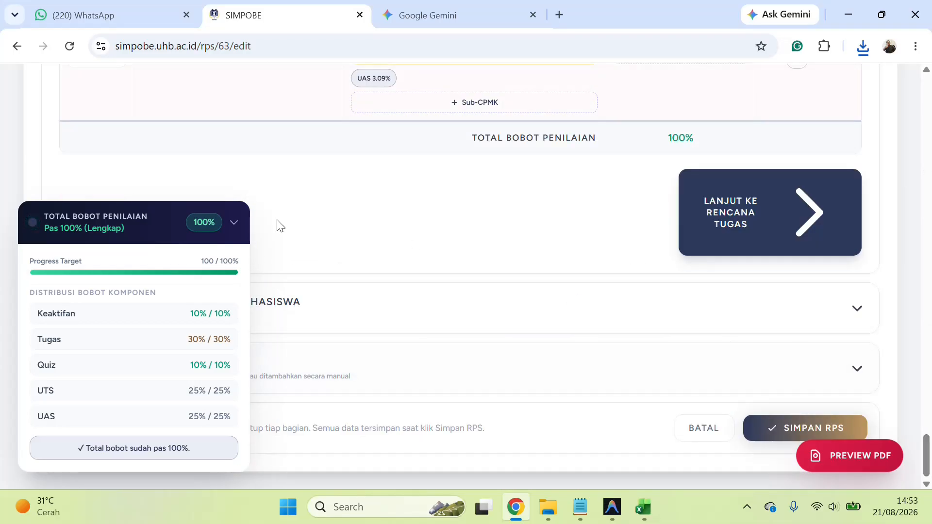
Collapse the assessment weight summary and open Rencana Pembelajaran Mahasiswa to examine meeting 1's task plan down to Kriteria Penilaian (Rubrik)
left_click(232, 223)
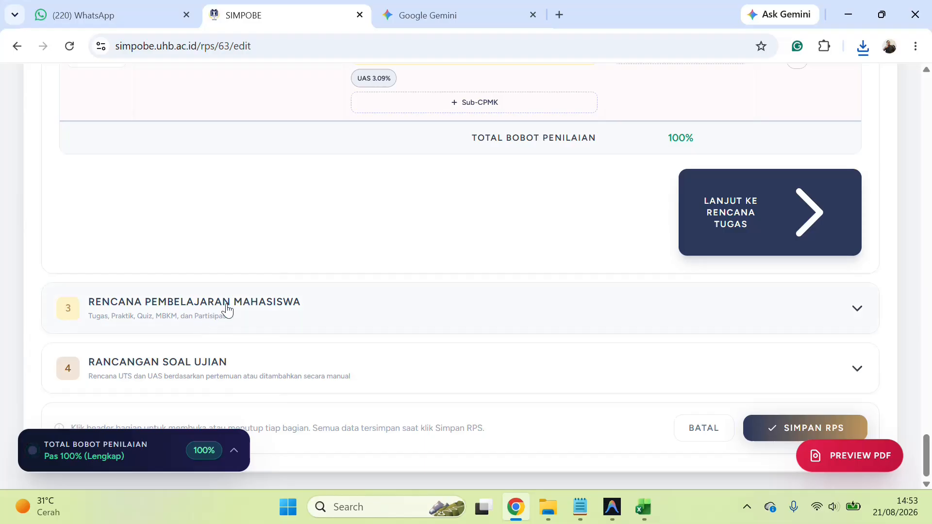
left_click(227, 309)
scroll(807, 261, "down", 5)
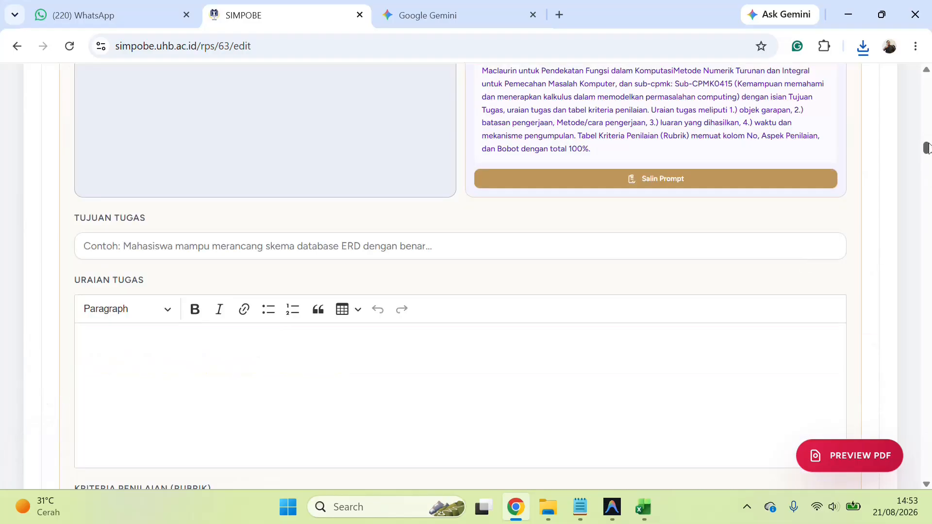
left_click_drag(926, 148, 890, 82)
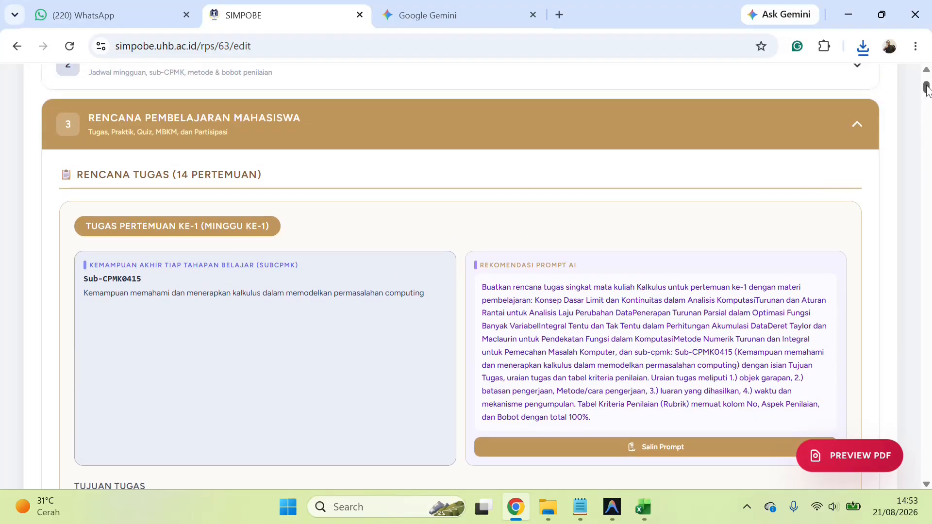
left_click_drag(926, 88, 928, 91)
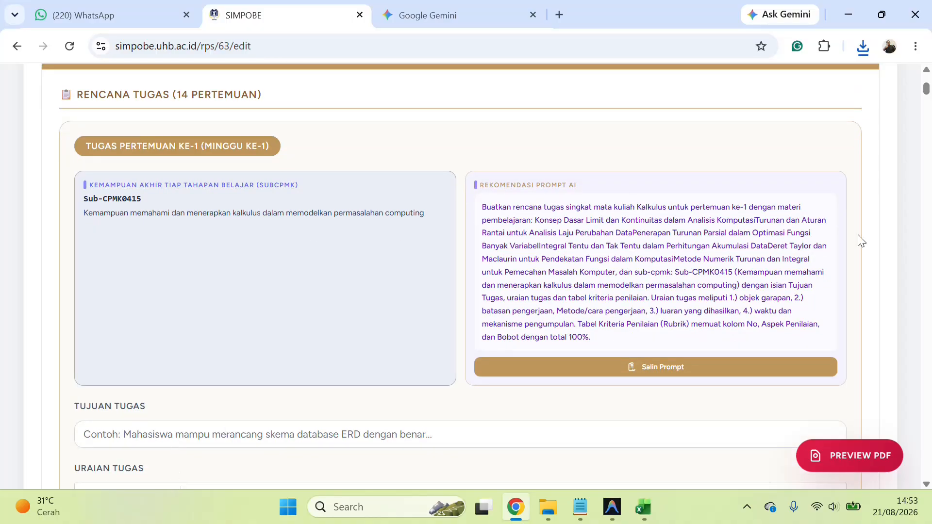
scroll(892, 250, "down", 6)
left_click(266, 417)
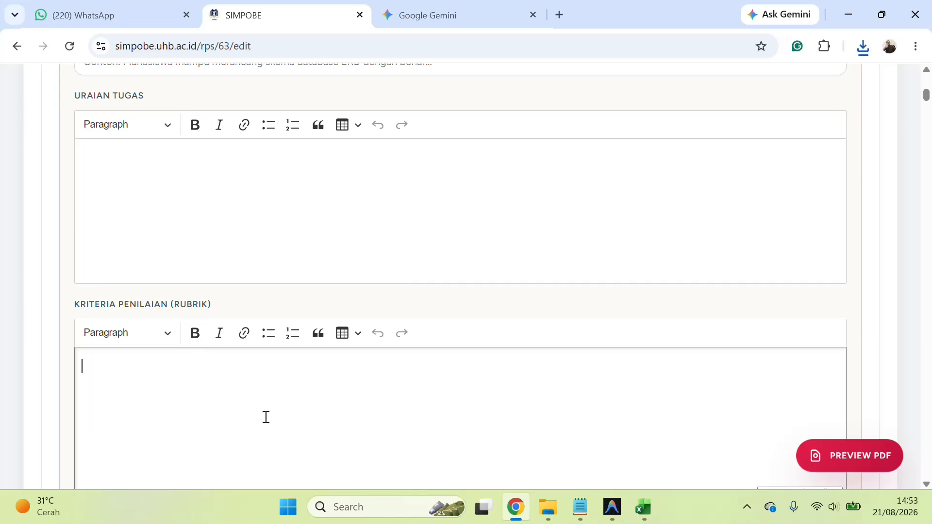
Copy meeting 1's recommended AI prompt from SIMPOBE and submit it in a new Gemini conversation opened in a separate tab
left_click_drag(928, 94, 928, 89)
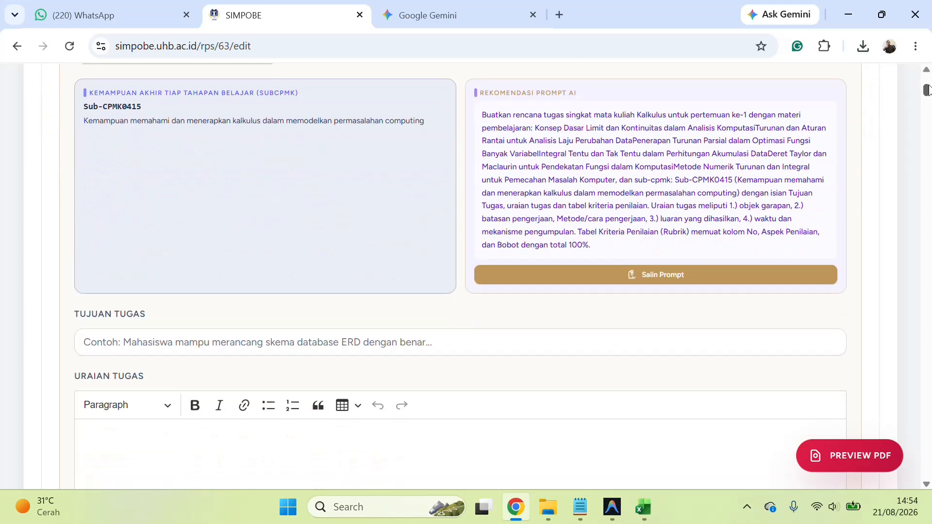
left_click(674, 275)
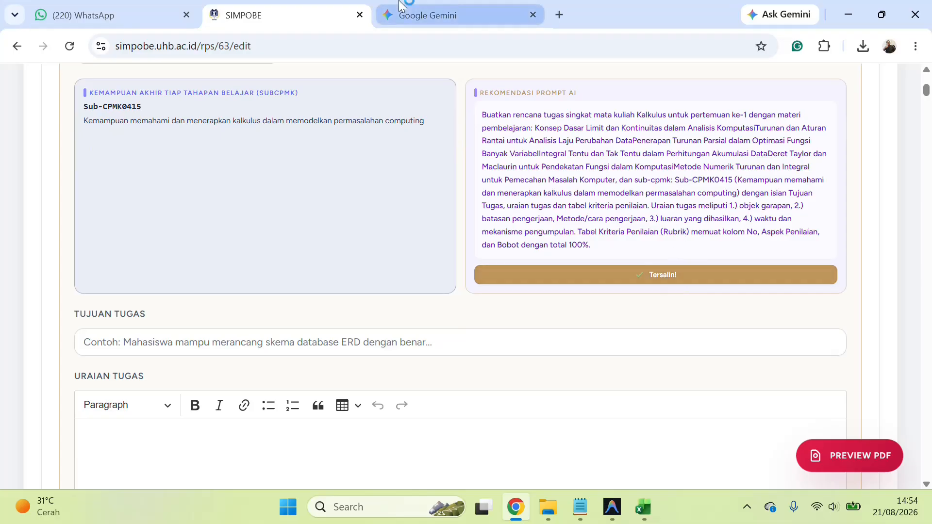
left_click(456, 15)
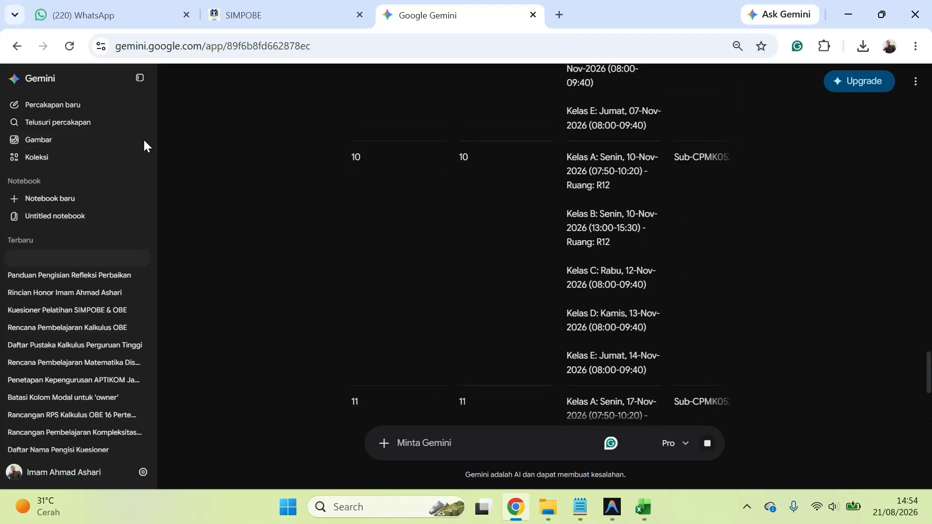
right_click(77, 104)
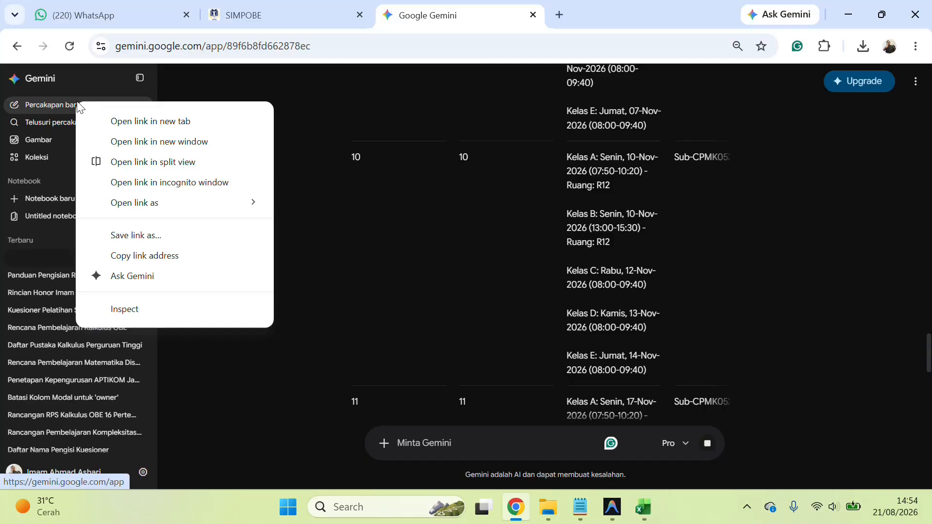
left_click(97, 120)
left_click(585, 14)
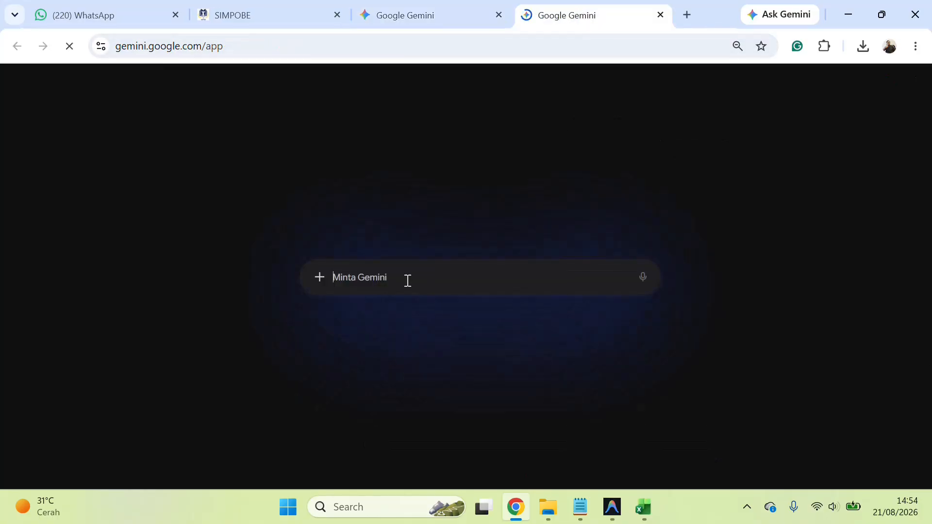
key("ctrl+v")
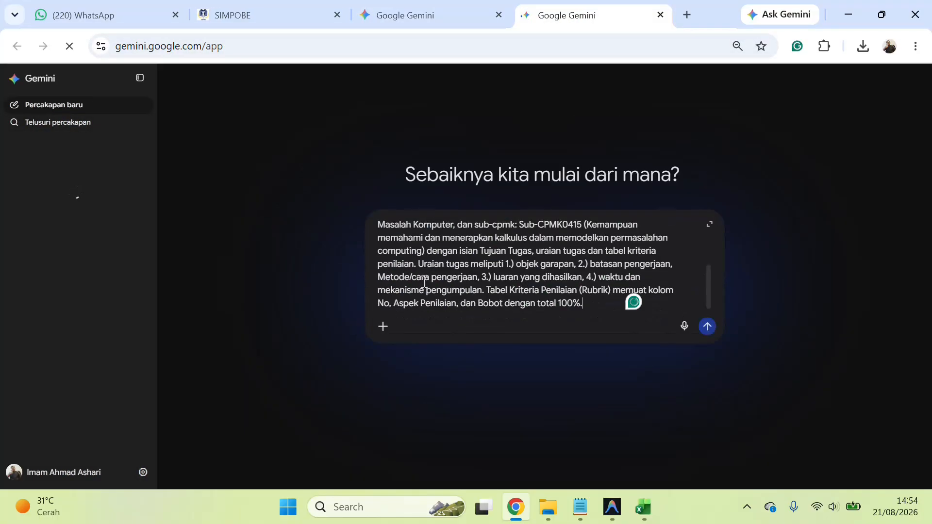
key("Return")
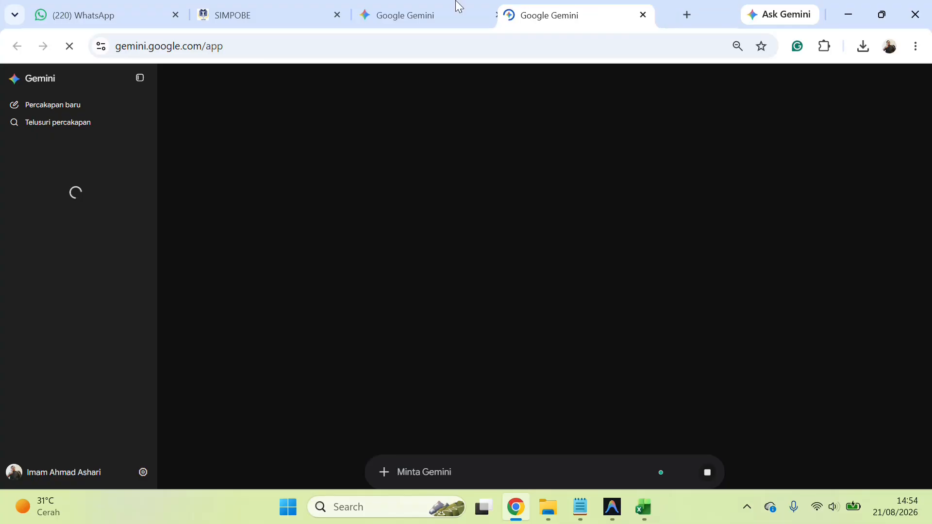
Copy the Tujuan Tugas paragraph from Gemini's meeting 1 task plan into the Tujuan Tugas field in SIMPOBE
left_click(451, 6)
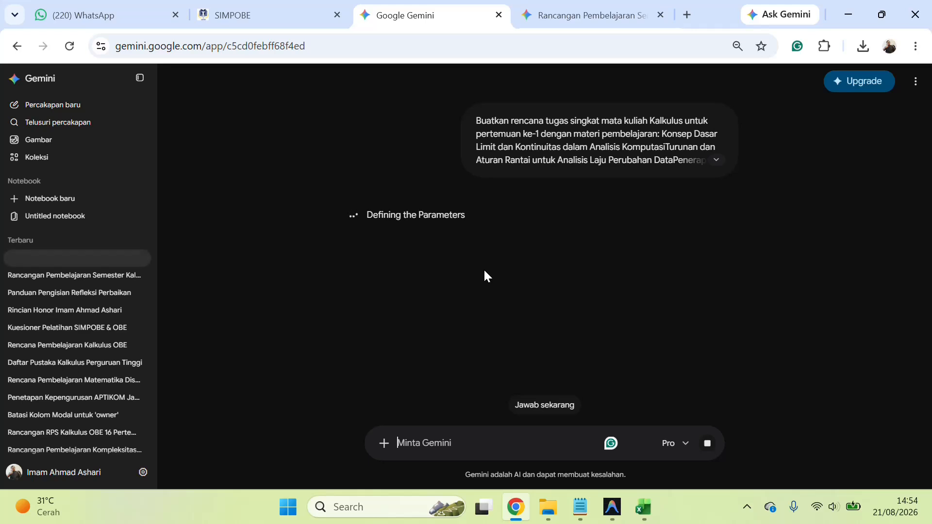
left_click(592, 10)
left_click(421, 7)
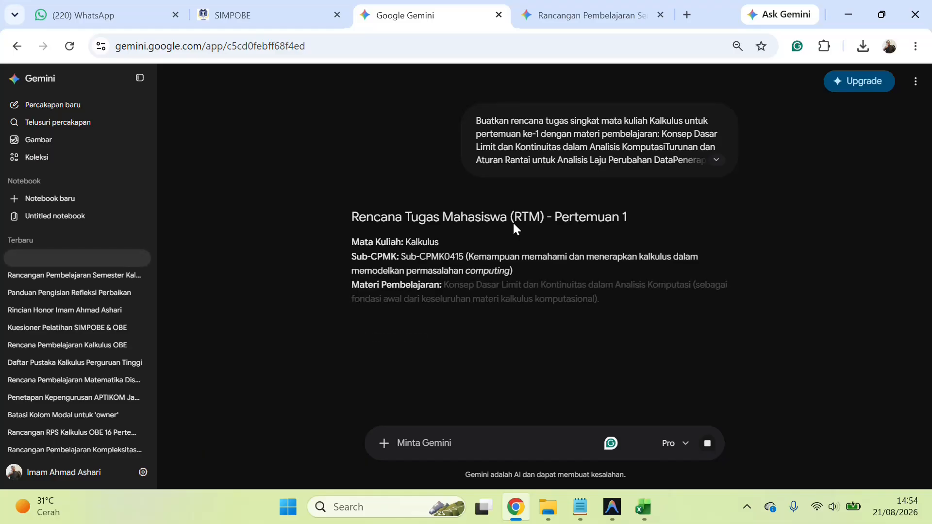
scroll(512, 294, "down", 2)
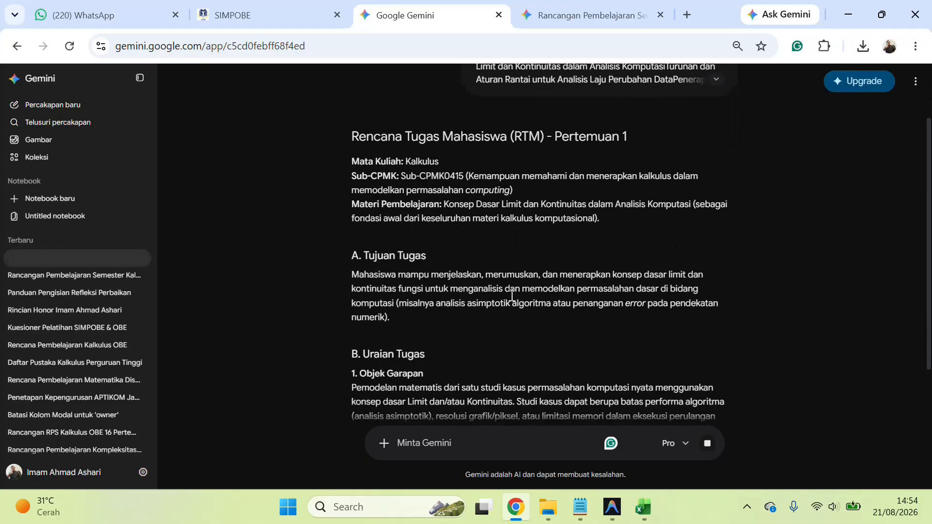
left_click_drag(352, 237, 401, 281)
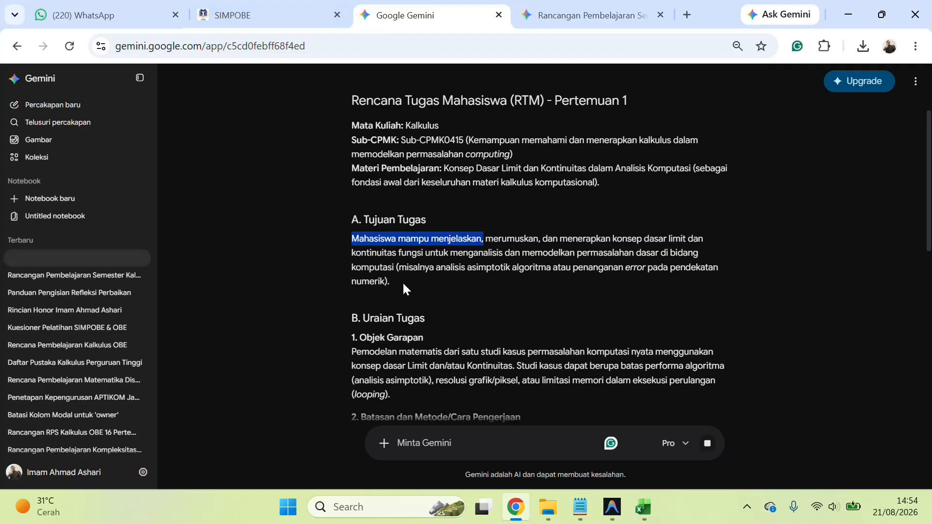
left_click(403, 282)
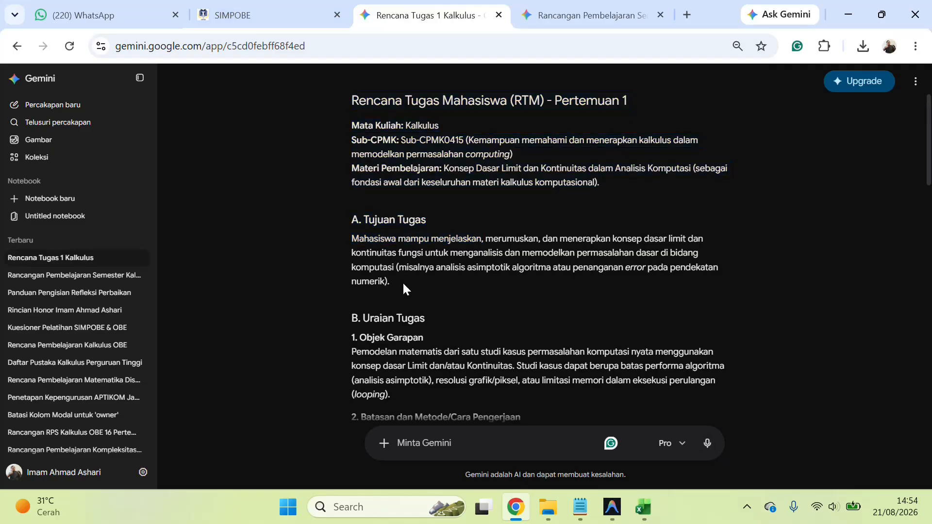
left_click_drag(396, 282, 345, 242)
key("ctrl+c")
left_click(236, 13)
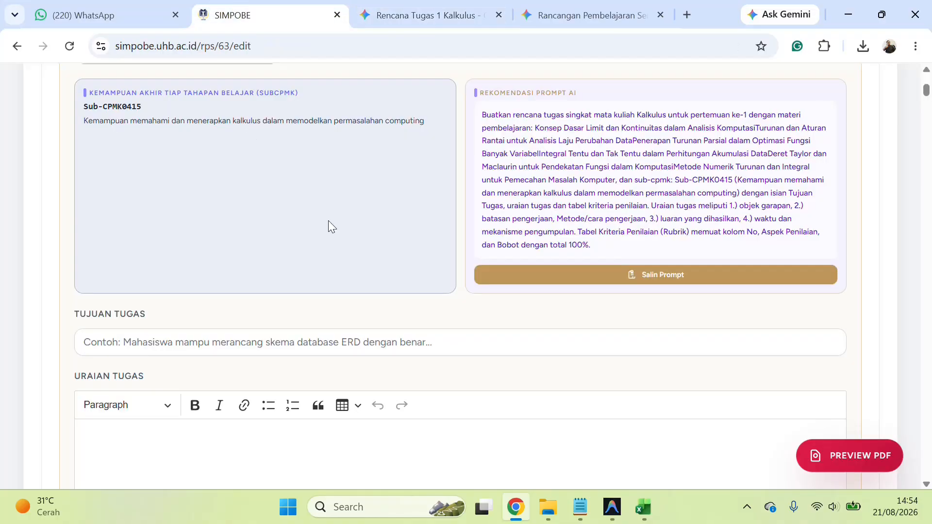
left_click(310, 342)
key("ctrl+v")
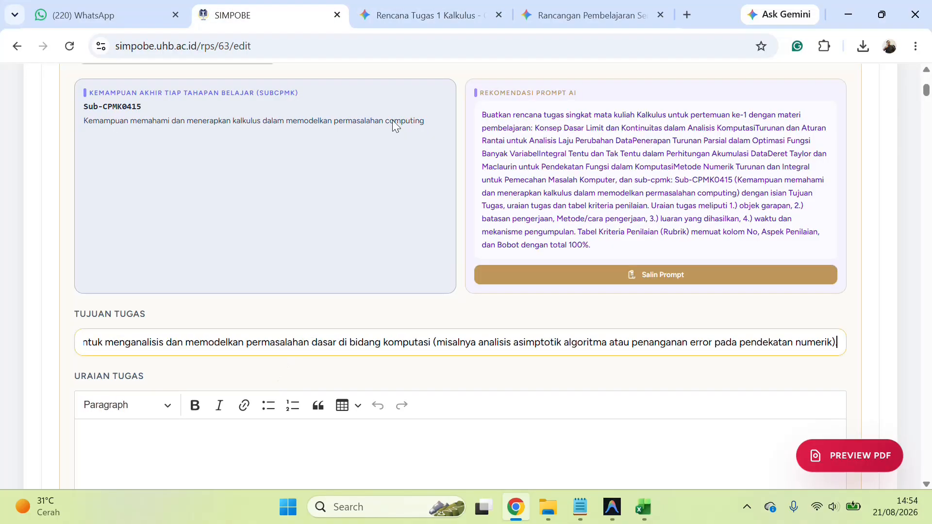
Copy Gemini's Uraian Tugas, from Objek Garapan through Waktu dan Mekanisme Pengumpulan, into meeting 1's Uraian Tugas in SIMPOBE
left_click(439, 13)
left_click(402, 309)
scroll(401, 309, "down", 4)
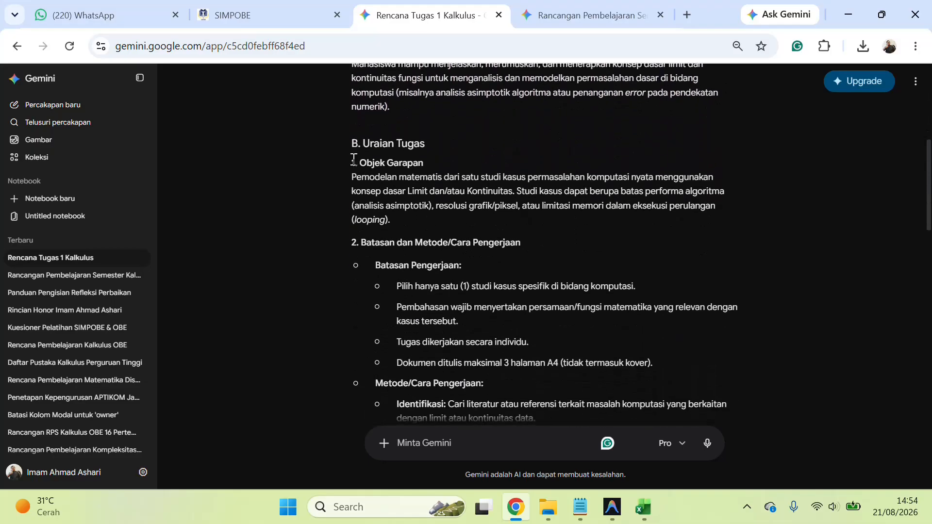
left_click_drag(353, 161, 424, 330)
scroll(423, 330, "down", 6)
scroll(425, 330, "down", 2)
scroll(424, 331, "down", 1)
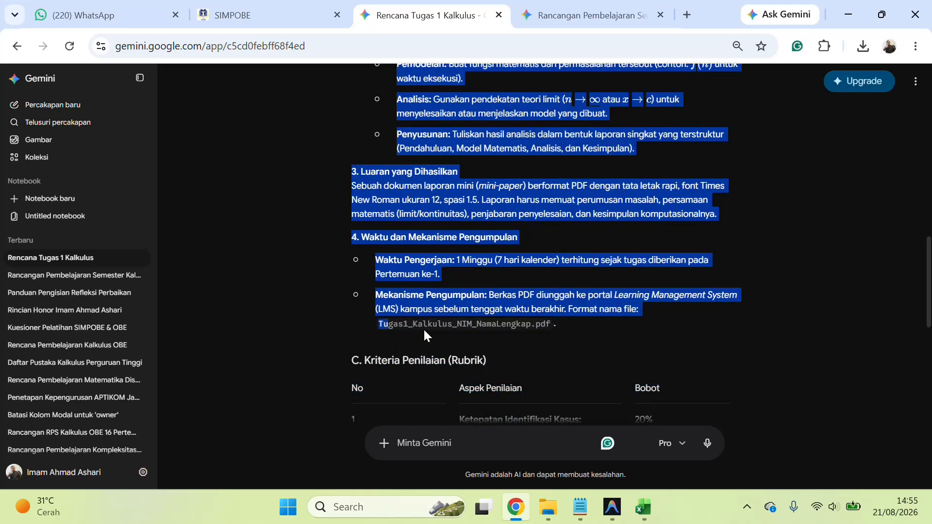
key("shift+Right")
key("shift+Right")
key("shift+Right")
key("shift+Right")
key("shift+Right")
key("shift+Right")
key("shift+Right")
key("shift+Right")
key("shift+Right")
key("shift+Right")
key("shift+Right")
key("shift+Right")
key("shift+Right")
key("shift+Right")
key("shift+Right")
key("shift+Right")
key("shift+Right")
key("shift+Right")
key("shift+Right")
key("shift+Right")
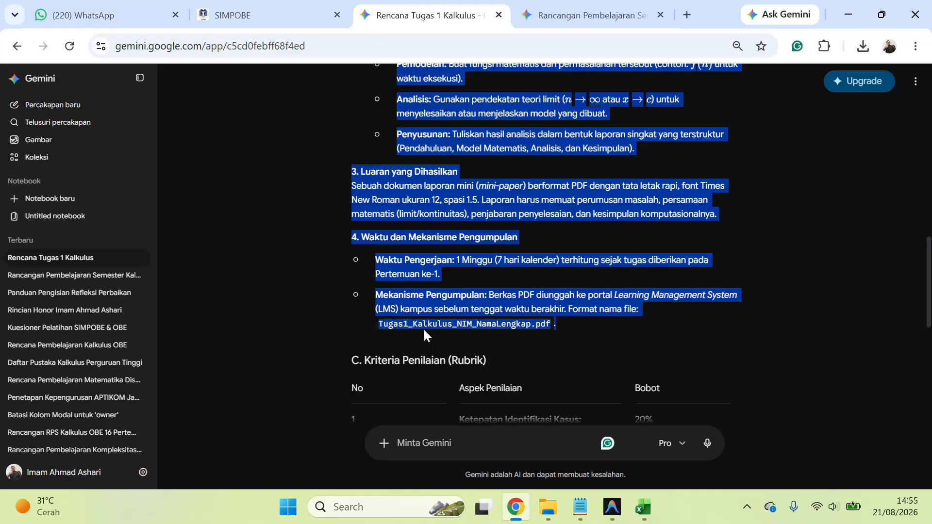
left_click(283, 9)
left_click(206, 450)
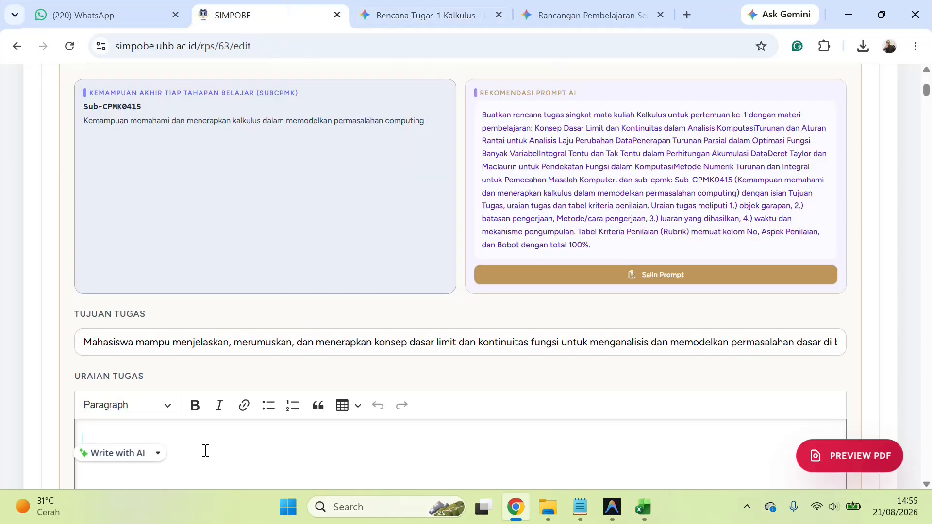
key("ctrl+v")
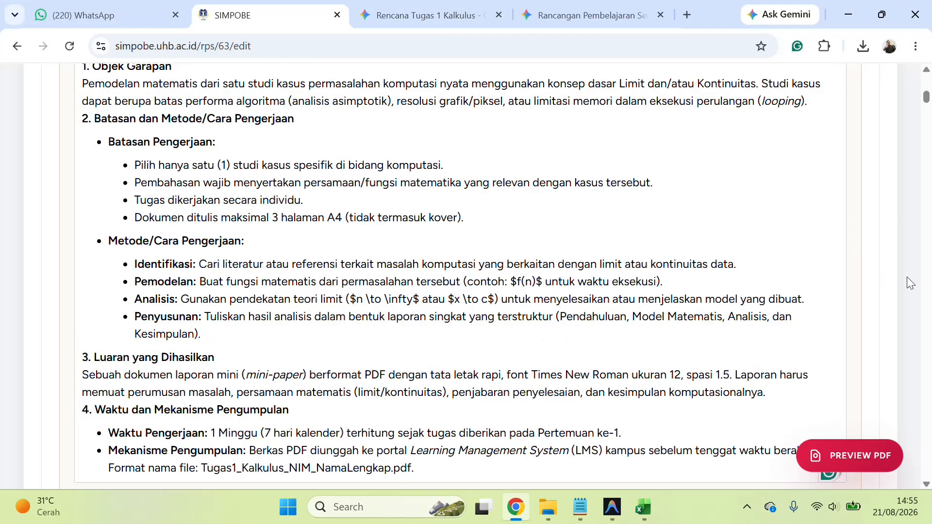
Copy Gemini's assessment rubric table with No, Aspek Penilaian and Bobot into meeting 1's Kriteria Penilaian (Rubrik) in SIMPOBE
scroll(907, 276, "down", 8)
left_click(298, 215)
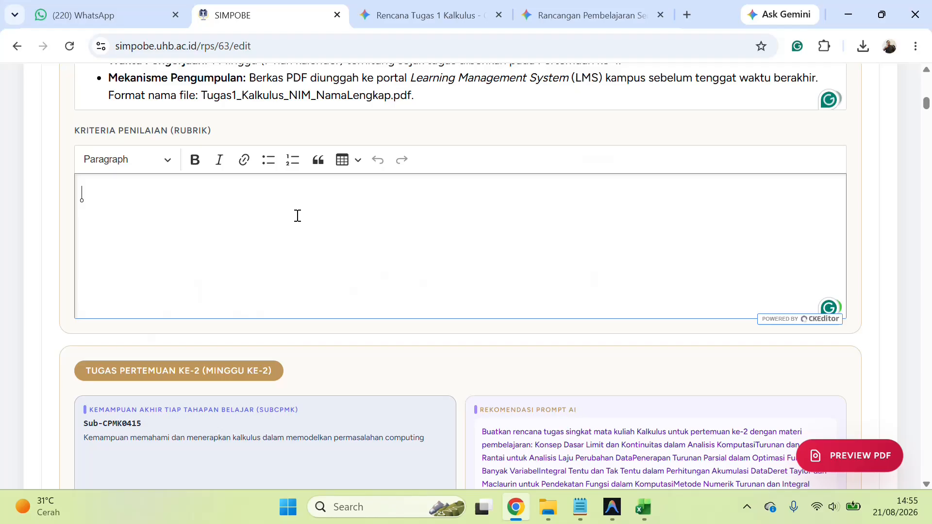
left_click(376, 11)
left_click(446, 326)
scroll(445, 325, "down", 9)
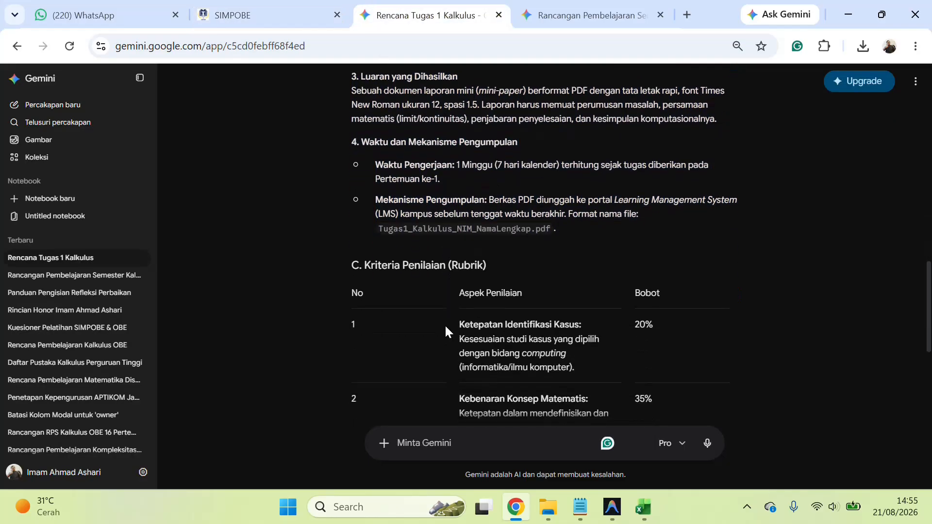
left_click(361, 370)
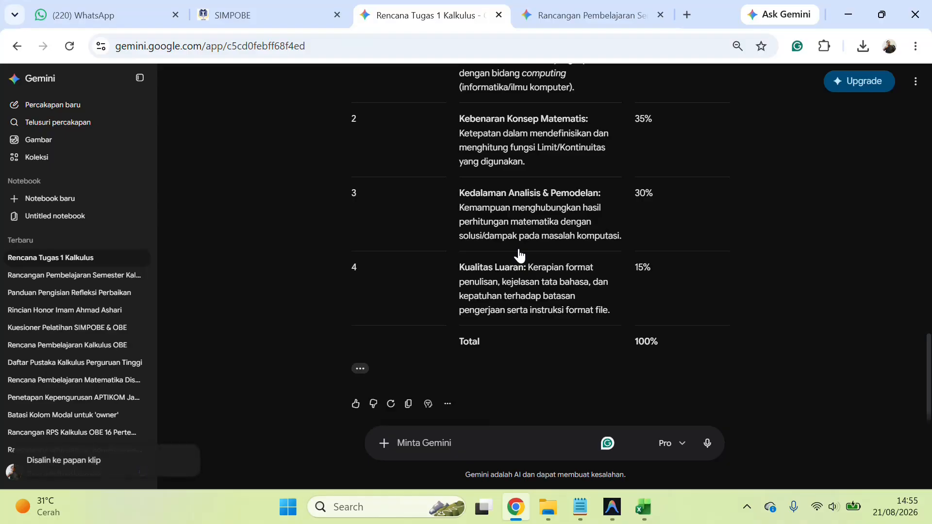
left_click(285, 12)
type("No\tAspek Penilaian\tBobot 1\tKetepatan Identifikasi Kasus: Kesesuaian studi kasus yang dipilih dengan bidang computing (informatika/ilmu komputer).\t20% 2\tKebenaran Konsep Matematis: Ketepatan dalam mendefinisikan dan menghitung fungsi Limit/Kontinuitas yang digunakan.\t35% 3\tKedalaman Analisis & Pemodelan: Kemampuan menghubungkan hasil perhitungan matematika dengan solusi/dampak pada masalah komputasi.\t30% 4\tKualitas Luaran: Kerapian format penulisan, kejelasan tata bahasa, dan kepatuhan terhadap batasan pengerjaan serta instruksi format file.\t15% \tTotal\t100%")
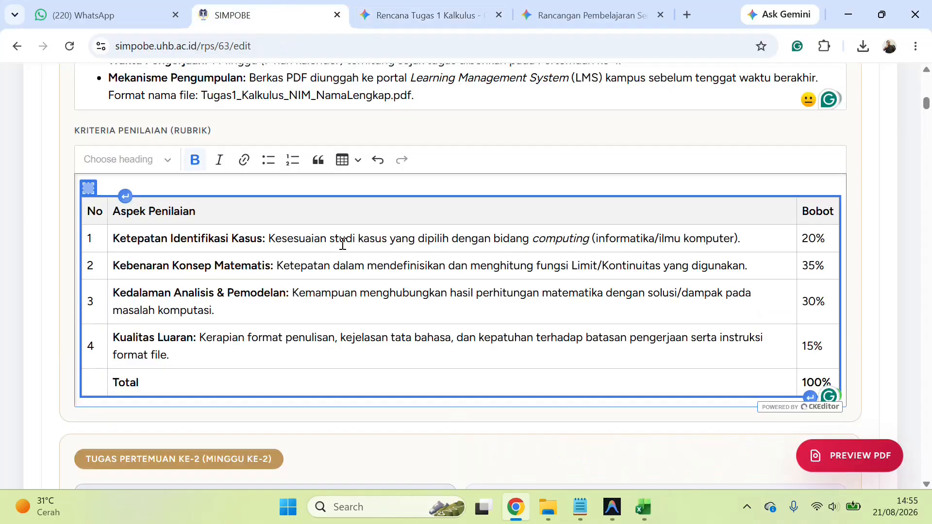
Look through the task plans of the remaining meetings, from meeting 2 down to Deskripsi Keaktifan
scroll(928, 106, "down", 20)
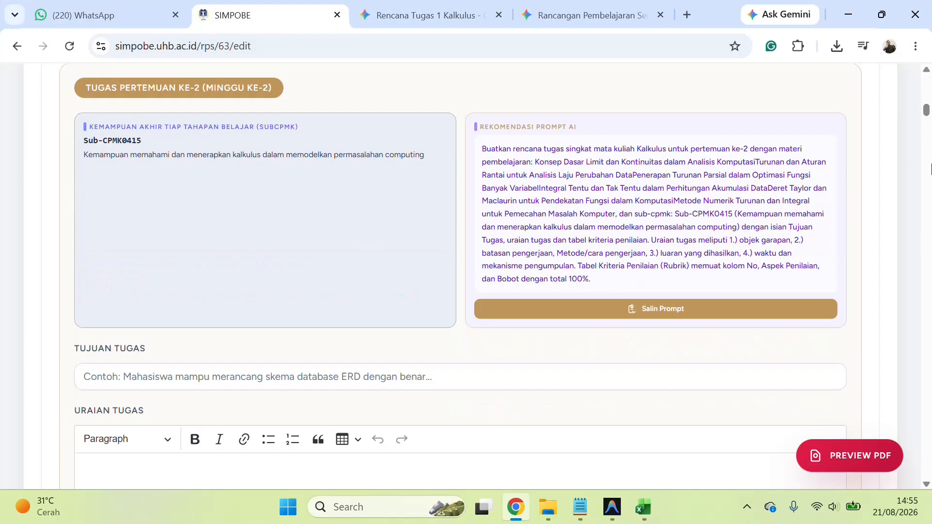
scroll(930, 205, "down", 5)
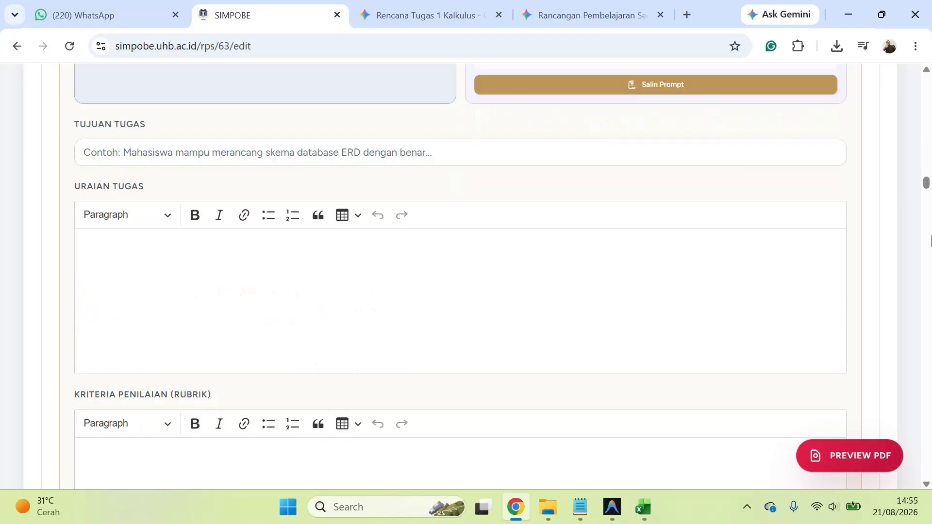
scroll(930, 243, "up", 3)
scroll(930, 270, "down", 1)
scroll(930, 270, "up", 2)
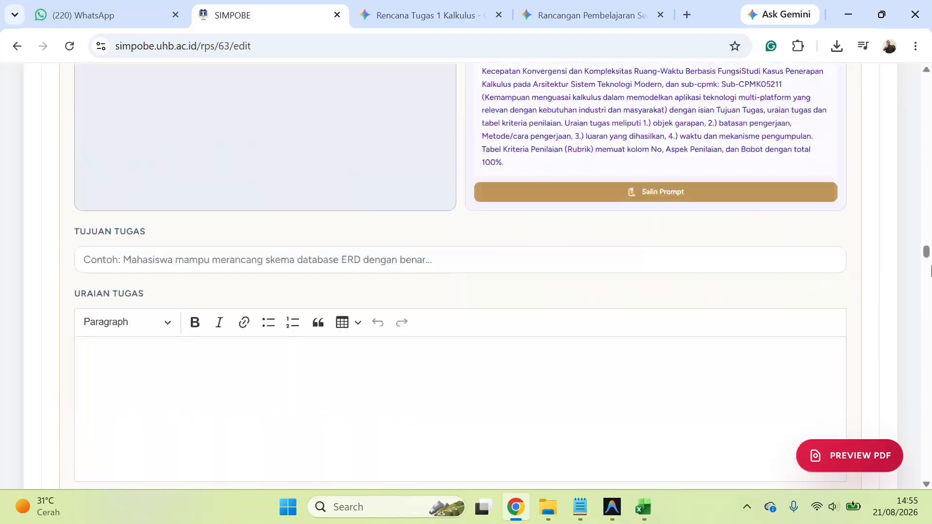
left_click_drag(928, 270, 931, 481)
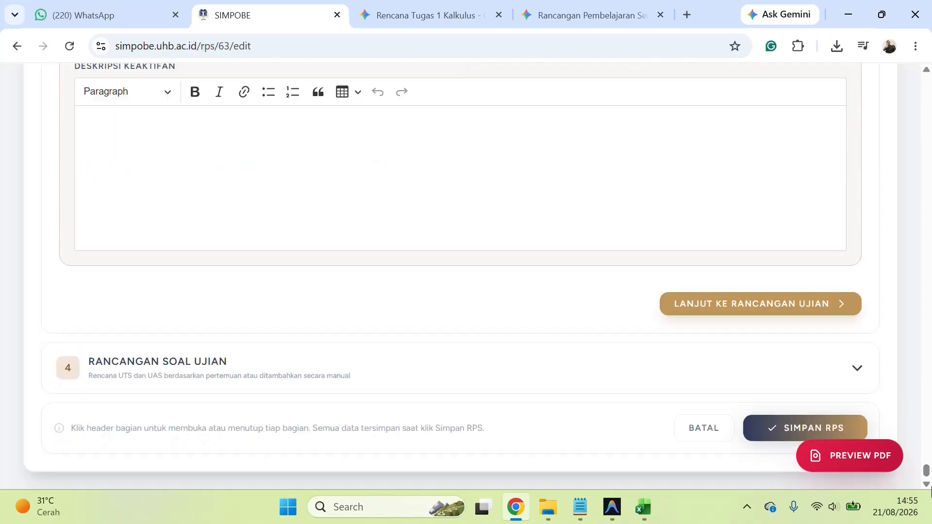
Open Rancangan Soal Ujian, review the question plans per meeting, and save the RPS
left_click(316, 367)
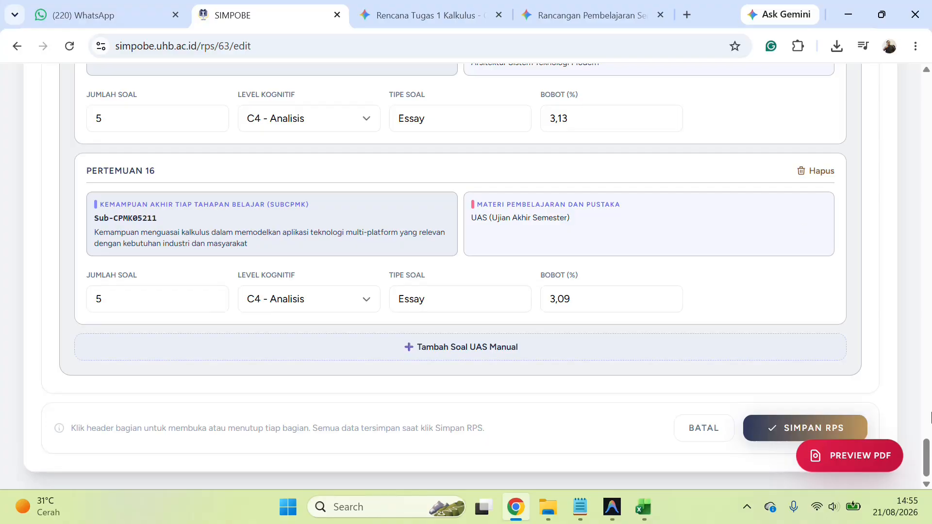
left_click_drag(930, 449, 815, 180)
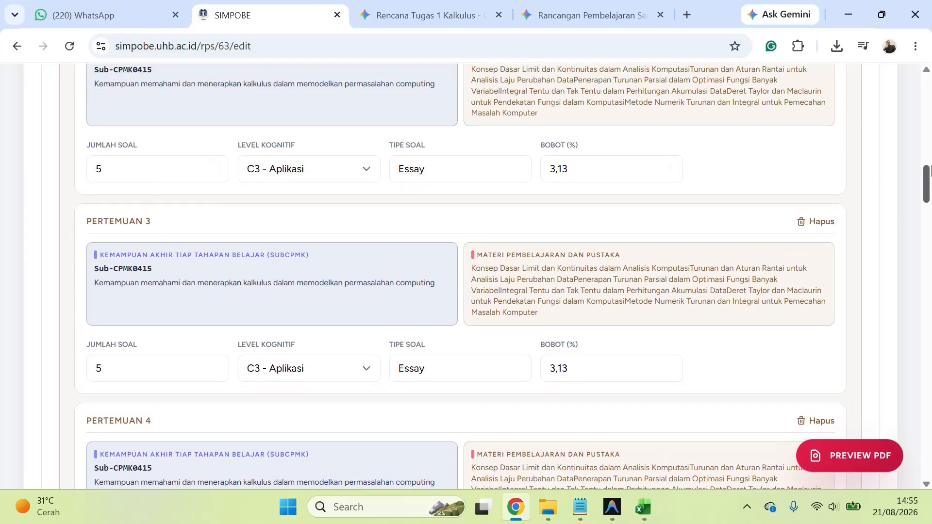
left_click_drag(928, 170, 931, 522)
left_click(771, 438)
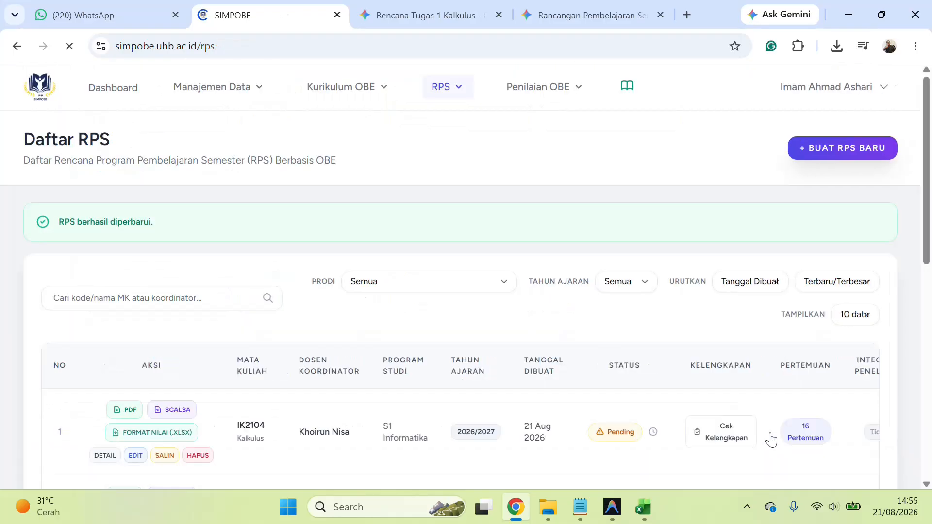
Download the Kalkulus long grade format for Angkatan 2025 and save it as Format_Nilai_Panjang_IK2104 in Downloads
scroll(338, 264, "down", 4)
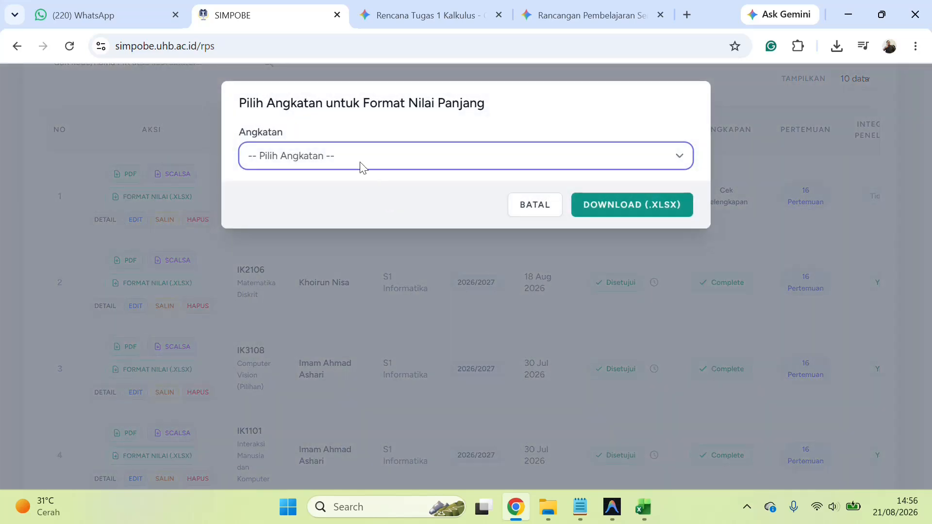
left_click(358, 152)
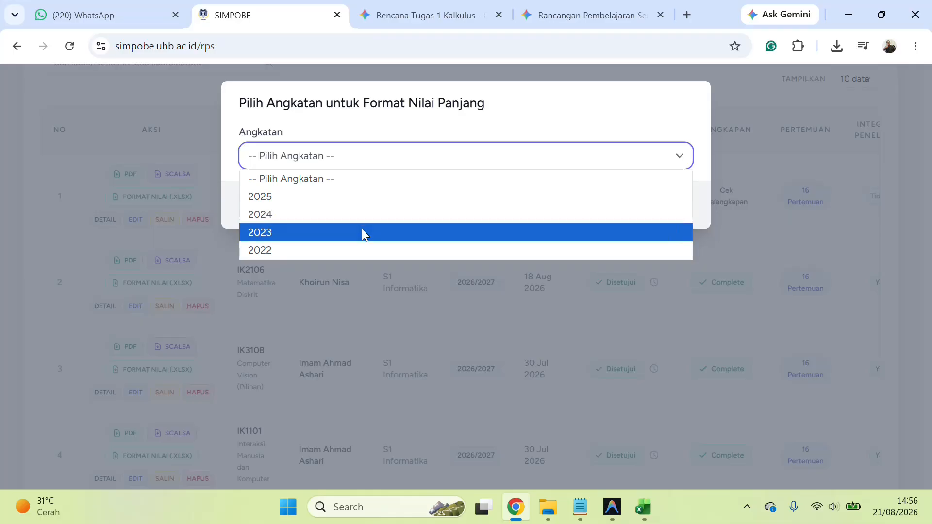
left_click(377, 203)
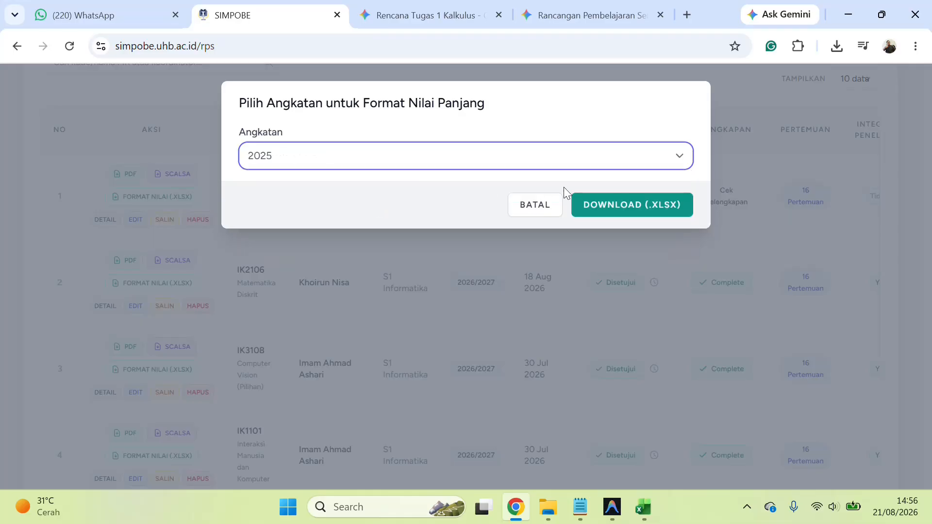
left_click(610, 208)
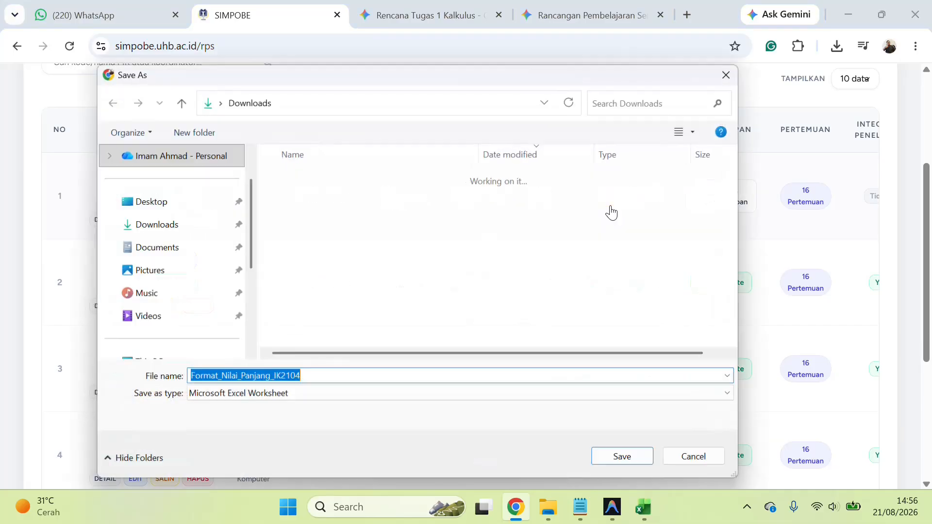
key("Return")
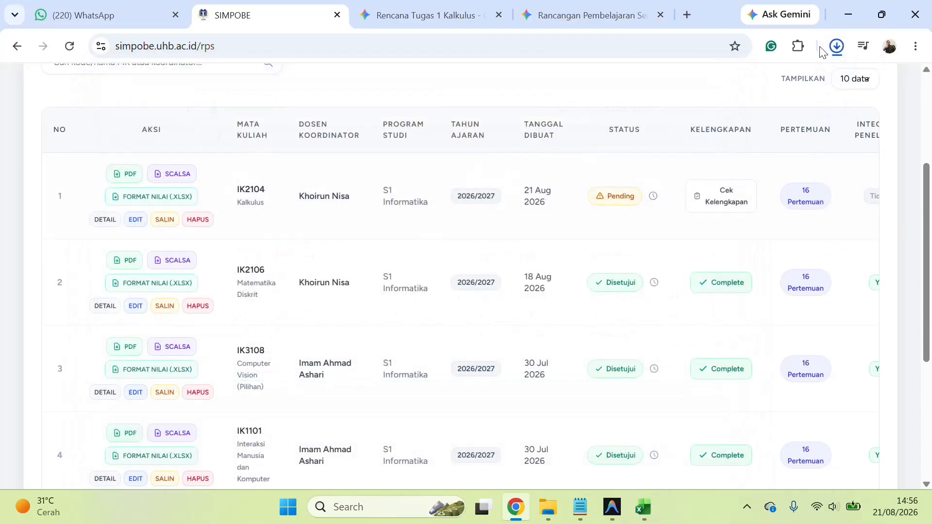
Open the downloaded Format_Nilai_Panjang_IK2104 workbook in Excel and enable editing
left_click(835, 47)
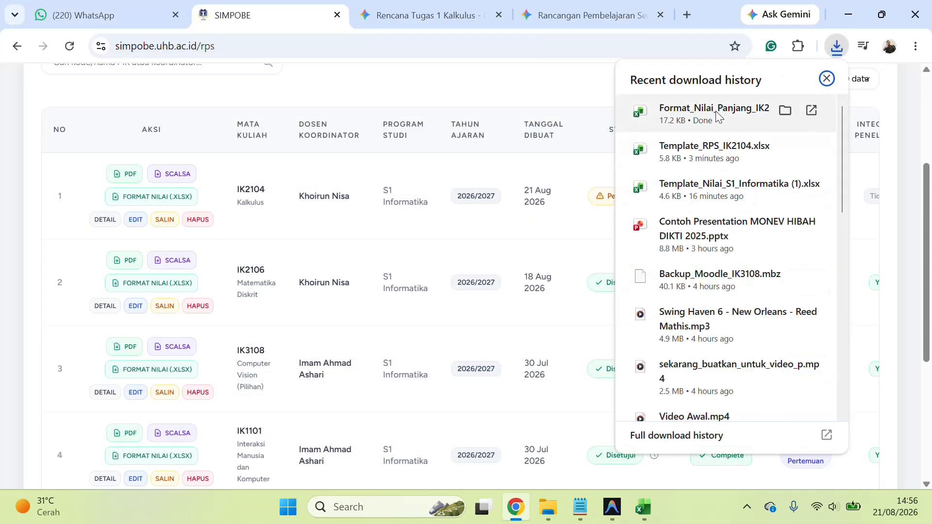
left_click(718, 152)
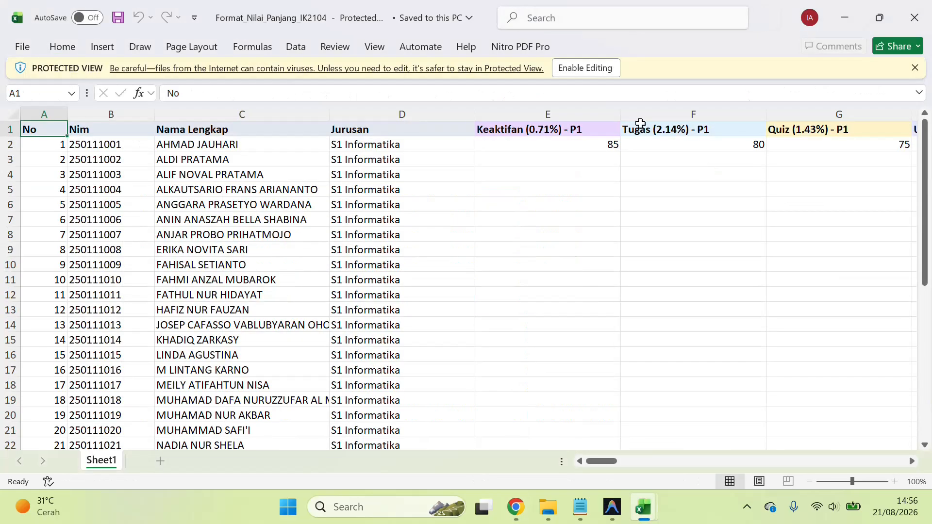
left_click(597, 69)
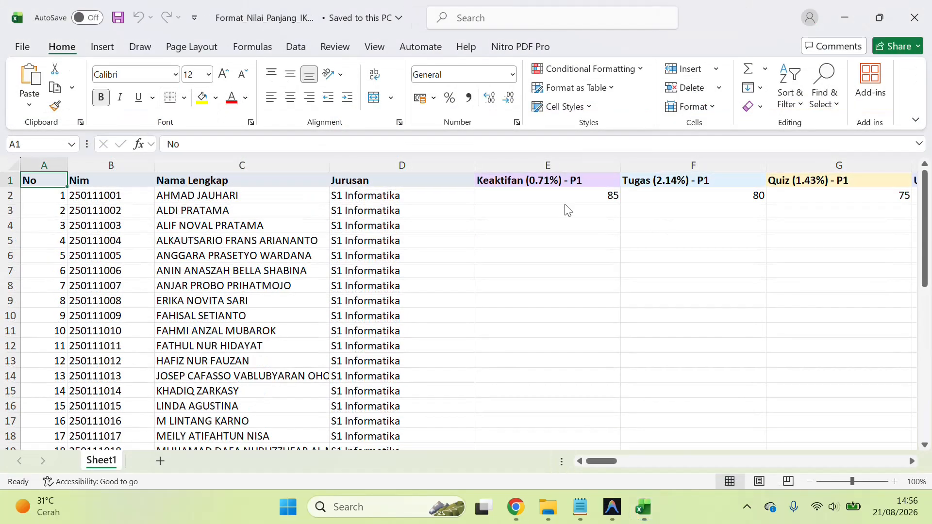
Inspect the Keaktifan P1 score of the first student and the formula in the Kehadiran recap cell BD2
left_click(587, 192)
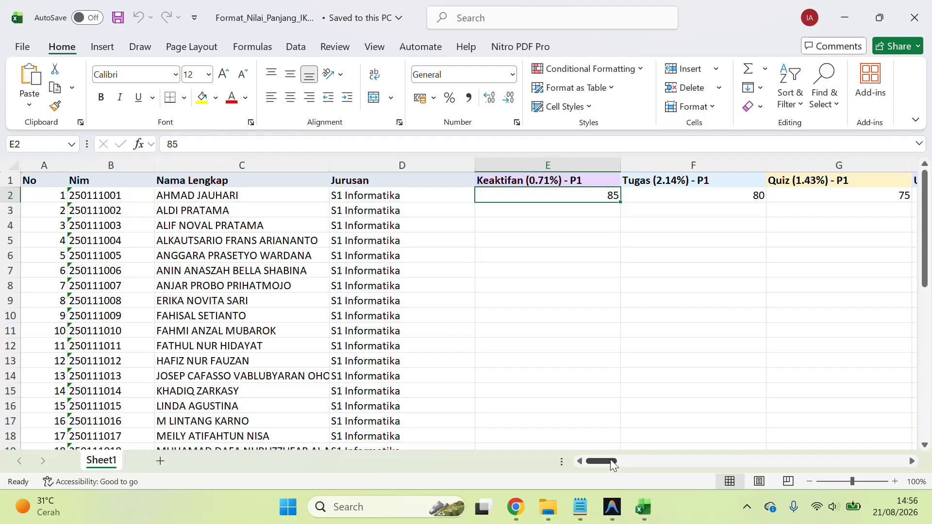
left_click_drag(610, 459, 896, 439)
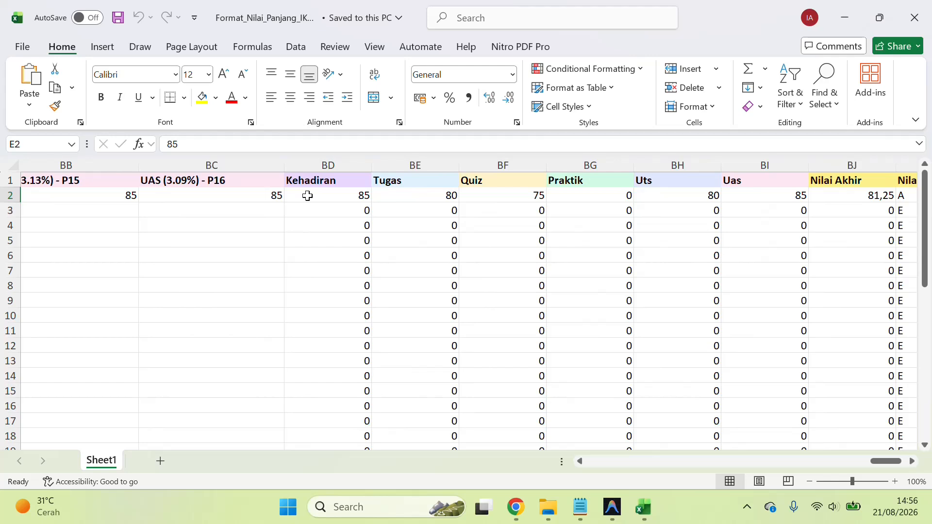
left_click(329, 193)
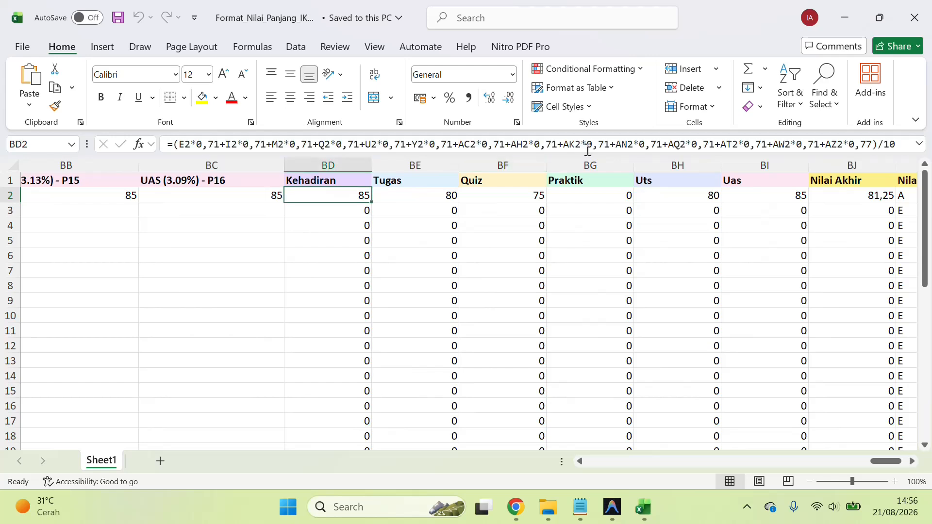
Switch to SIMPOBE in Chrome, open the Kalkulus (IK2104) RPS for editing, and expand Rancangan Perkuliahan to its weekly schedule generator
left_click(510, 506)
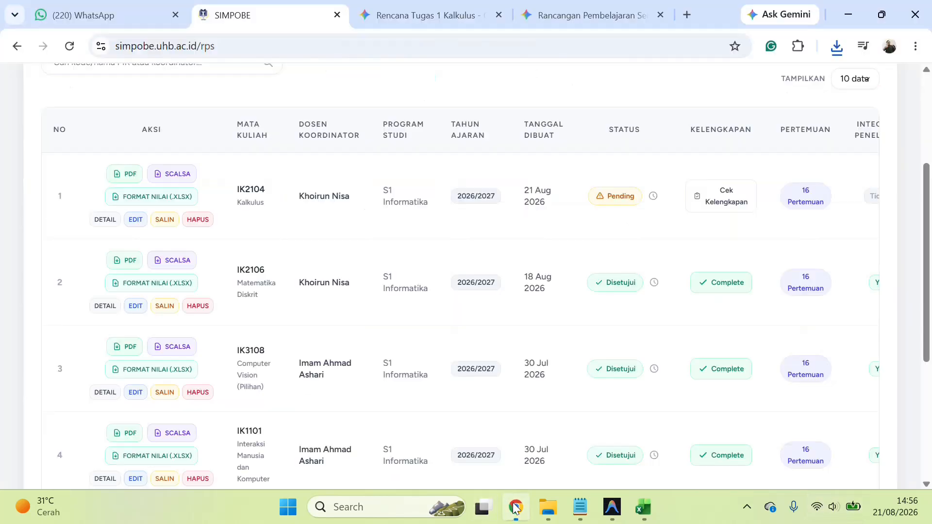
left_click(135, 220)
scroll(931, 171, "down", 10)
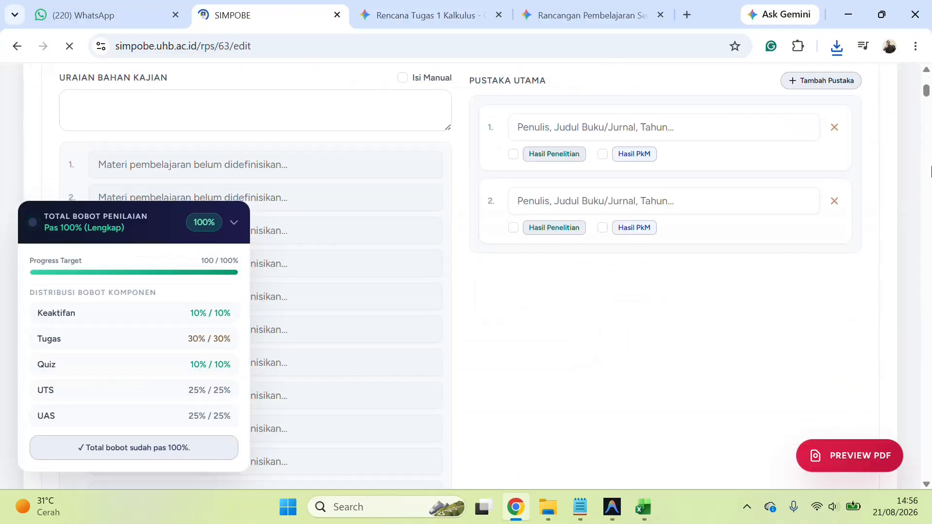
left_click(931, 172)
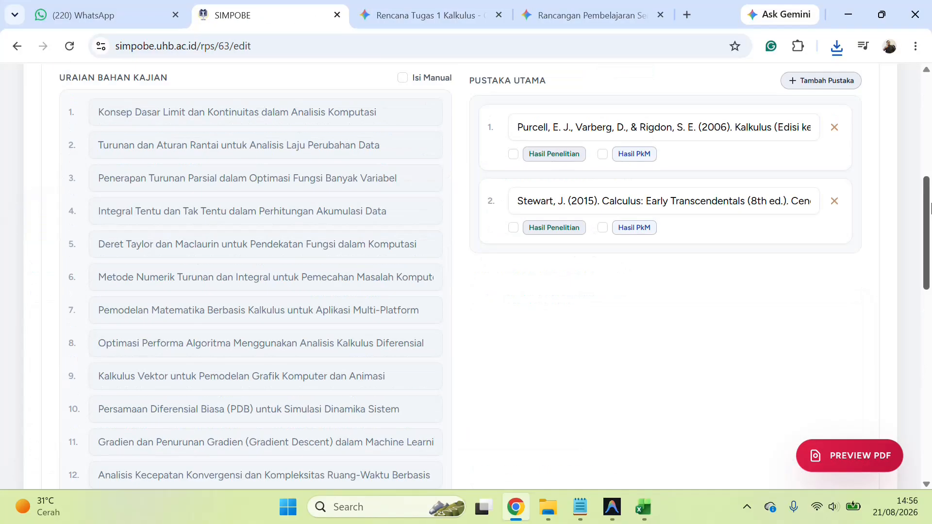
left_click_drag(931, 217, 931, 310)
scroll(369, 297, "down", 1)
scroll(601, 306, "down", 6)
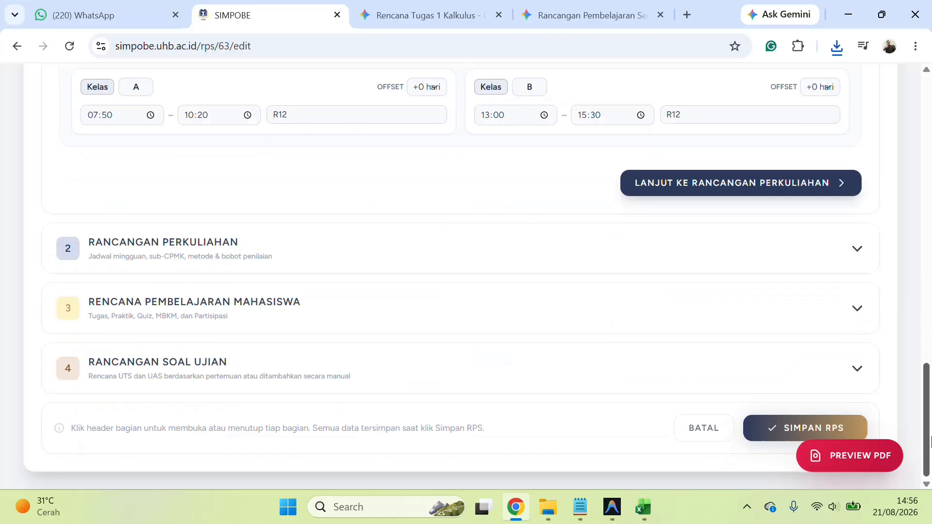
left_click(279, 245)
left_click(925, 161)
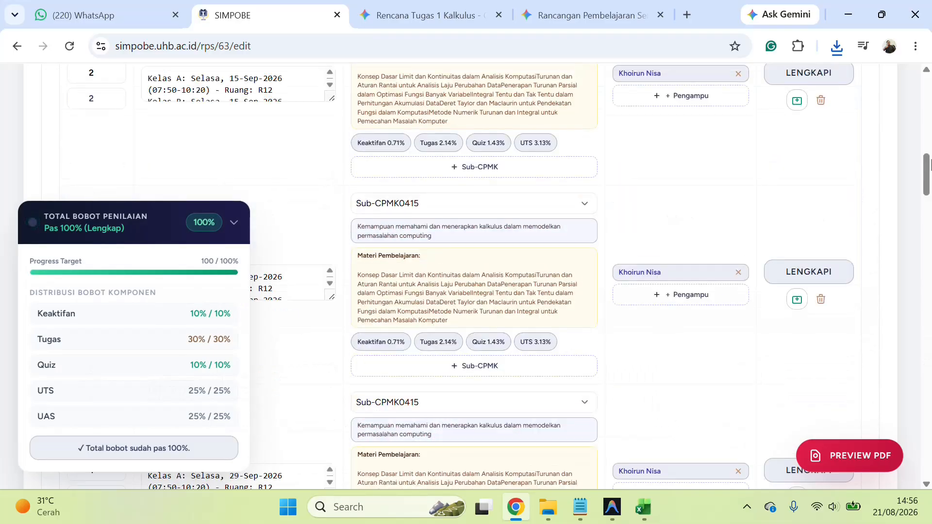
left_click_drag(926, 162, 925, 116)
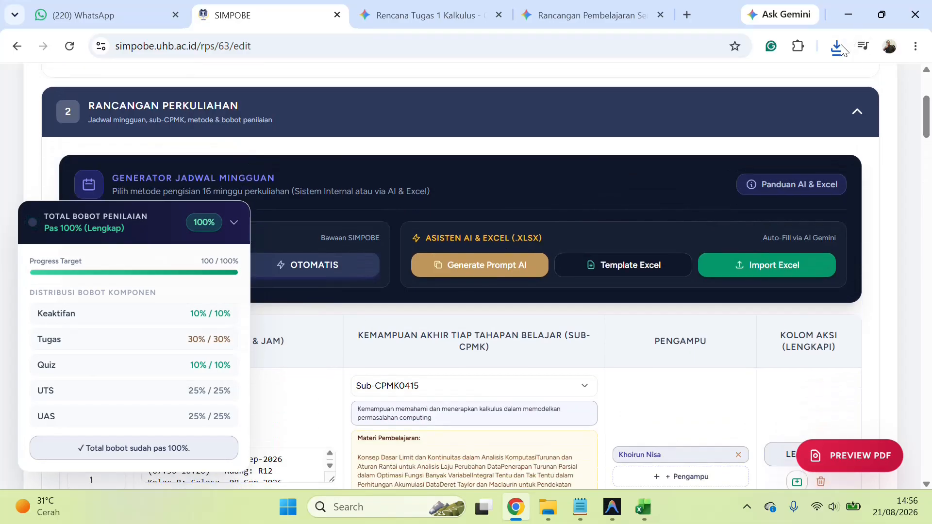
left_click(643, 507)
key("alt+Tab")
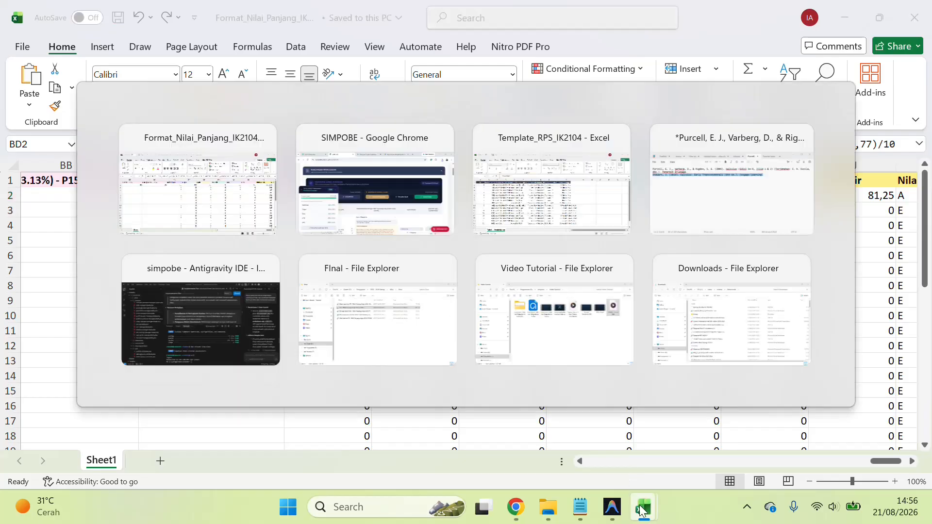
mouse_move(643, 507)
left_click(721, 444)
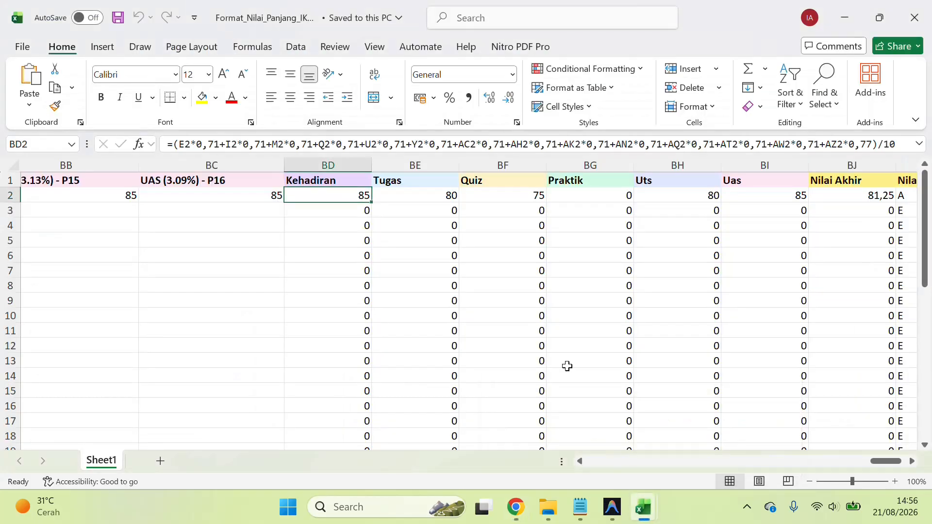
key("alt+Tab")
left_click(644, 509)
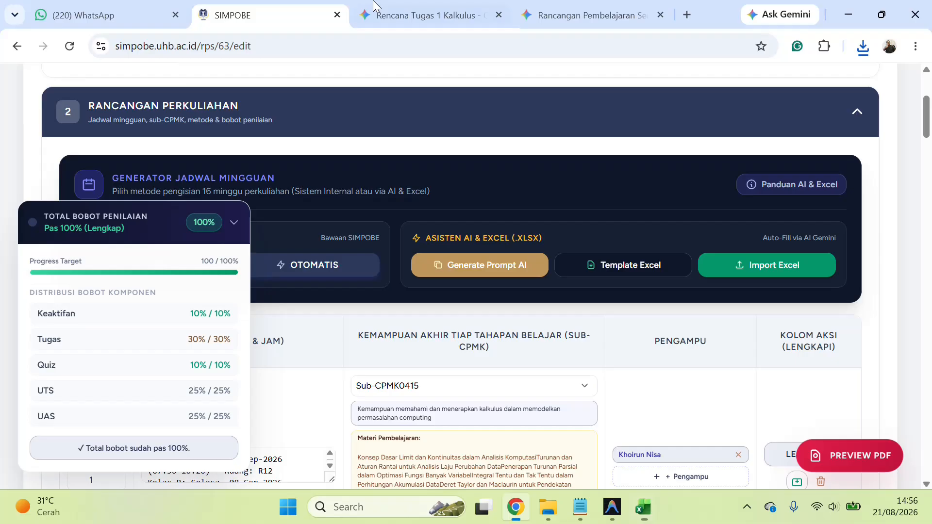
Review Gemini's weekly learning plan table through meeting 16, open its copy options, and check the Template_RPS_IK2104 workbook in Excel
left_click(421, 10)
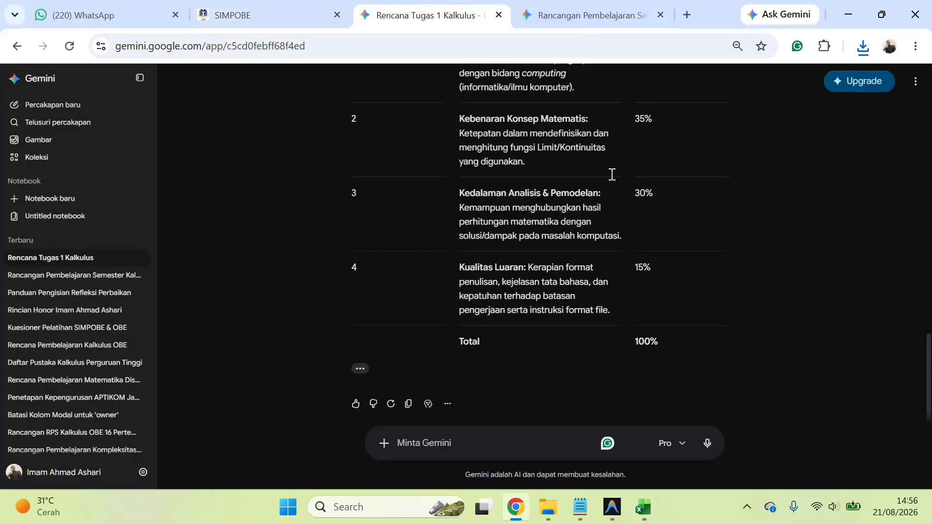
key("ctrl+Tab")
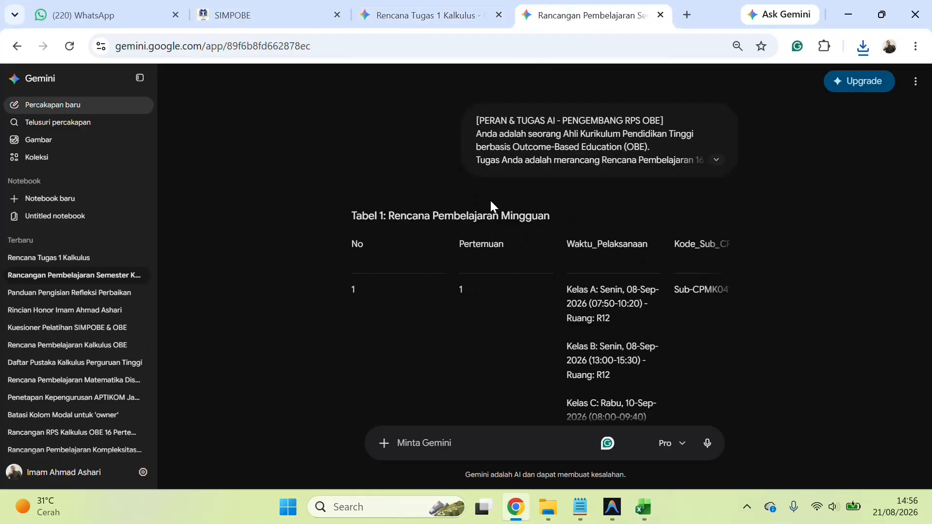
scroll(545, 252, "down", 20)
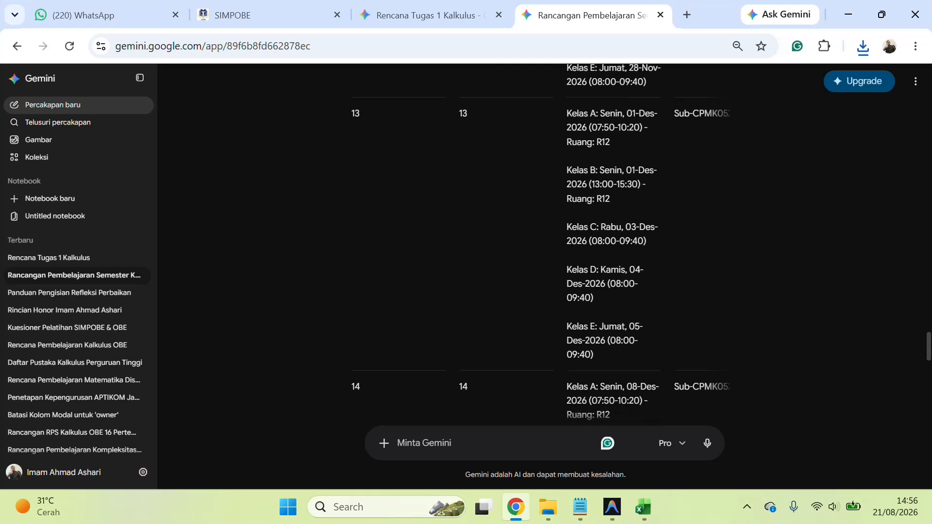
left_click(360, 368)
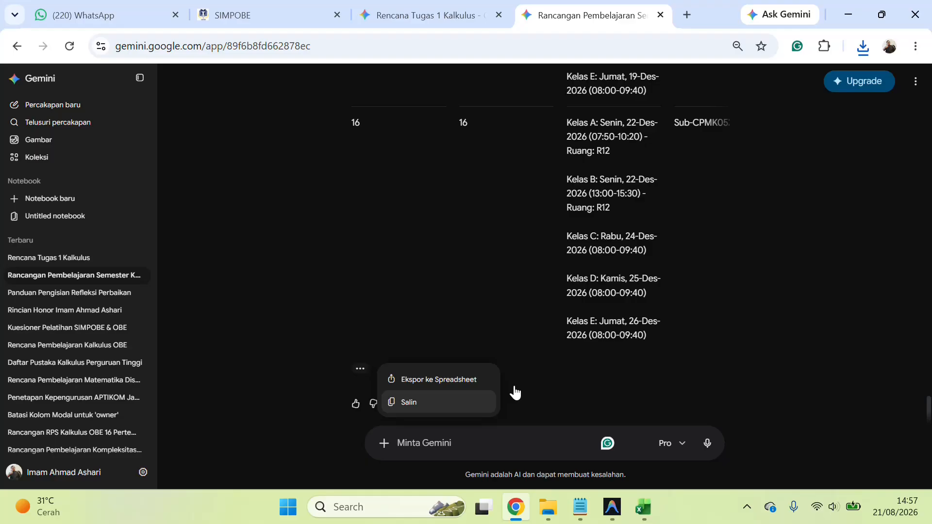
key("alt+Tab")
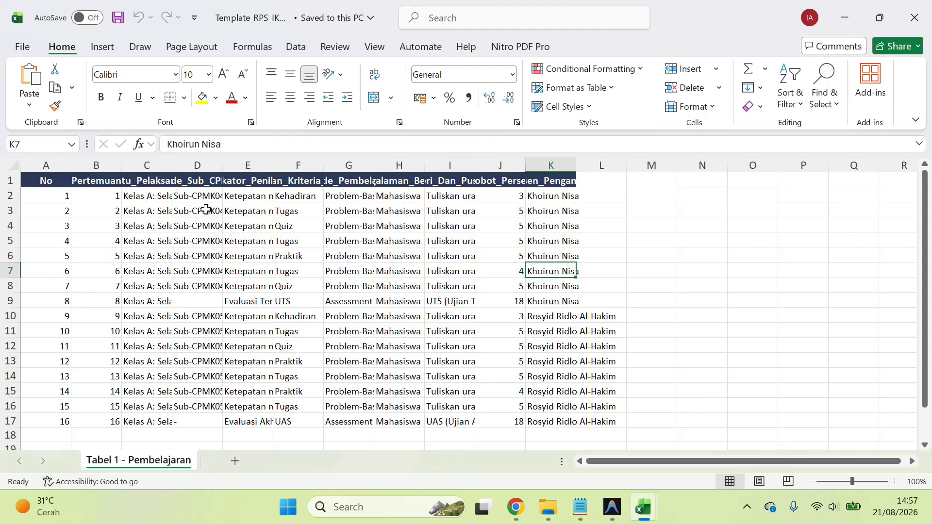
Return to SIMPOBE in Chrome, view the file selection for the weekly schedule's Excel import, and close it without choosing a file
key("alt+Tab")
left_click(332, 5)
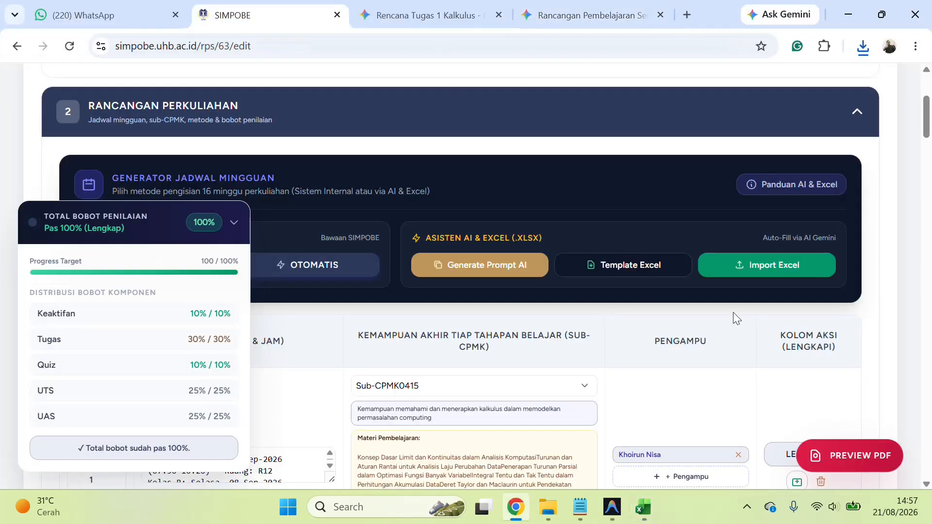
left_click(773, 279)
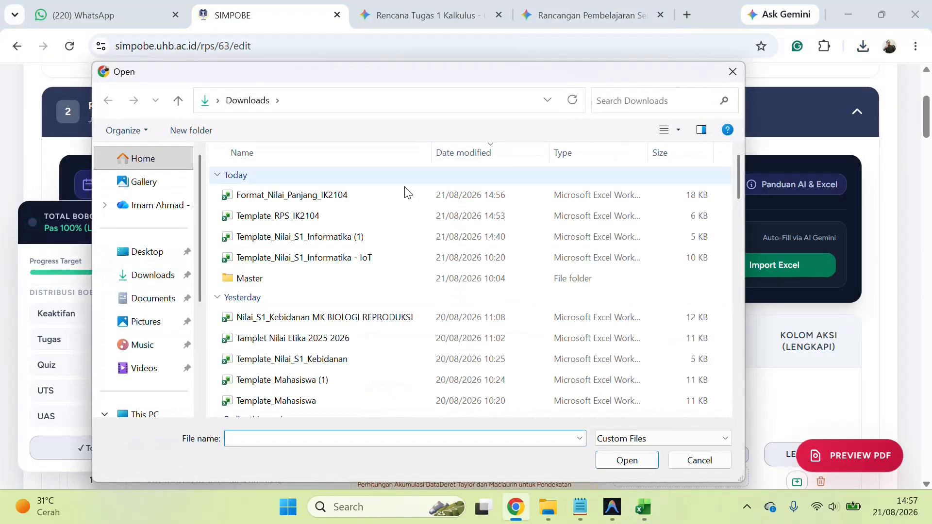
left_click(735, 71)
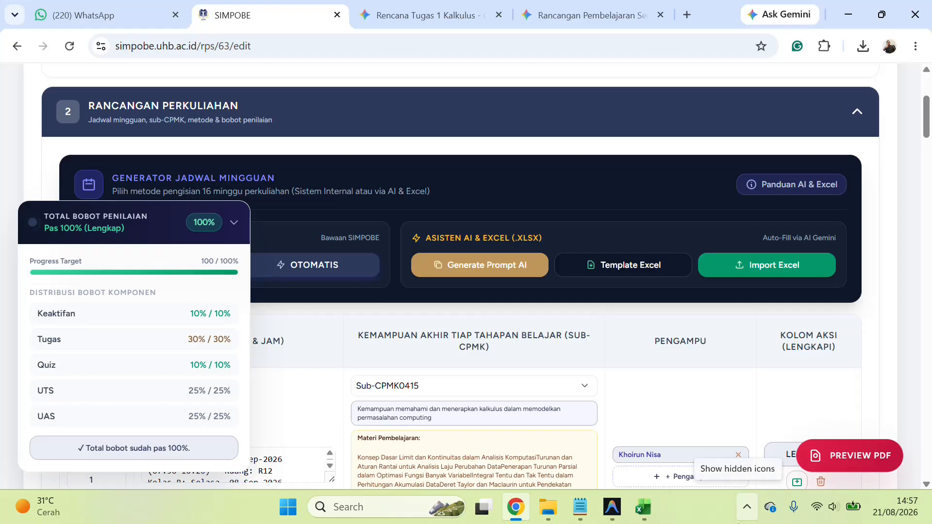
left_click(748, 517)
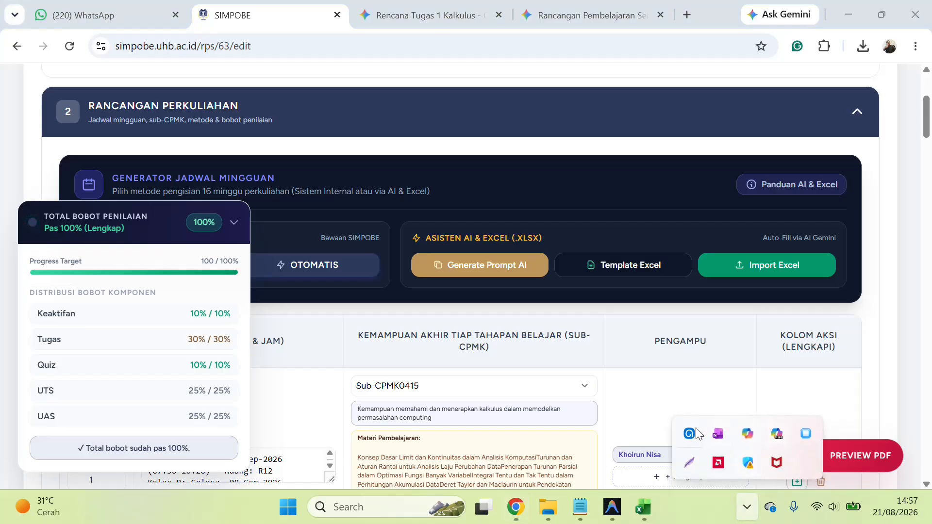
left_click(691, 433)
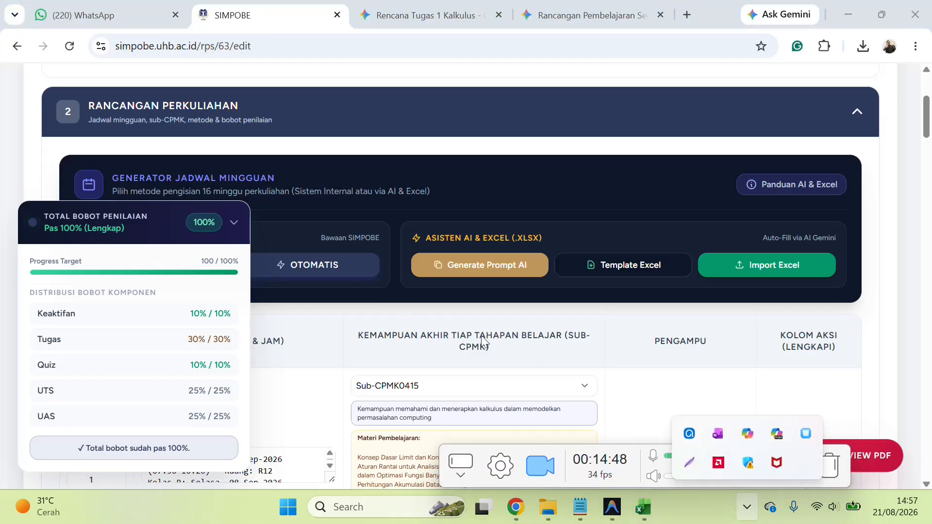